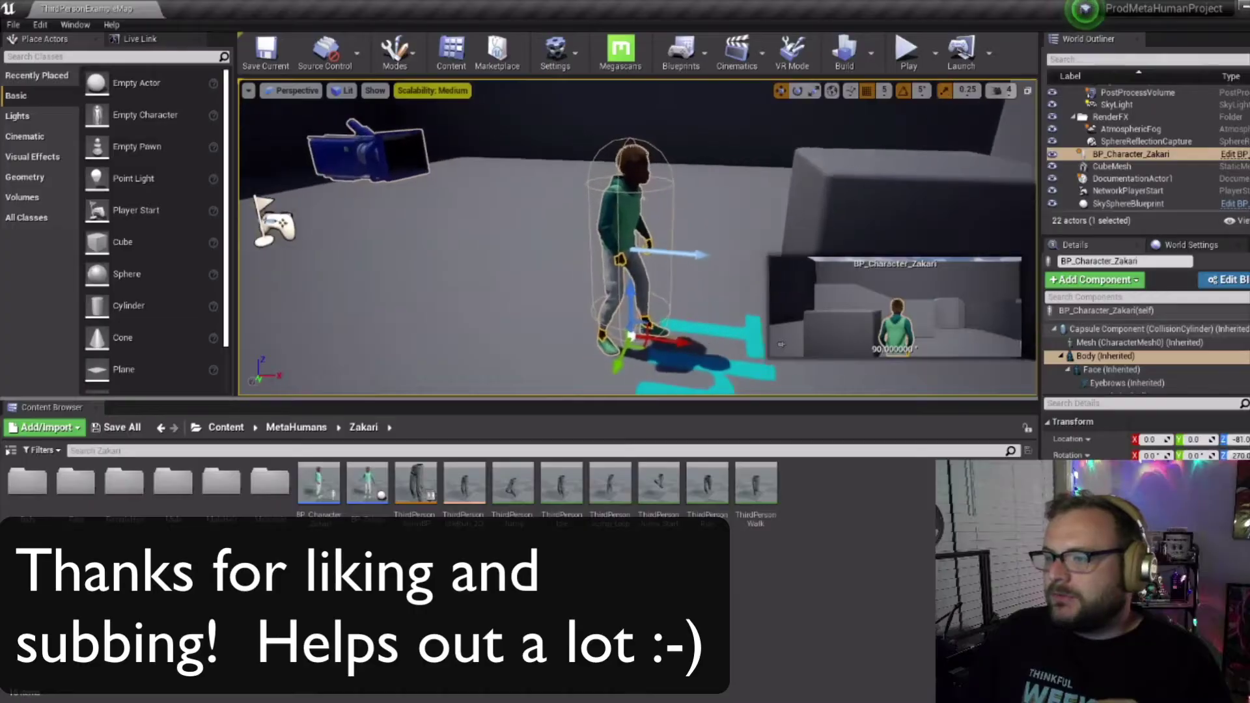
# - Open the ThirdPersonIdle animation sequence from the Zakari folder and pause its preview playback
pyautogui.scroll(1, 669, 237)
pyautogui.moveTo(669, 237); pyautogui.dragTo(703, 353, button='middle')
pyautogui.moveTo(638, 238); pyautogui.dragTo(596, 228)
pyautogui.moveTo(673, 251)
pyautogui.mouseDown()
pyautogui.moveTo(671, 218)
pyautogui.moveTo(673, 251)
pyautogui.mouseUp()
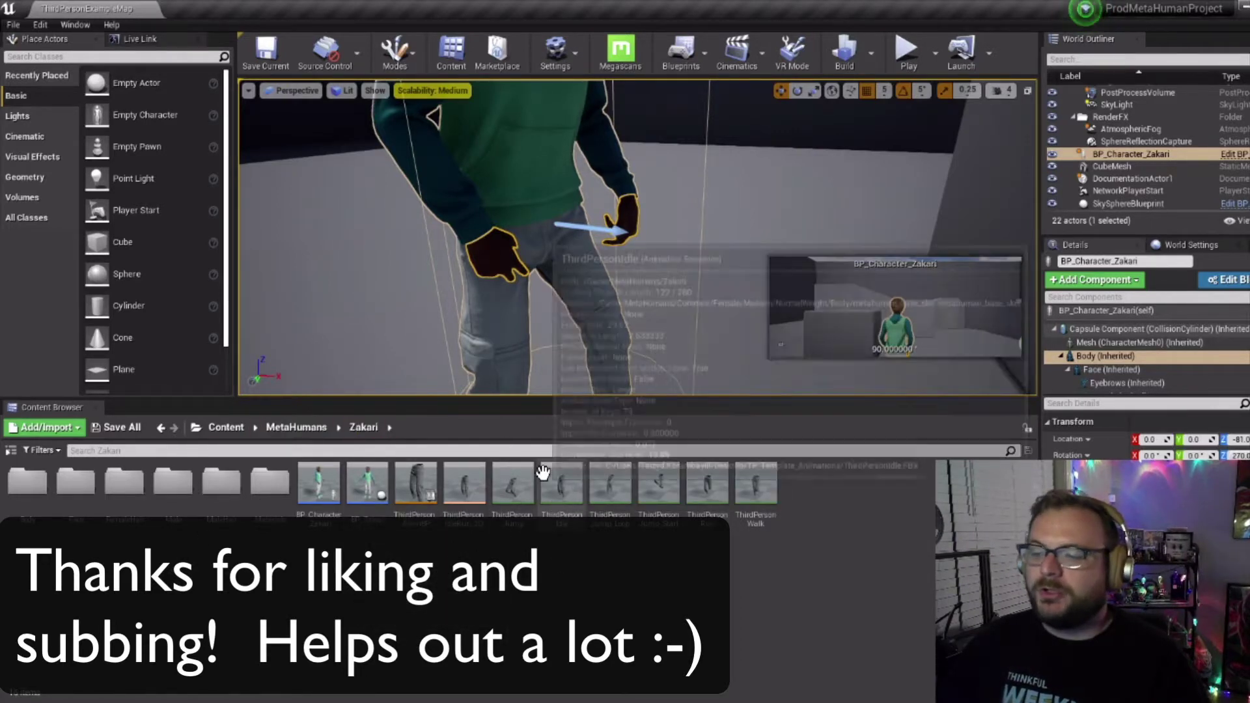
pyautogui.moveTo(561, 511)
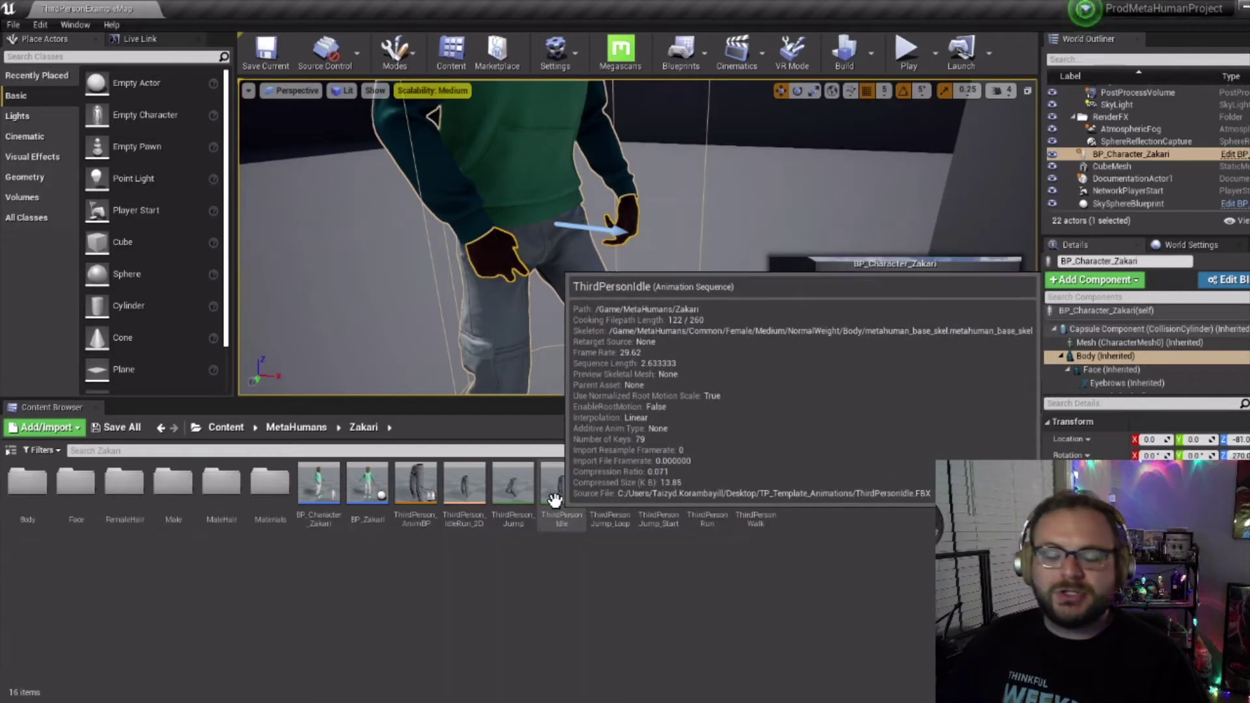
pyautogui.doubleClick(555, 500)
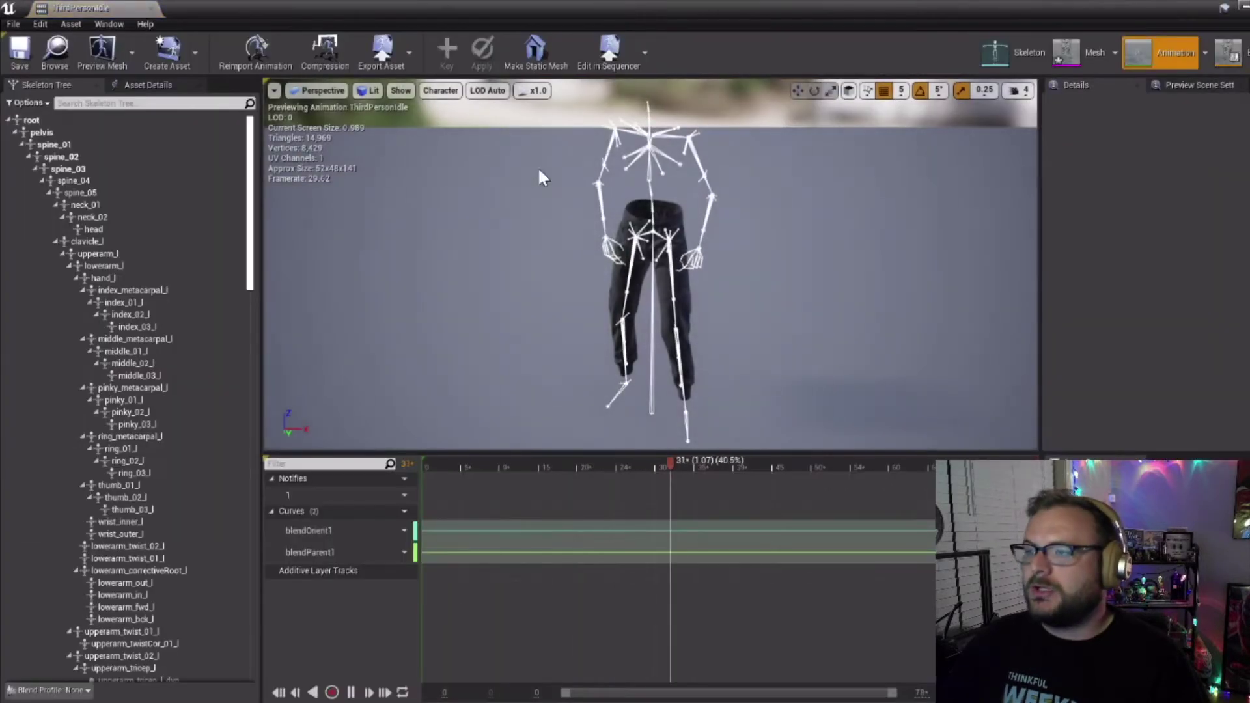
pyautogui.click(351, 693)
pyautogui.moveTo(837, 202); pyautogui.dragTo(853, 182, button='right')
pyautogui.moveTo(681, 293); pyautogui.dragTo(730, 280, button='right')
pyautogui.moveTo(780, 221); pyautogui.dragTo(872, 203, button='right')
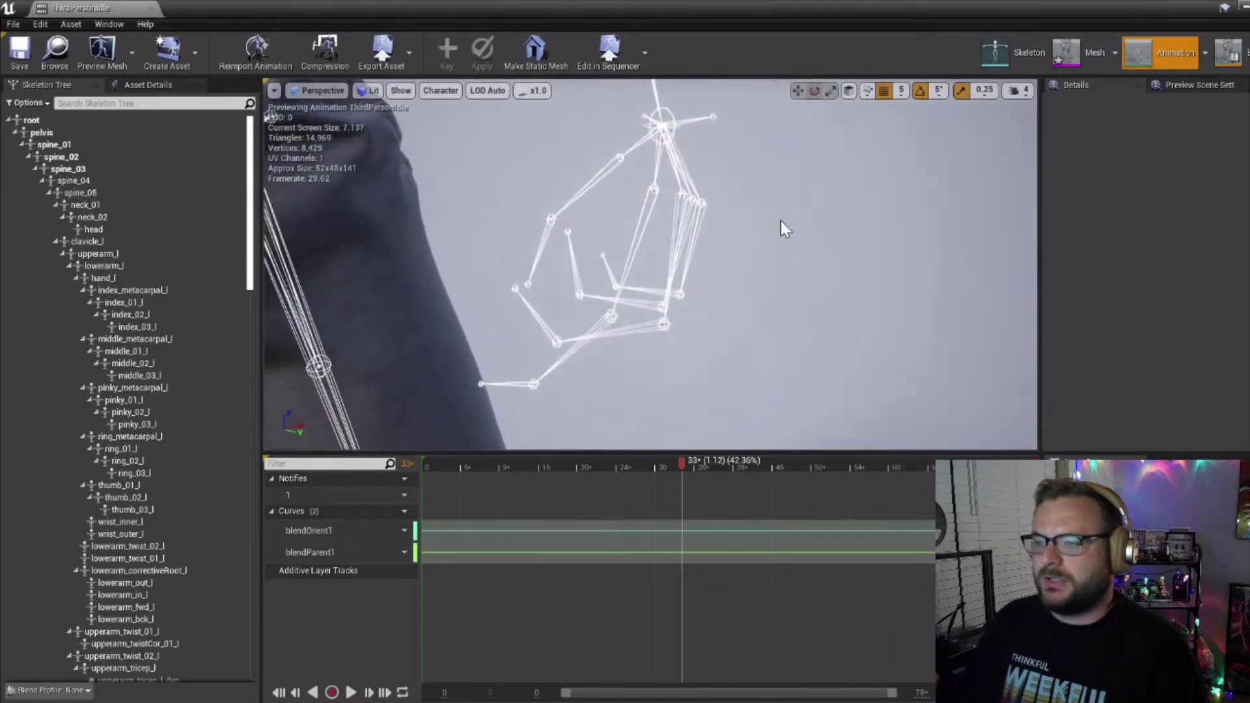
# - Set the local rotation of the left hand's index_metacarpal_l bone to 0 on all three axes
pyautogui.click(677, 170)
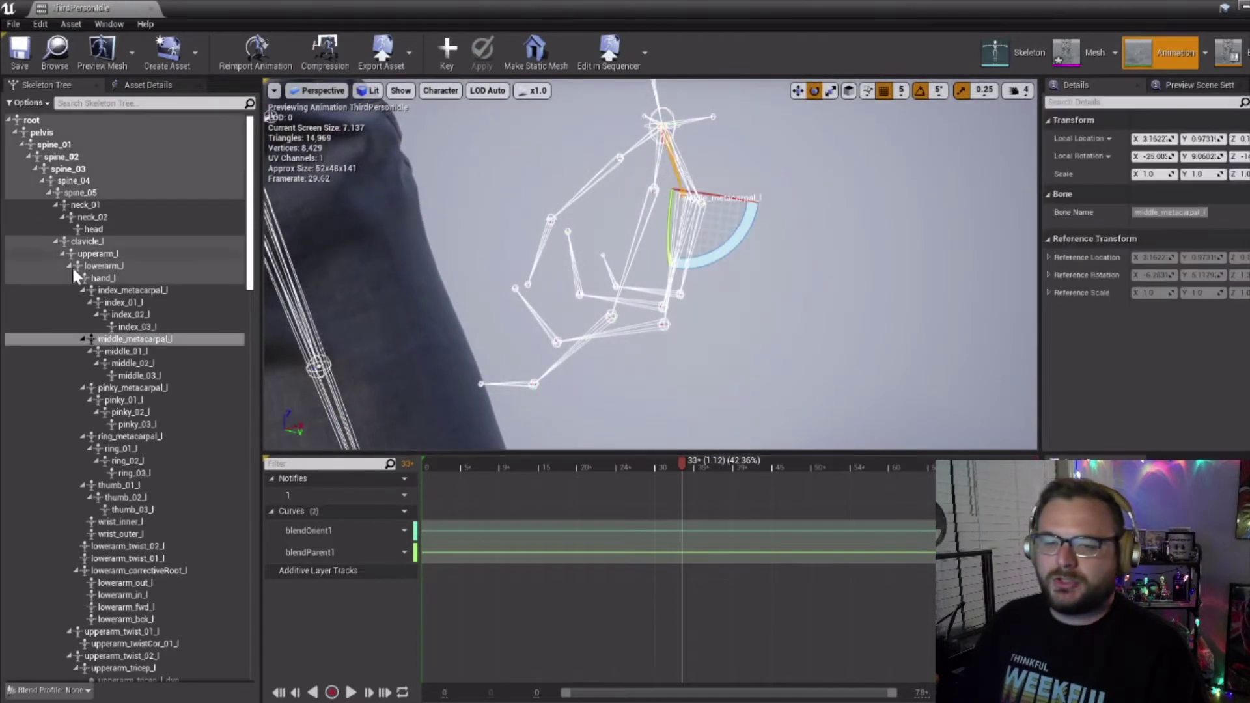
pyautogui.click(130, 290)
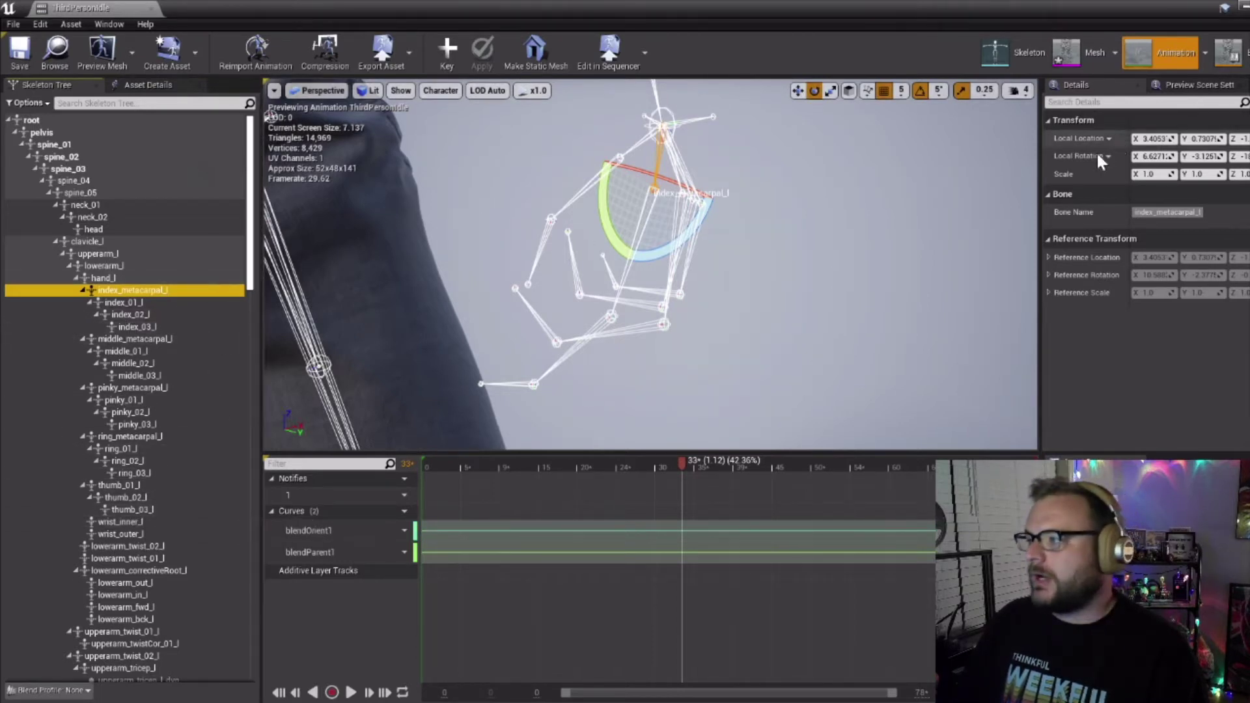
pyautogui.click(1153, 158)
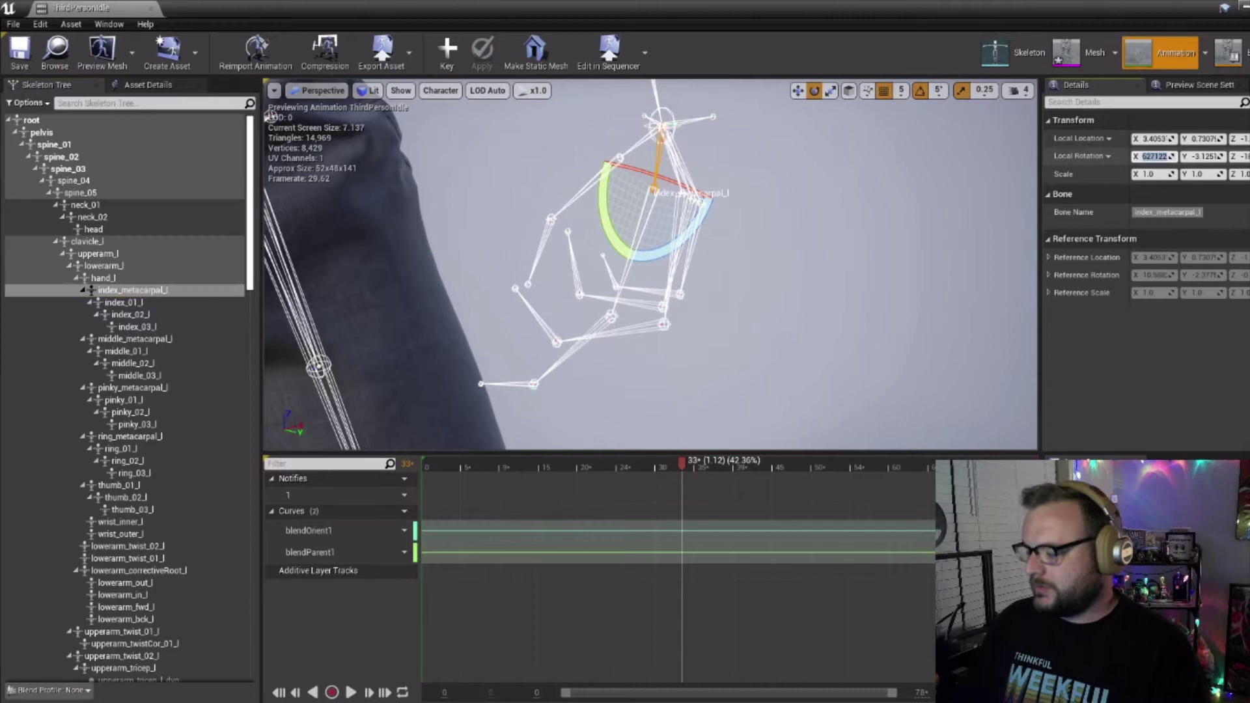
pyautogui.write('0')
pyautogui.press('Tab')
pyautogui.write('0')
pyautogui.press('Tab')
pyautogui.write('0')
pyautogui.press('Return')
# - Set the local rotation of index_01_l and index_02_l to 0
pyautogui.click(123, 303)
pyautogui.write('0')
pyautogui.press('Return')
pyautogui.click(133, 315)
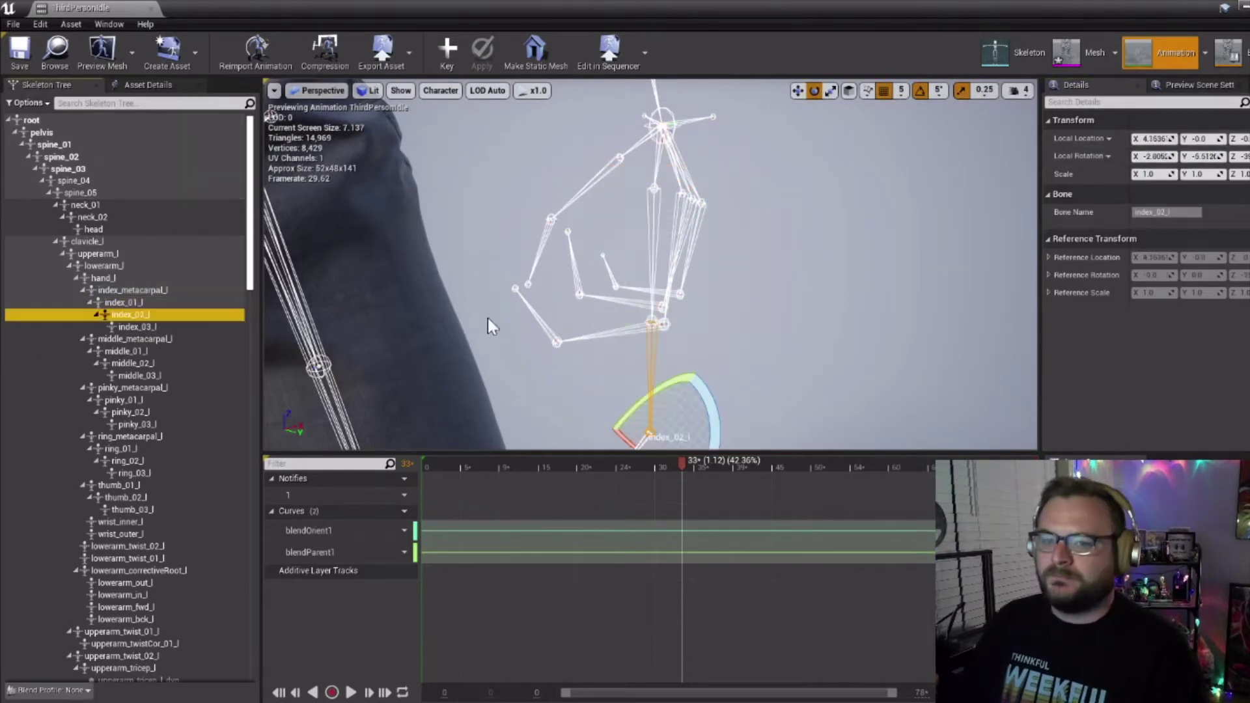
pyautogui.click(1152, 157)
pyautogui.press('Tab')
pyautogui.press('Tab')
pyautogui.write('0')
pyautogui.press('Return')
# - Set the local rotation of the index fingertip bone, index_03_l, to 0
pyautogui.click(147, 328)
pyautogui.click(1151, 157)
pyautogui.press('Tab')
pyautogui.press('Tab')
pyautogui.write('0')
pyautogui.press('Return')
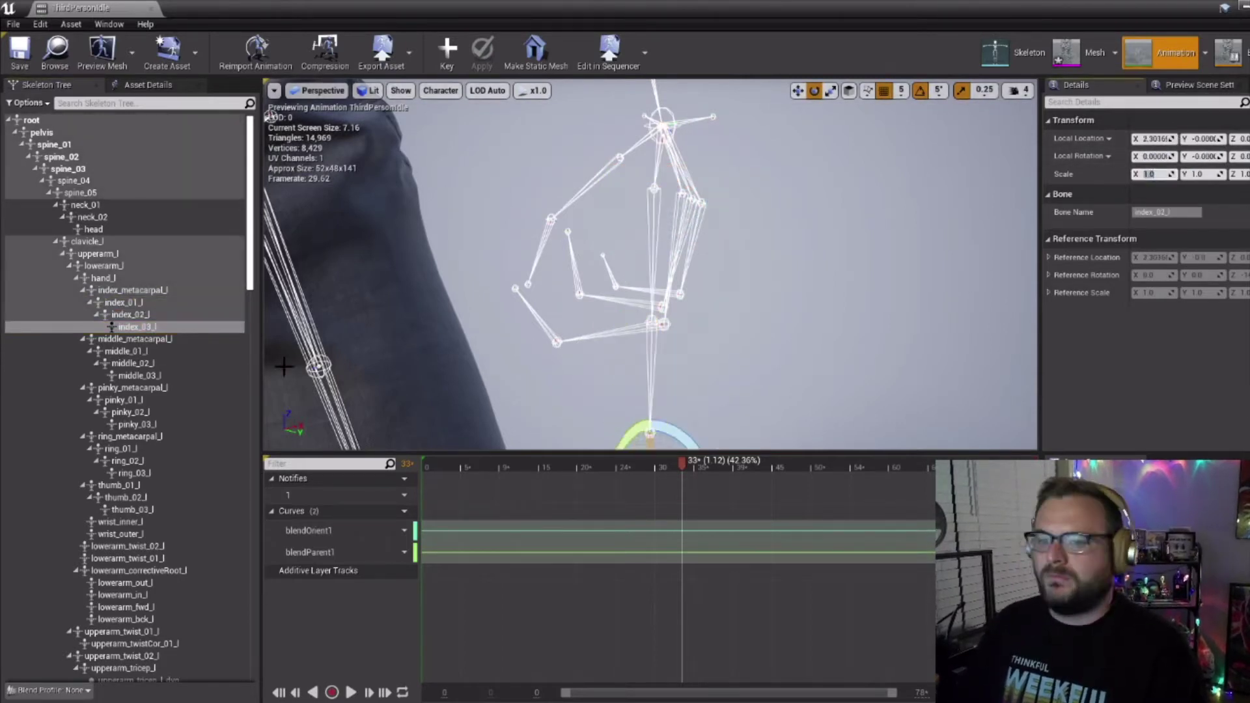
# - Set the local rotation of middle_metacarpal_l, middle_01_l and middle_02_l to 0
pyautogui.click(140, 339)
pyautogui.click(1153, 157)
pyautogui.write('0')
pyautogui.click(135, 352)
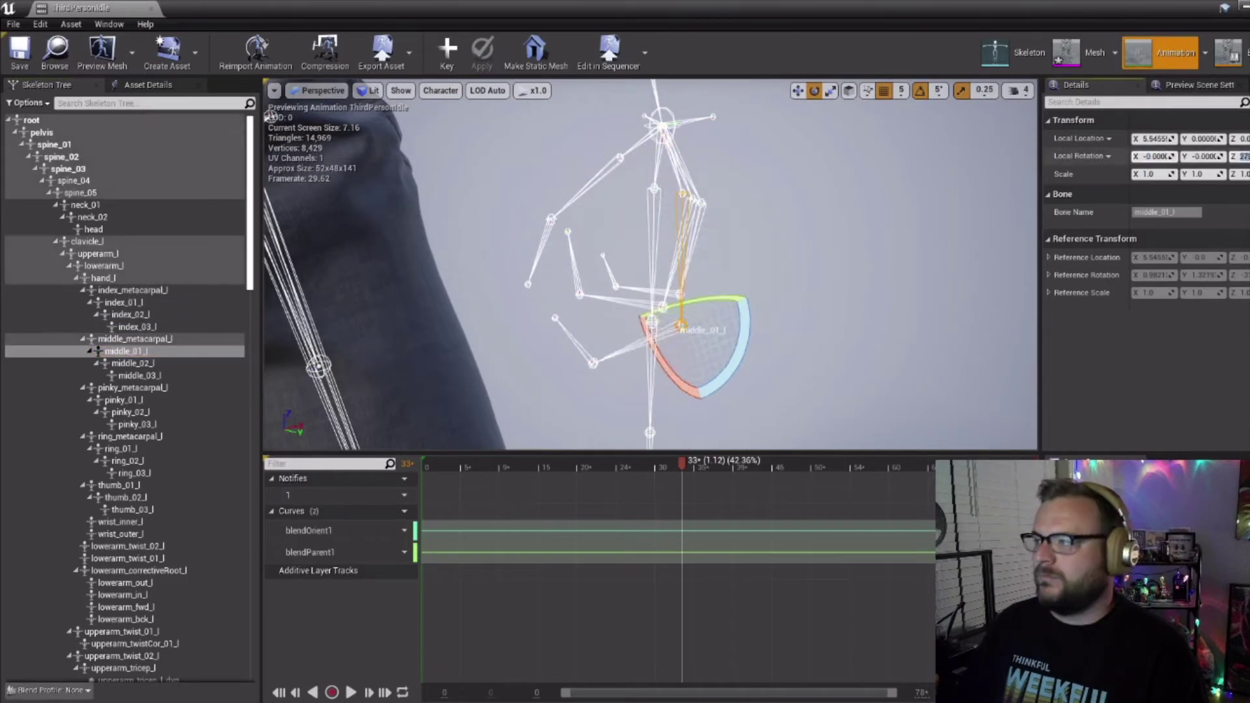
pyautogui.press('Down')
pyautogui.click(196, 376)
pyautogui.click(1152, 157)
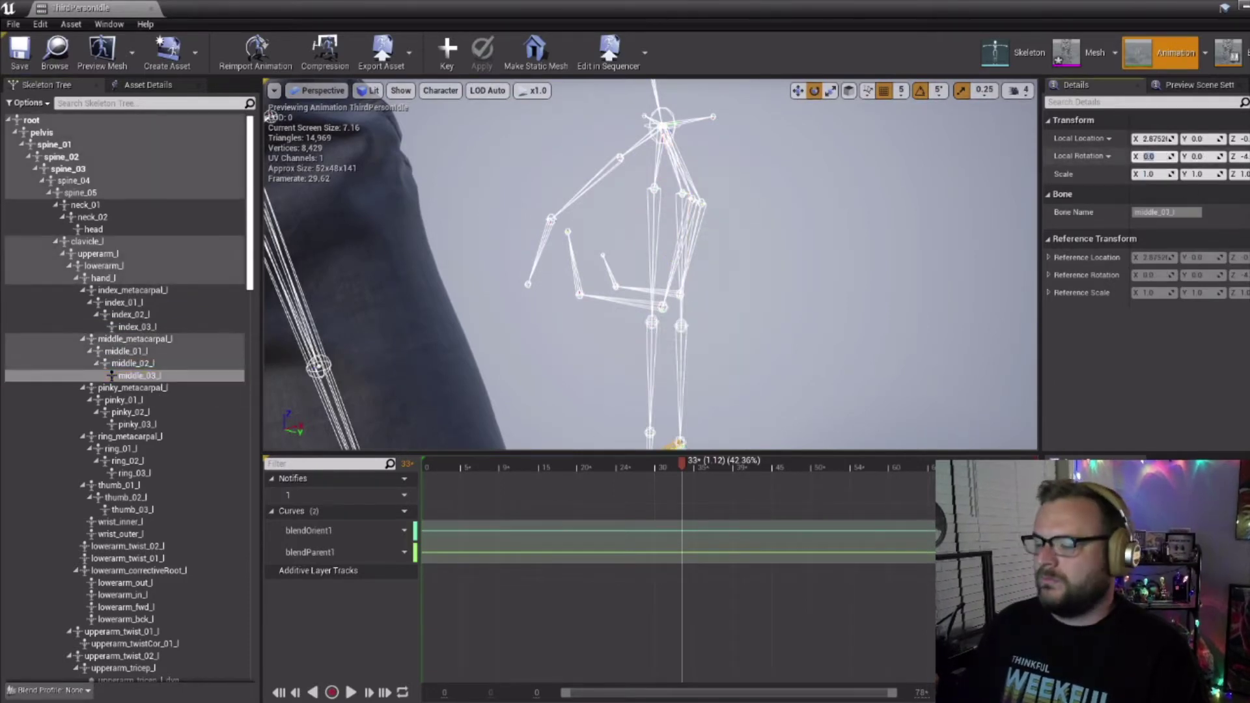
pyautogui.moveTo(519, 311); pyautogui.dragTo(519, 364)
# - Set the local rotation of pinky_metacarpal_l to 0 on all axes
pyautogui.click(133, 388)
pyautogui.click(1152, 157)
pyautogui.press('Tab')
pyautogui.press('Tab')
pyautogui.write('0')
pyautogui.press('Tab')
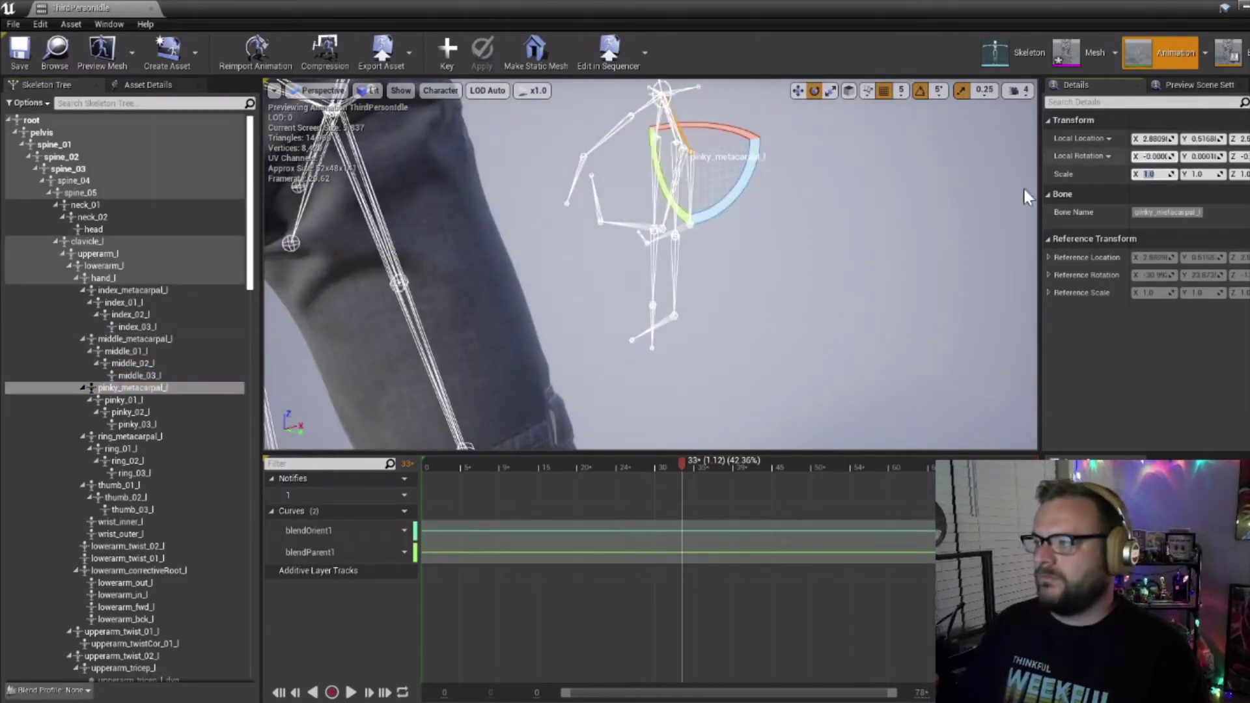
# - Set the local rotation of pinky_01_l, pinky_02_l and pinky_03_l to 0
pyautogui.click(133, 401)
pyautogui.click(1153, 157)
pyautogui.write('0')
pyautogui.press('Tab')
pyautogui.write('0')
pyautogui.click(133, 412)
pyautogui.click(1153, 157)
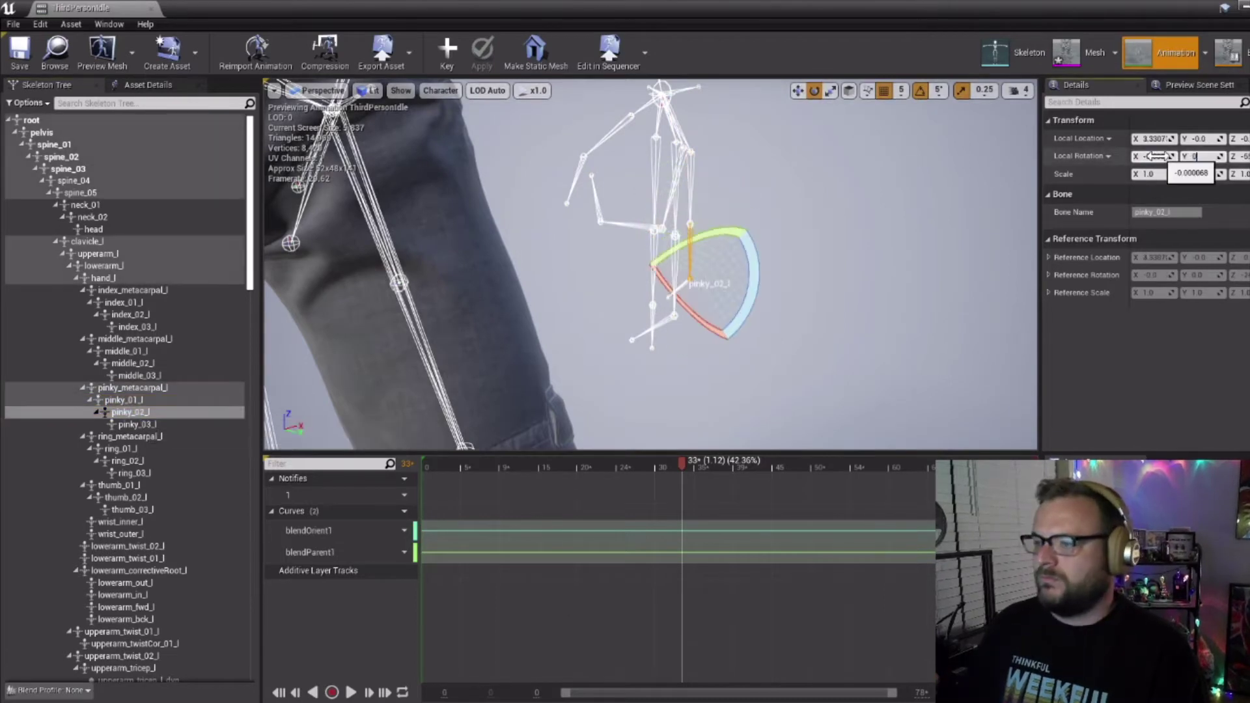
pyautogui.write('0')
pyautogui.click(137, 424)
pyautogui.click(1151, 157)
pyautogui.write('0')
# - Set the local rotation of ring_metacarpal_l to 0 on all axes
pyautogui.click(127, 438)
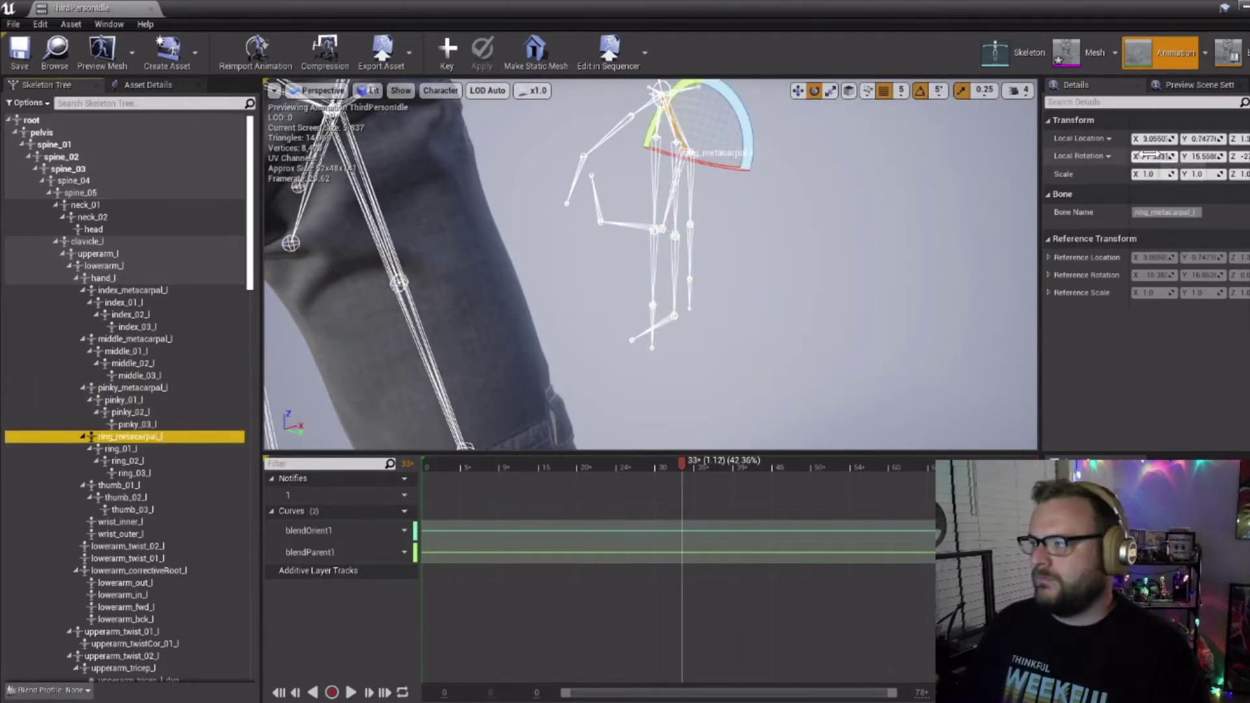
pyautogui.click(1150, 156)
pyautogui.write('0')
pyautogui.press('Tab')
pyautogui.write('0')
pyautogui.press('Tab')
pyautogui.press('Tab')
# - Set the local rotation of ring_01_l, ring_02_l and ring_03_l to 0
pyautogui.click(121, 448)
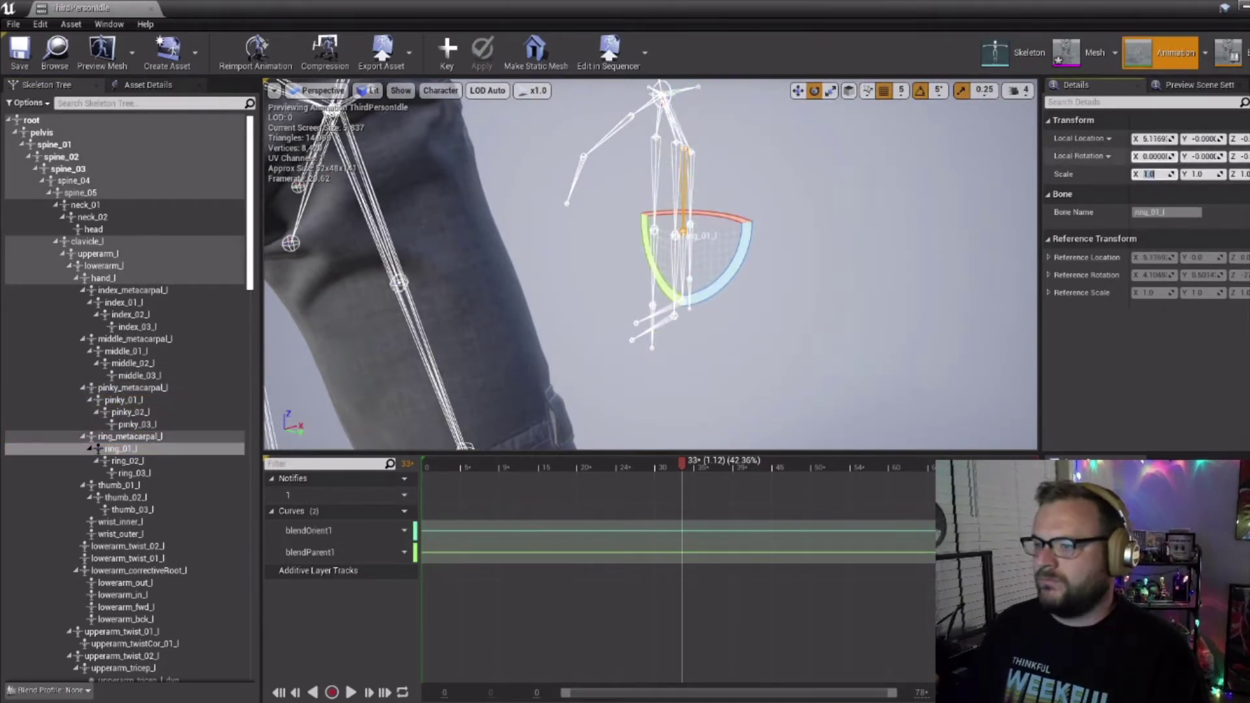
pyautogui.click(127, 461)
pyautogui.press('Tab')
pyautogui.write('0')
pyautogui.press('Tab')
pyautogui.click(132, 473)
pyautogui.click(1153, 156)
pyautogui.write('0')
pyautogui.press('Tab')
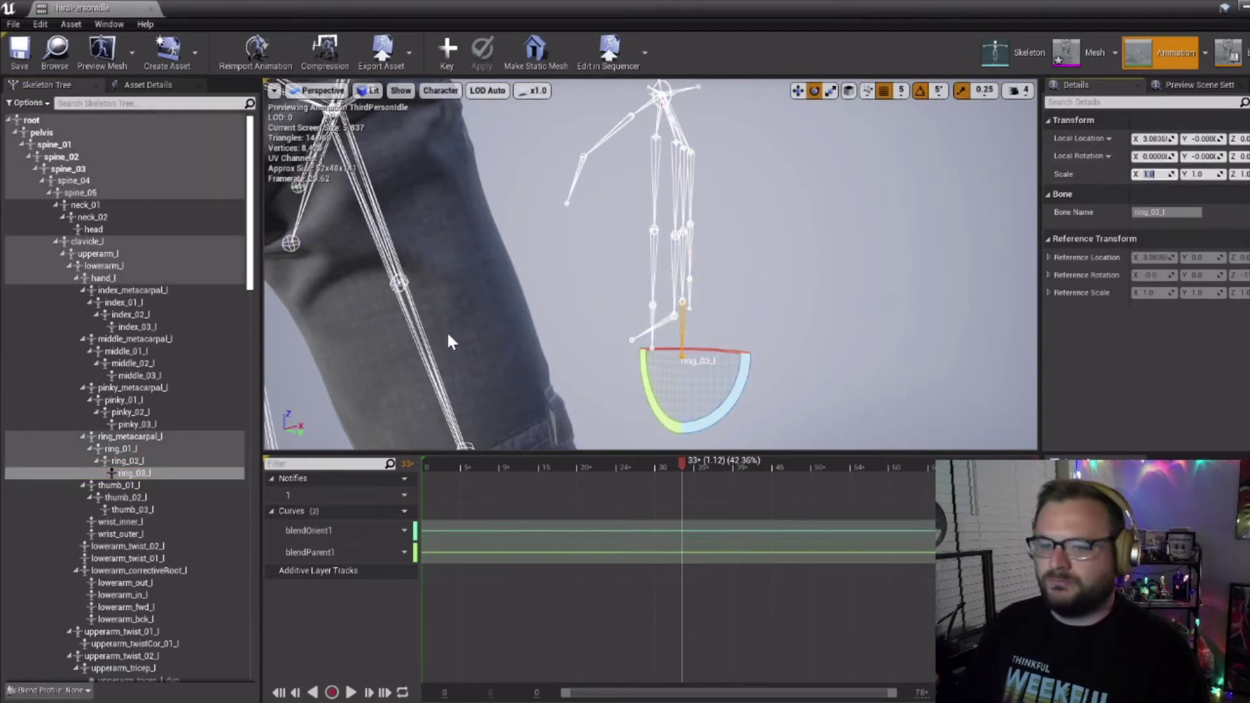
# - Set the local rotation of the still-bent middle fingertip bone, middle_03_l, to 0
pyautogui.click(121, 485)
pyautogui.click(674, 315)
pyautogui.click(1147, 159)
pyautogui.write('0')
pyautogui.press('Tab')
# - Set the local rotation of thumb_01_l to 0 on all axes
pyautogui.click(635, 115)
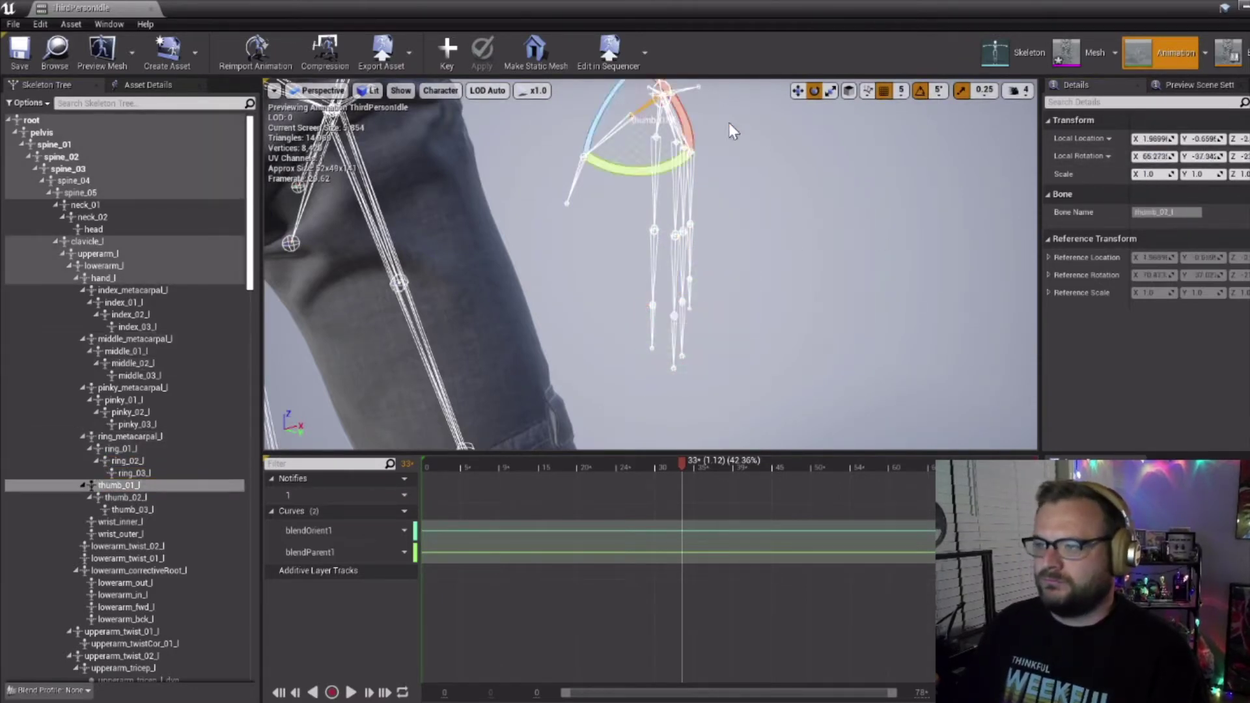
pyautogui.click(1151, 157)
pyautogui.write('0')
pyautogui.press('Tab')
pyautogui.press('Tab')
pyautogui.write('0')
# - Set the local rotation of thumb_02_l and thumb_03_l to 0
pyautogui.click(114, 500)
pyautogui.click(1156, 156)
pyautogui.write('0')
pyautogui.click(121, 510)
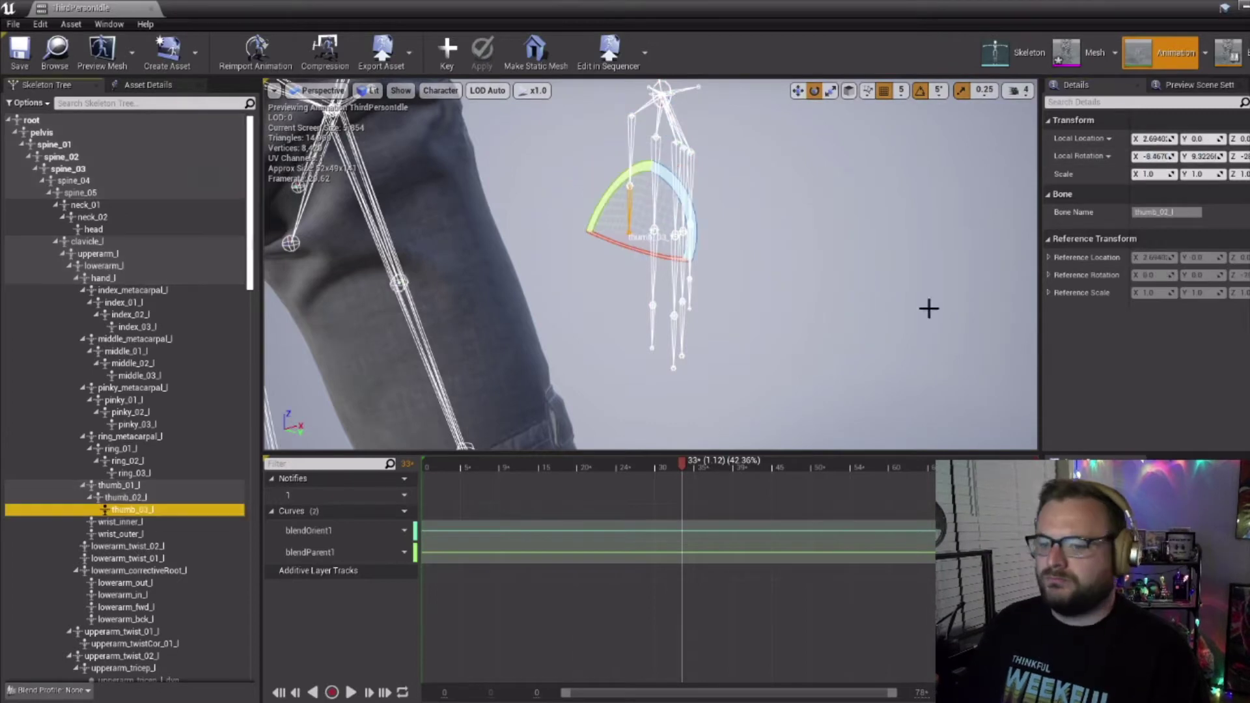
pyautogui.click(1152, 156)
pyautogui.write('0')
pyautogui.press('Tab')
# - Rotate index_metacarpal_l slightly towards the thumb to spread the index finger away from the middle finger
pyautogui.moveTo(834, 262); pyautogui.dragTo(911, 280, button='right')
pyautogui.moveTo(787, 267)
pyautogui.mouseDown(button='right')
pyautogui.moveTo(736, 263)
pyautogui.moveTo(762, 248)
pyautogui.moveTo(768, 273)
pyautogui.moveTo(788, 267)
pyautogui.mouseUp(button='right')
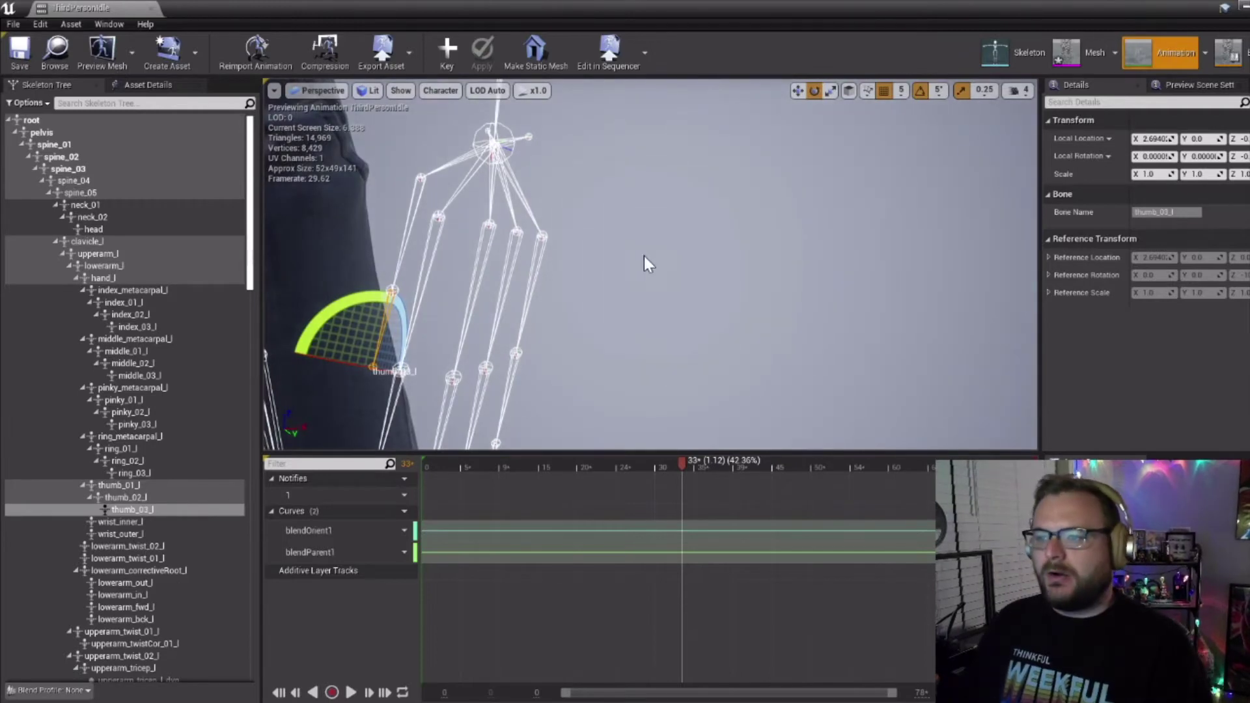
pyautogui.moveTo(643, 256); pyautogui.dragTo(625, 306, button='right')
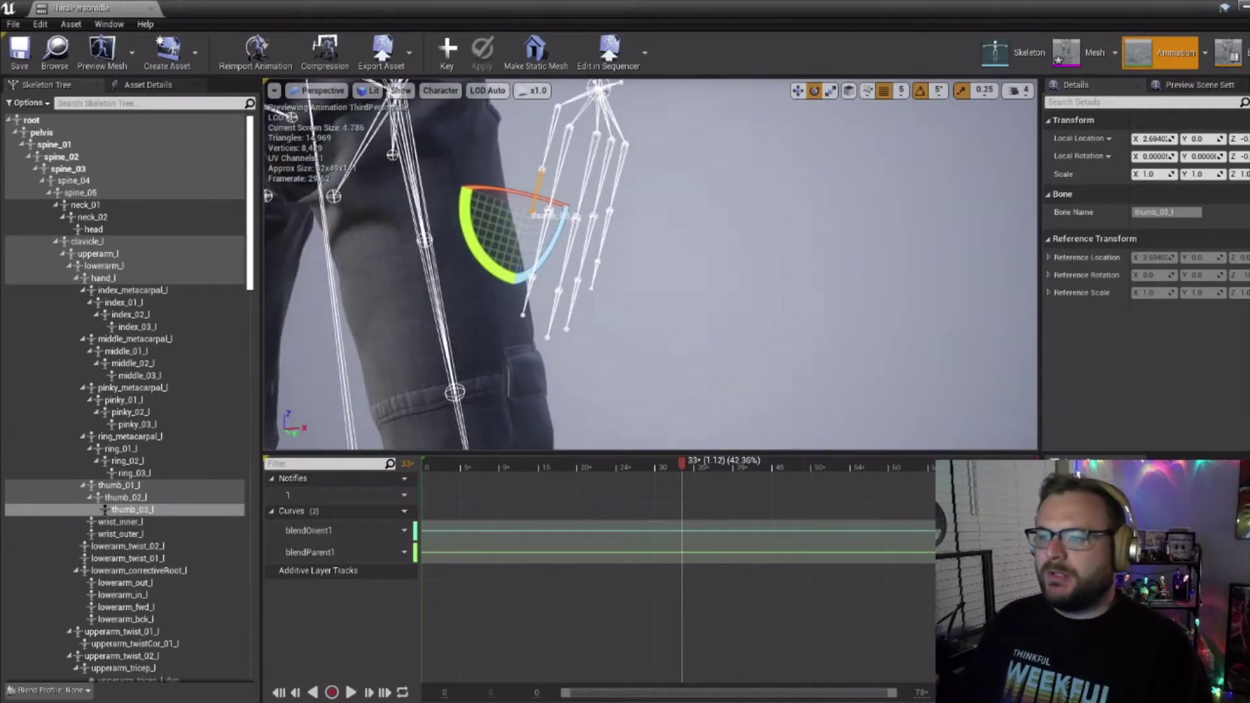
pyautogui.click(596, 120)
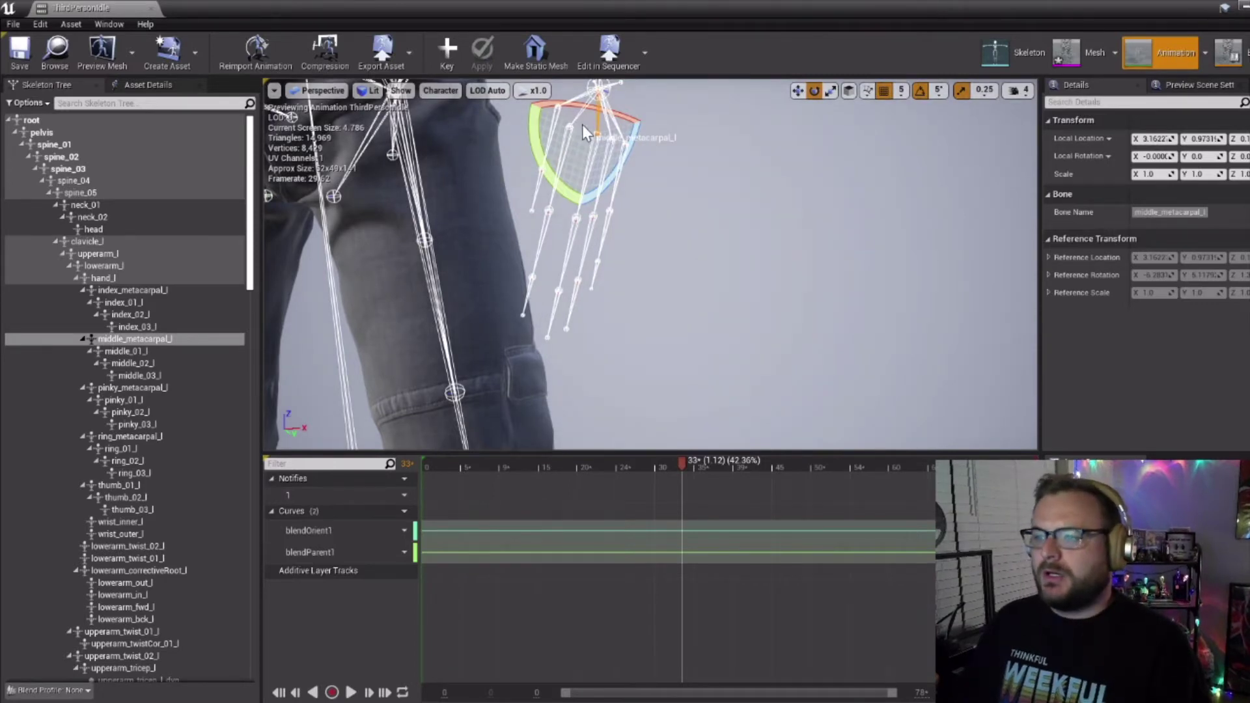
pyautogui.click(586, 107)
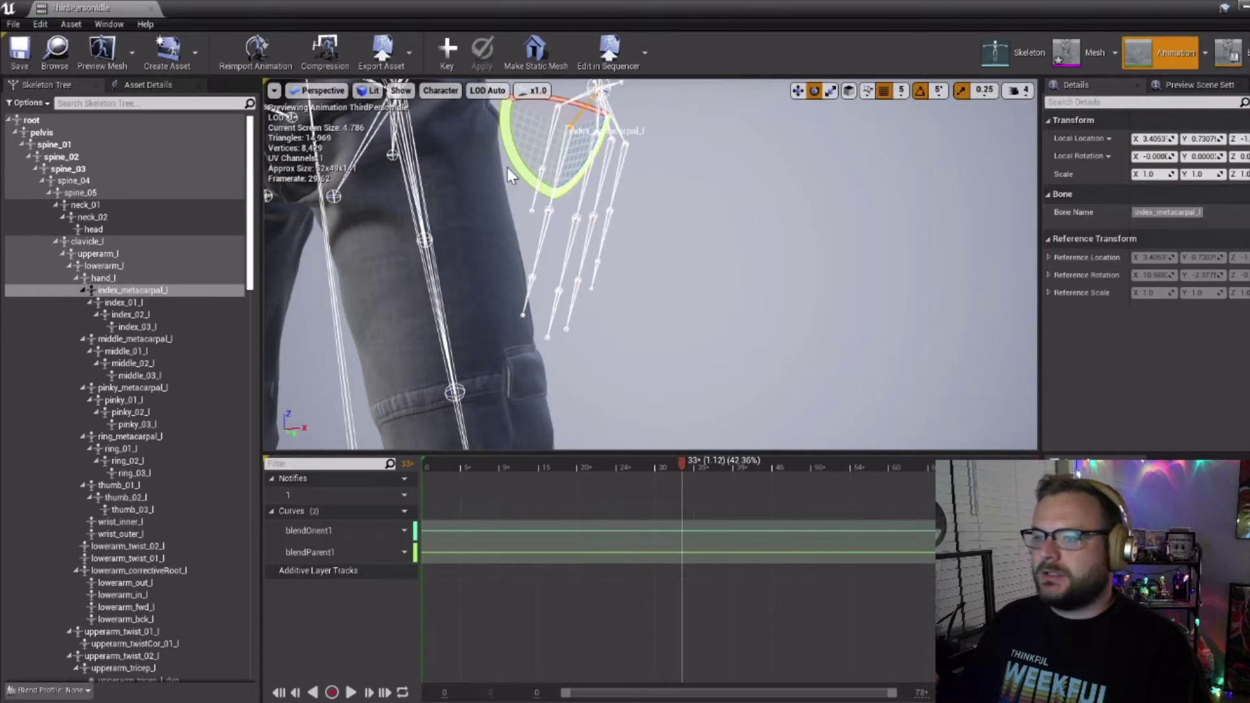
pyautogui.moveTo(529, 175); pyautogui.dragTo(528, 175)
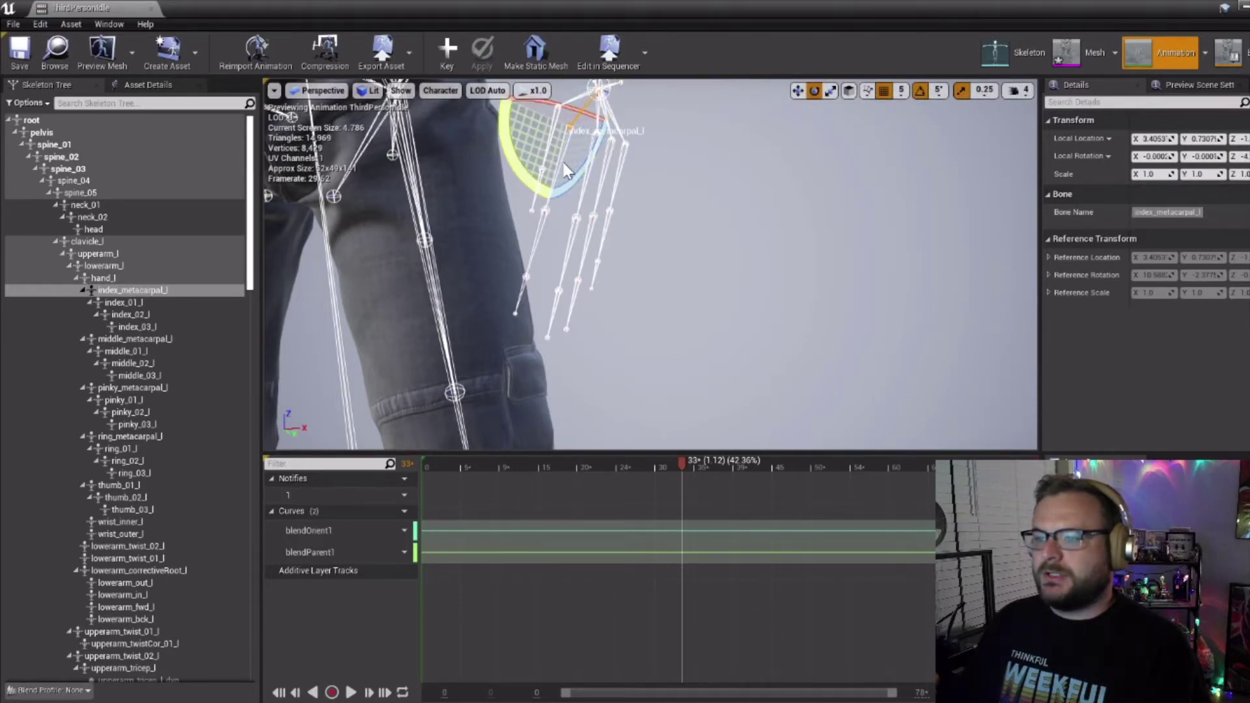
pyautogui.click(901, 92)
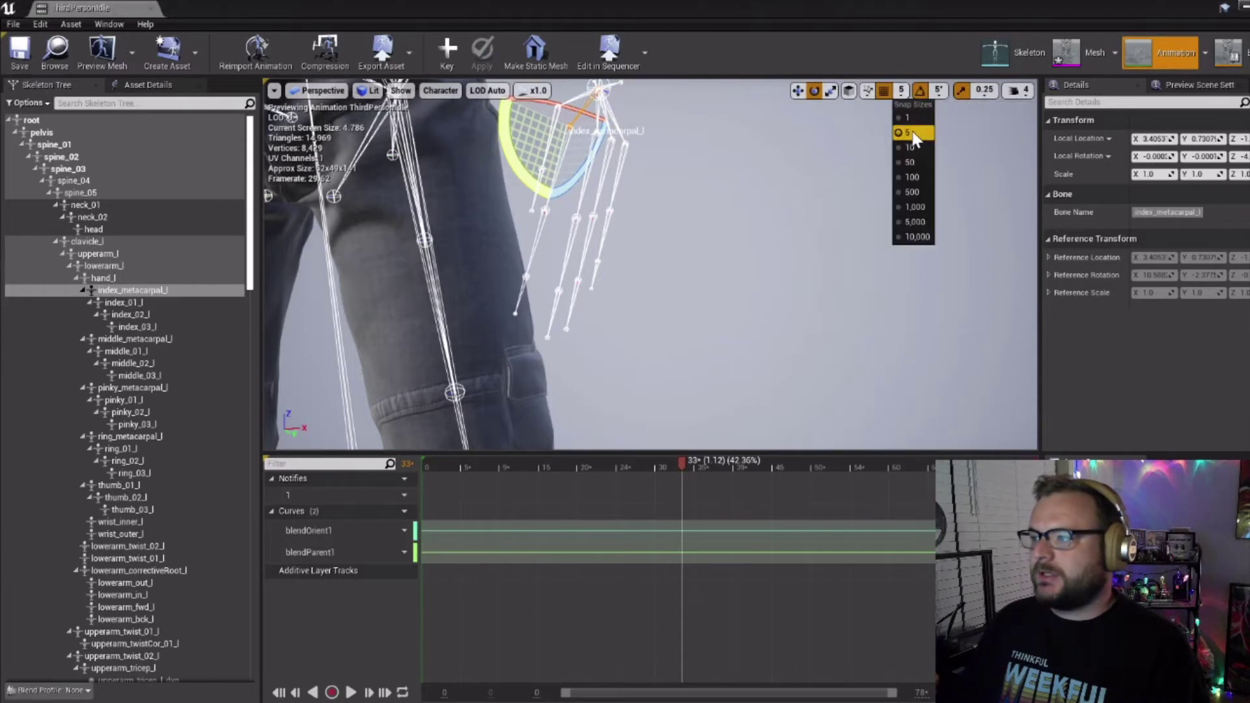
pyautogui.click(942, 93)
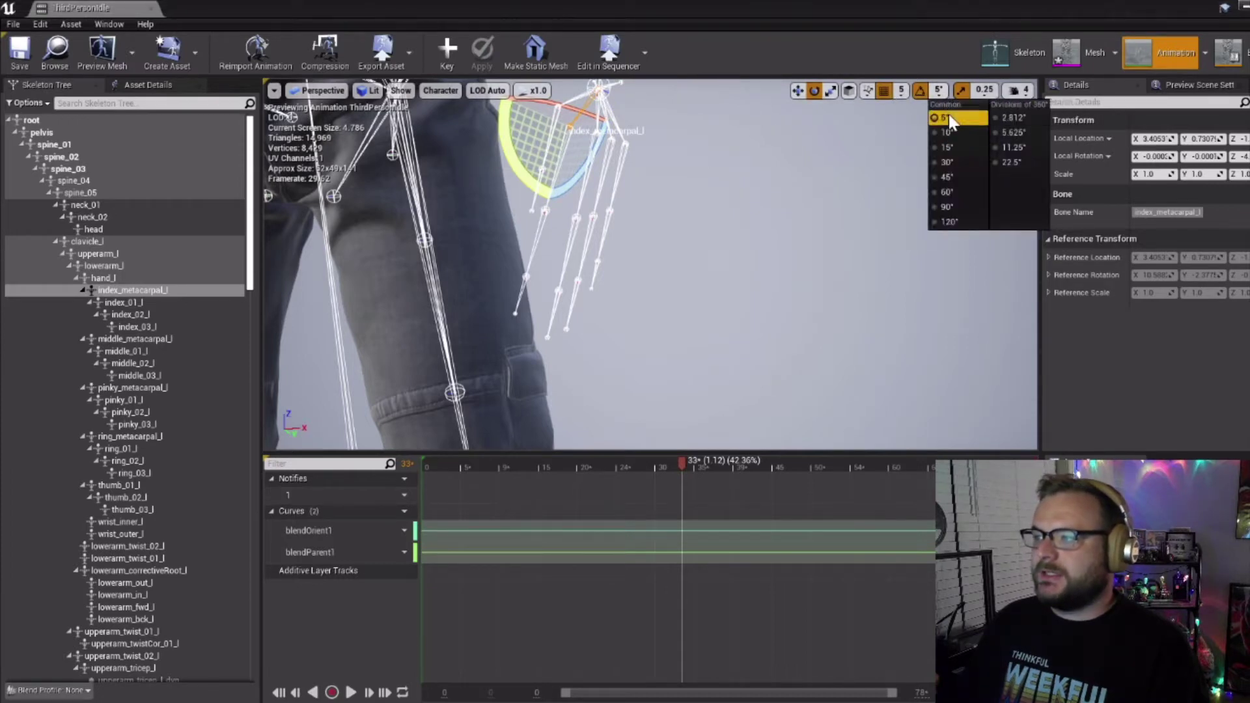
pyautogui.click(901, 91)
# - Rotate index_01_l to a local Y rotation of about 5° so the index finger turns back towards the middle finger
pyautogui.click(565, 150)
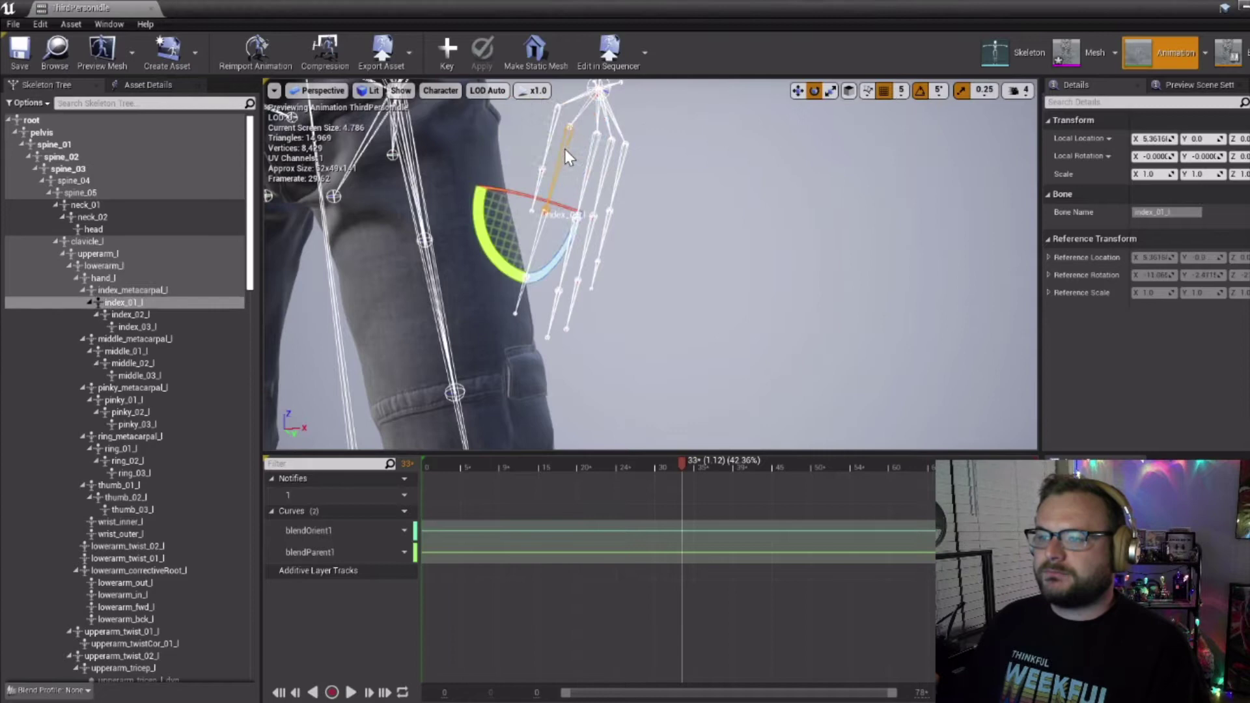
pyautogui.moveTo(493, 254); pyautogui.dragTo(491, 246)
pyautogui.moveTo(518, 287); pyautogui.dragTo(521, 287)
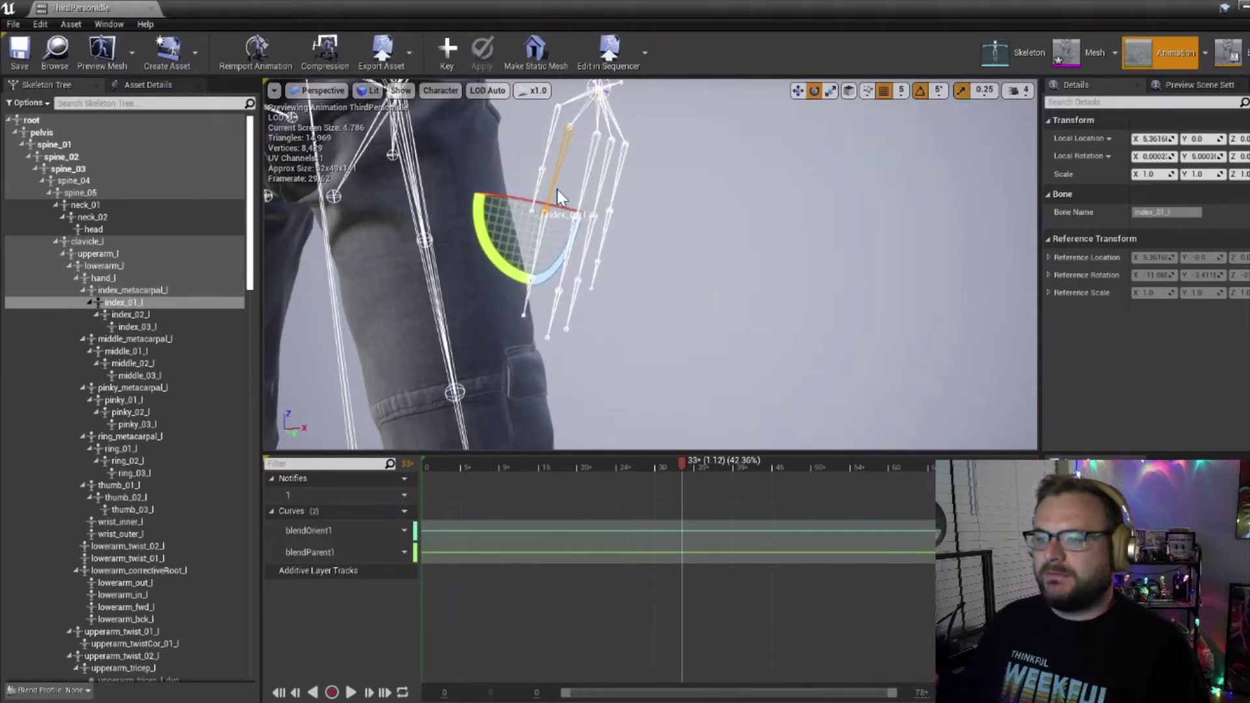
# - Spread thumb_01_l outward to about -10° local Y rotation and rotate thumb_02_l back towards the fingers
pyautogui.click(570, 105)
pyautogui.moveTo(527, 168); pyautogui.dragTo(537, 154)
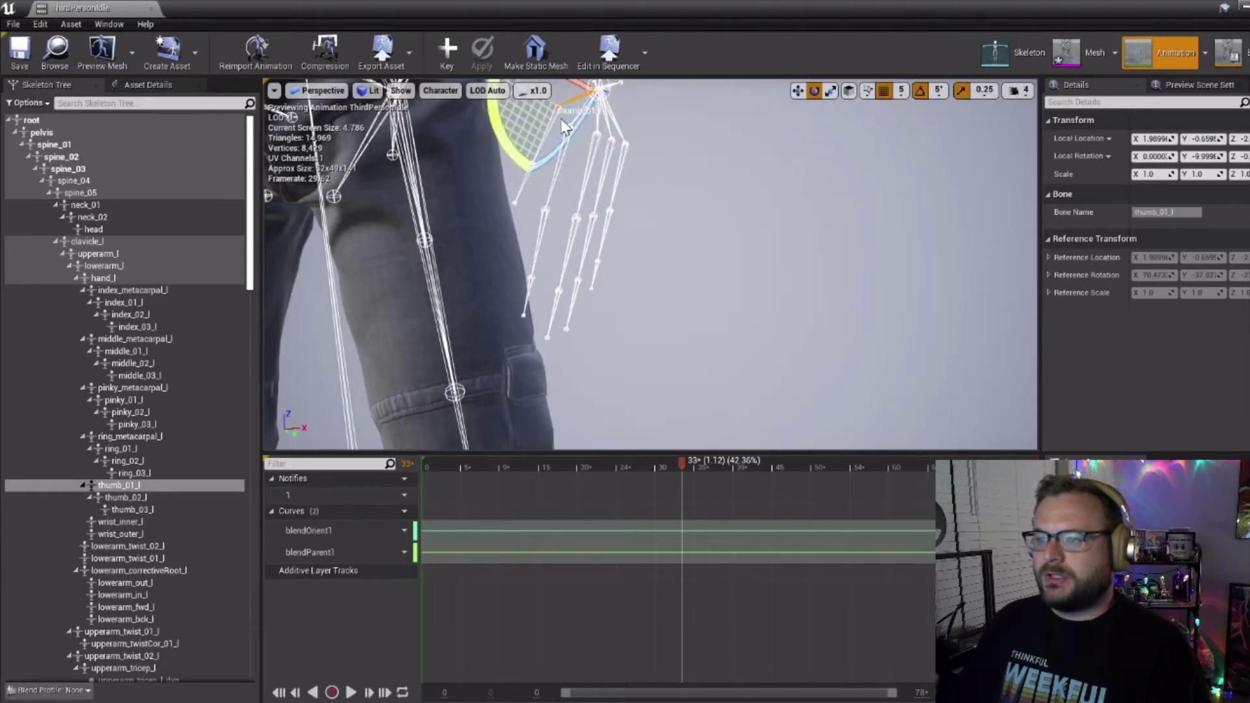
pyautogui.click(548, 129)
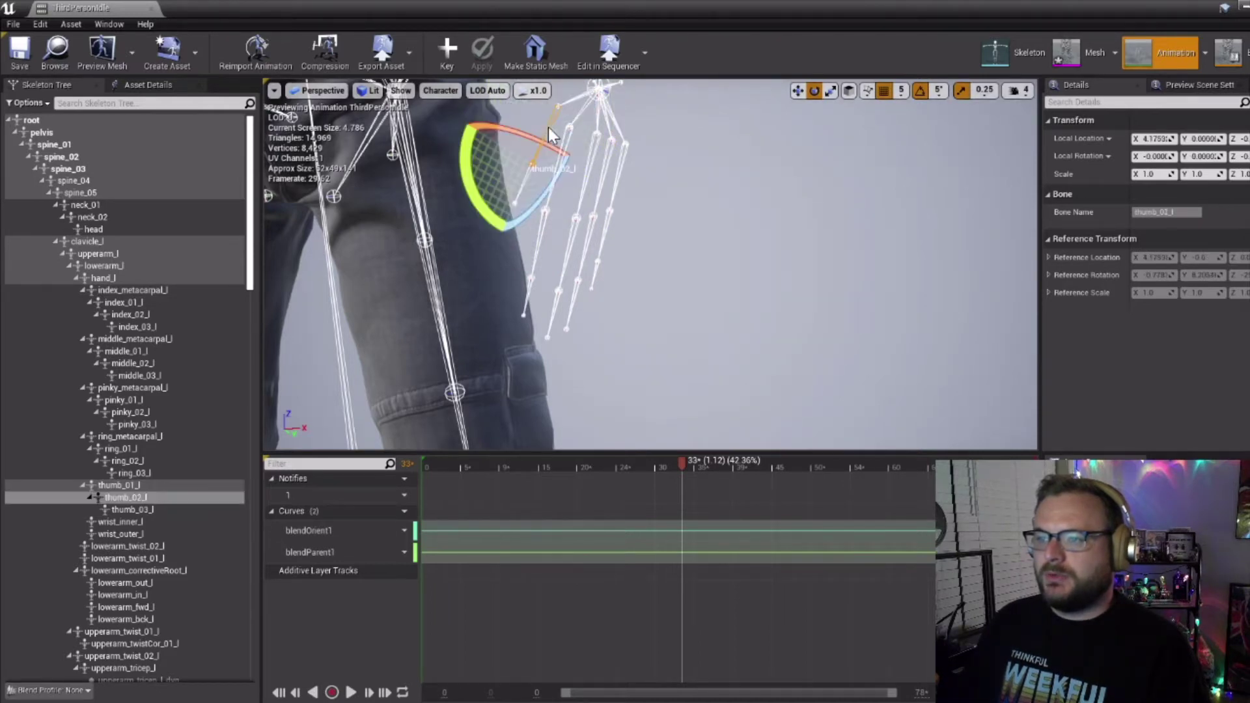
pyautogui.moveTo(474, 185); pyautogui.dragTo(514, 183)
# - Rotate ring_metacarpal_l away from the middle finger and turn ring_01_l back to about -5° local Y rotation
pyautogui.click(612, 138)
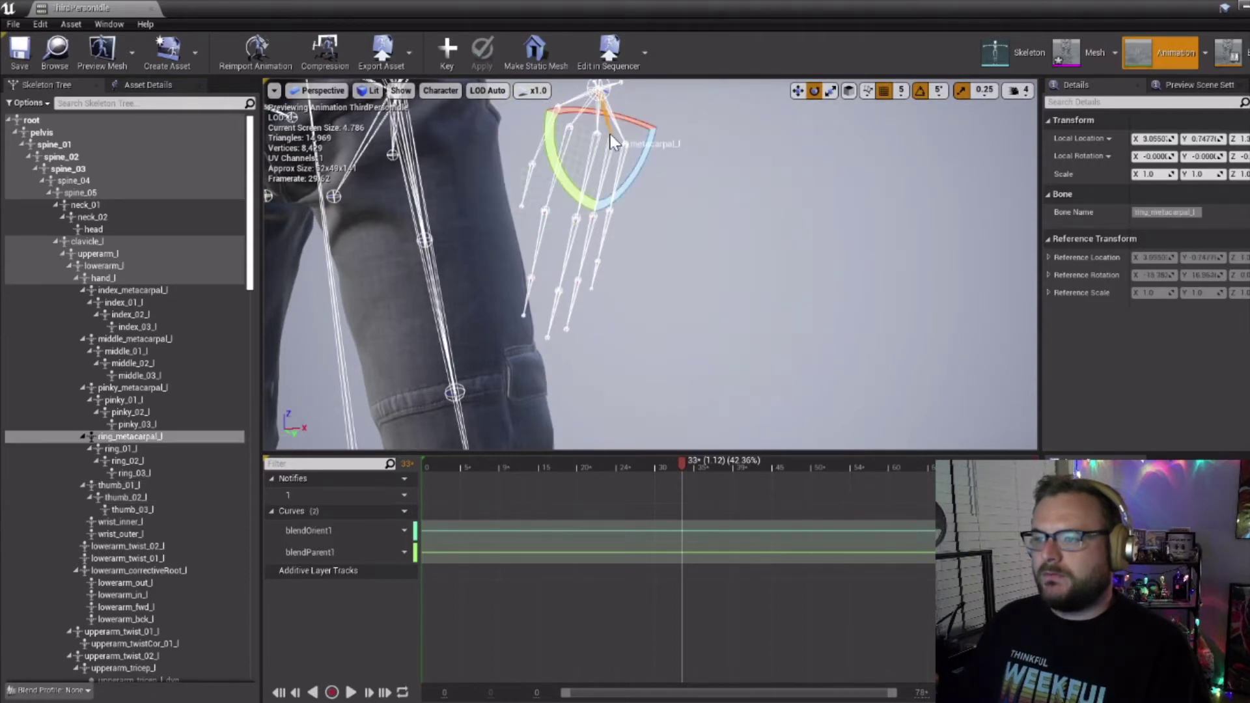
pyautogui.moveTo(568, 191); pyautogui.dragTo(604, 179)
pyautogui.click(589, 224)
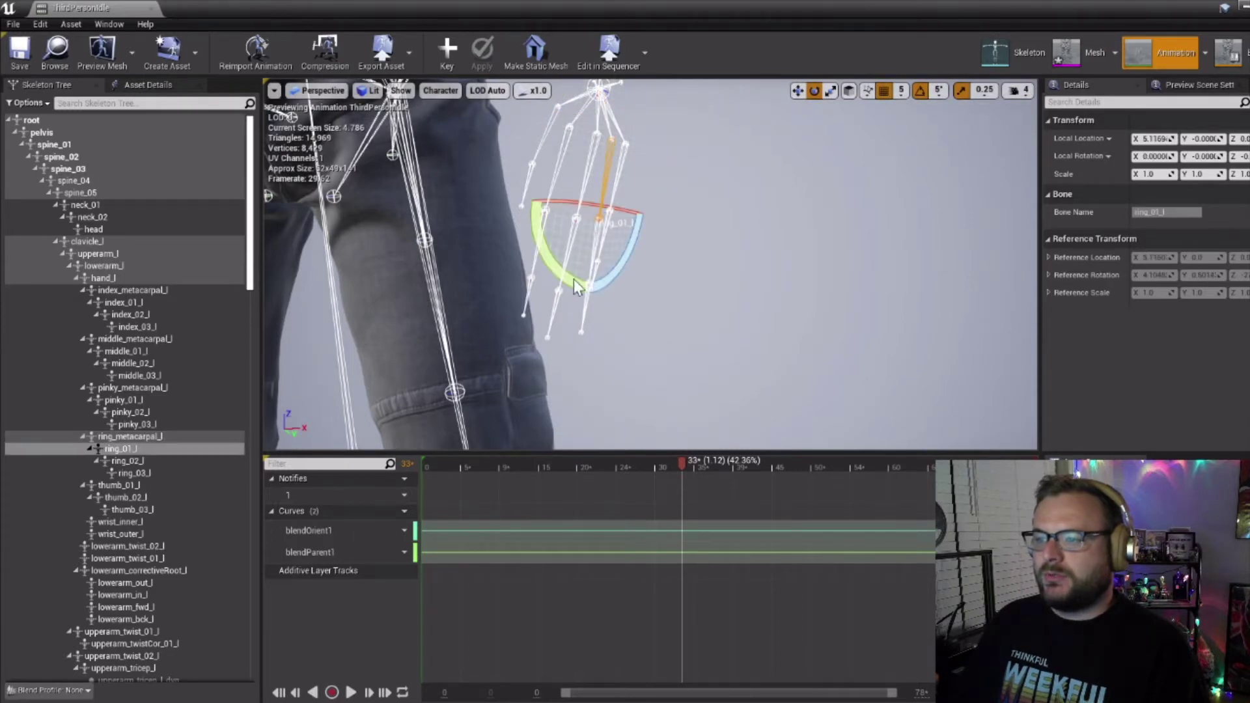
pyautogui.moveTo(576, 287); pyautogui.dragTo(573, 318)
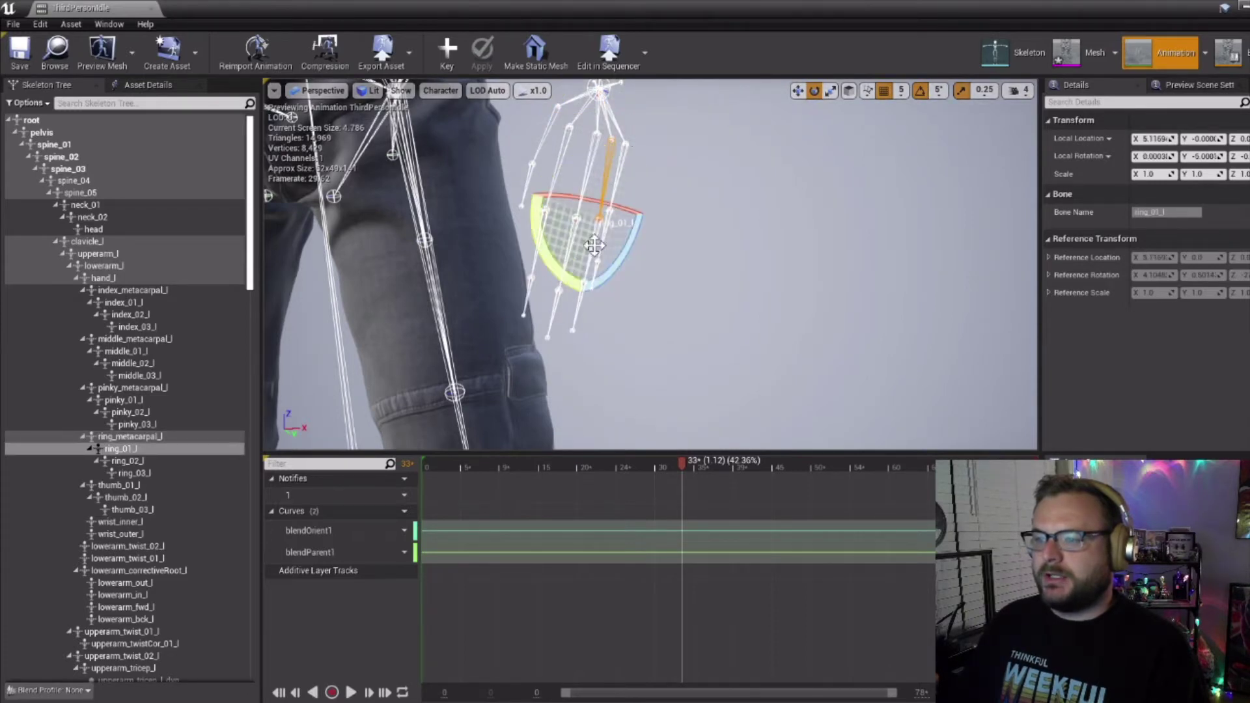
# - Rotate pinky_metacarpal_l about 10° around its Y axis to spread the pinky away from the ring finger
pyautogui.click(616, 128)
pyautogui.click(593, 238)
pyautogui.moveTo(592, 237); pyautogui.dragTo(581, 189, button='right')
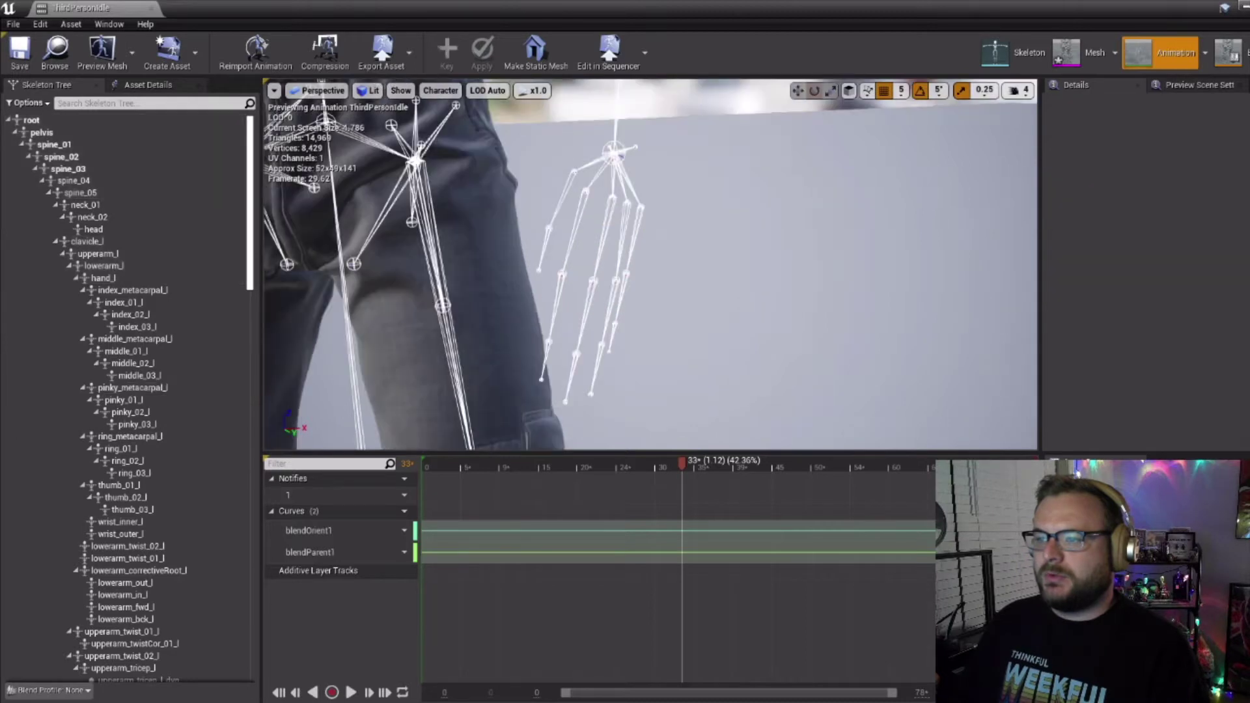
pyautogui.click(631, 185)
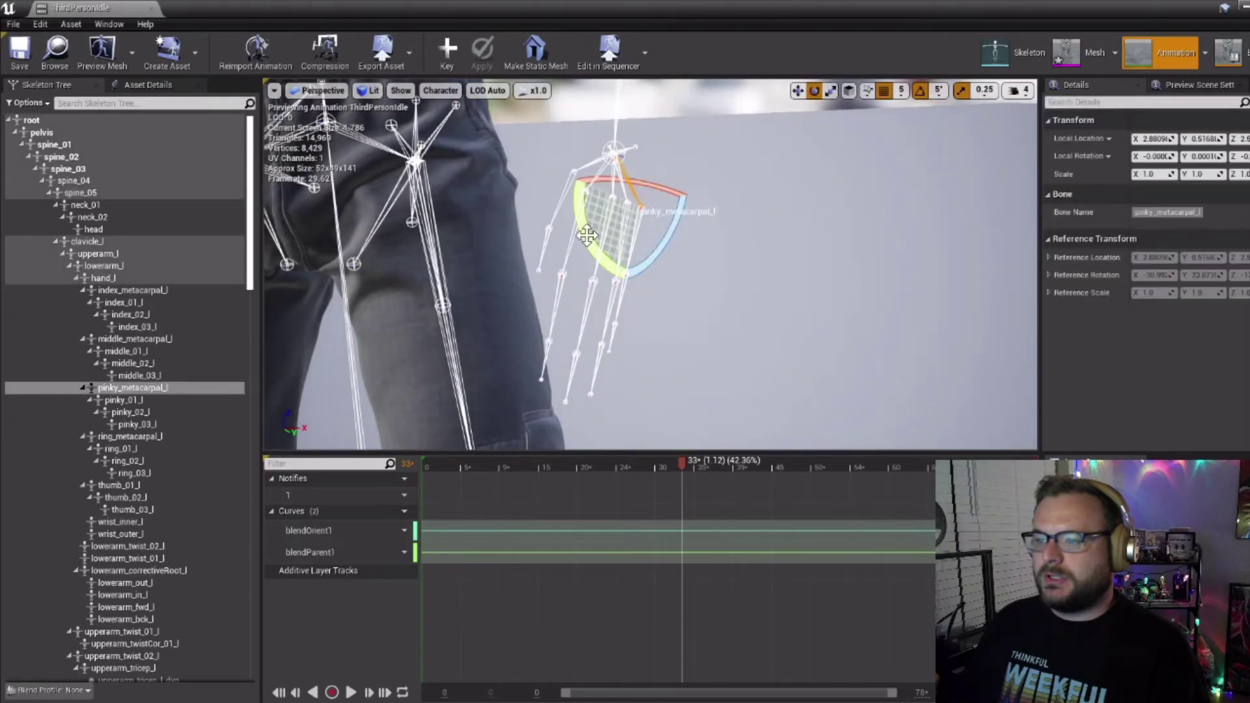
pyautogui.moveTo(587, 236); pyautogui.dragTo(586, 280)
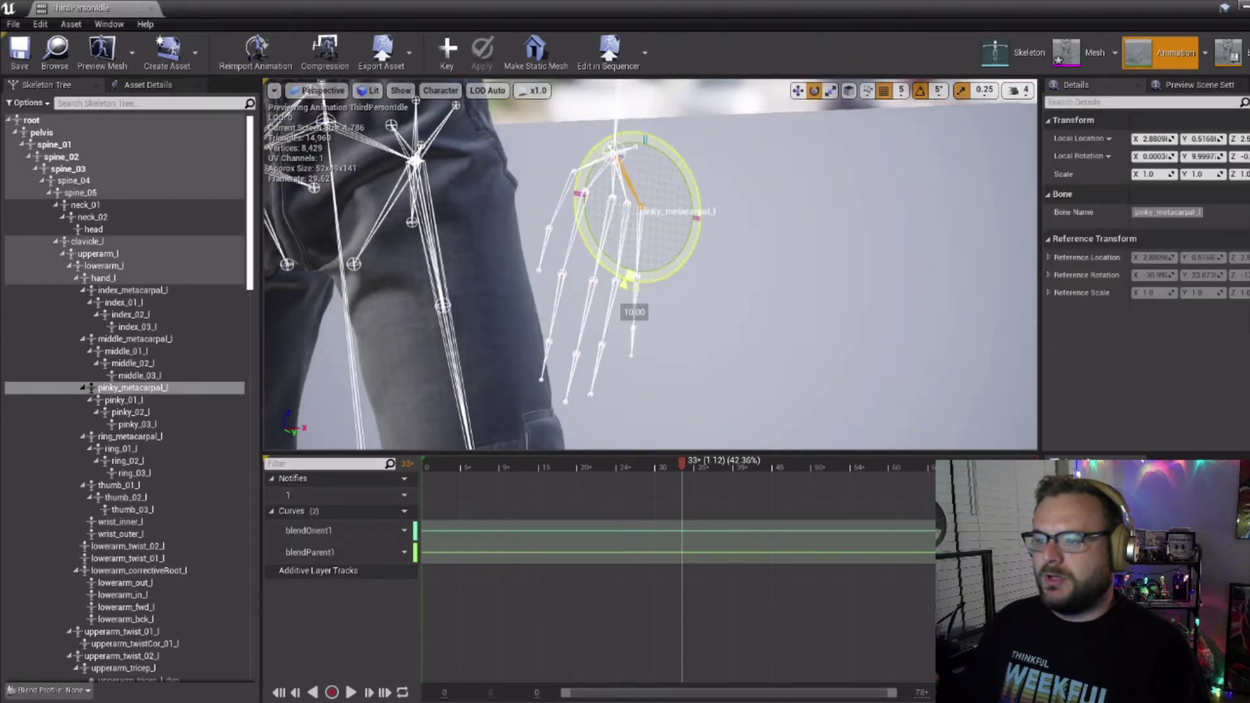
# - Rotate pinky_01_l back to -10° local Y rotation to align the pinky with the other fingers
pyautogui.click(630, 257)
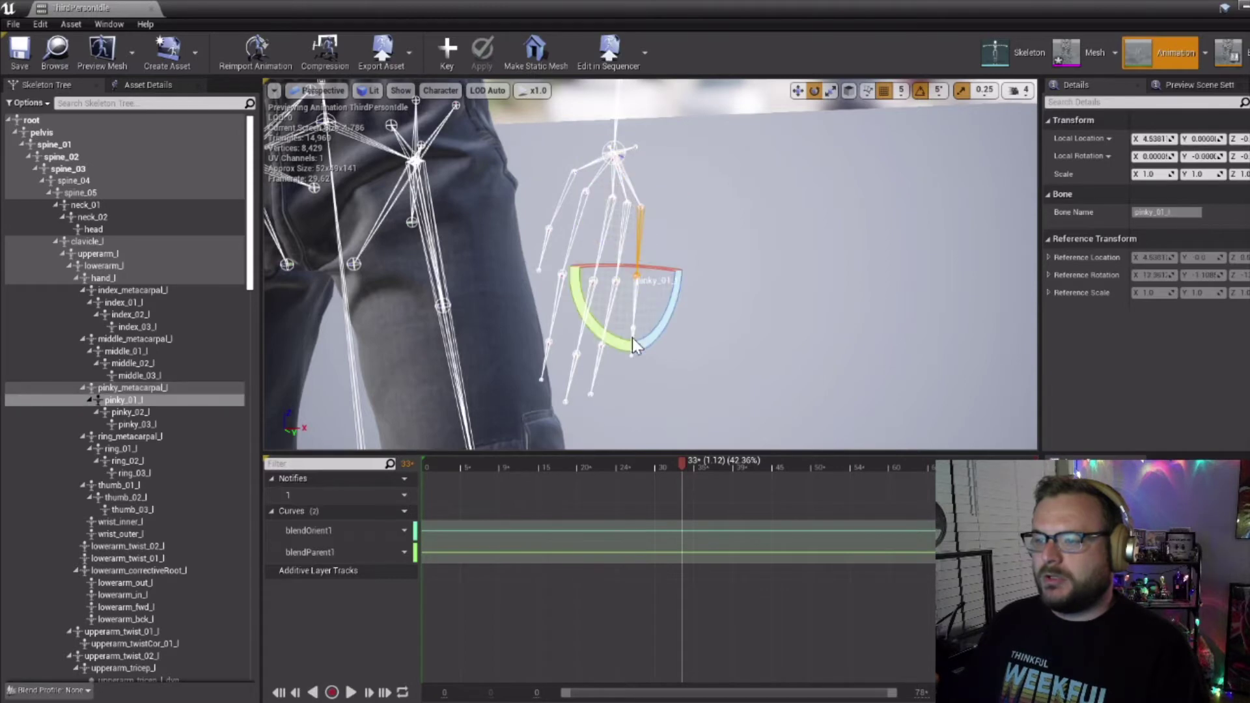
pyautogui.moveTo(632, 340); pyautogui.dragTo(633, 345)
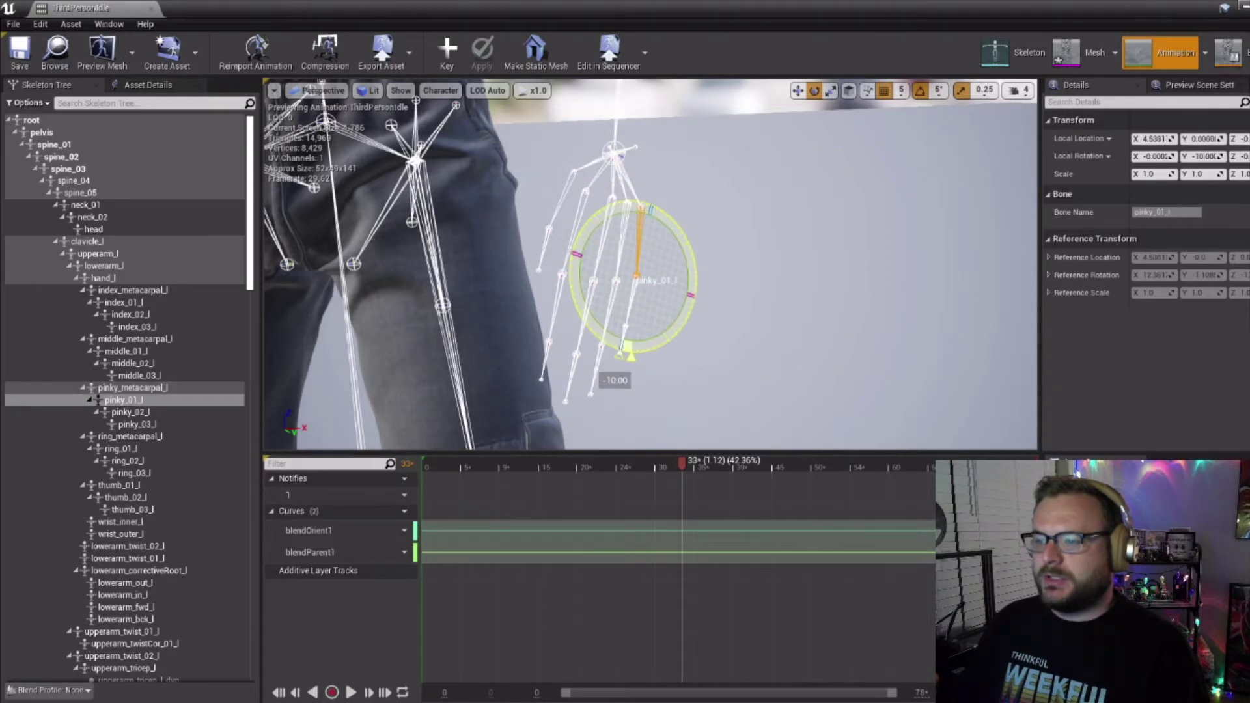
pyautogui.moveTo(703, 217)
pyautogui.mouseDown(button='right')
pyautogui.moveTo(670, 221)
pyautogui.moveTo(706, 222)
pyautogui.mouseUp(button='right')
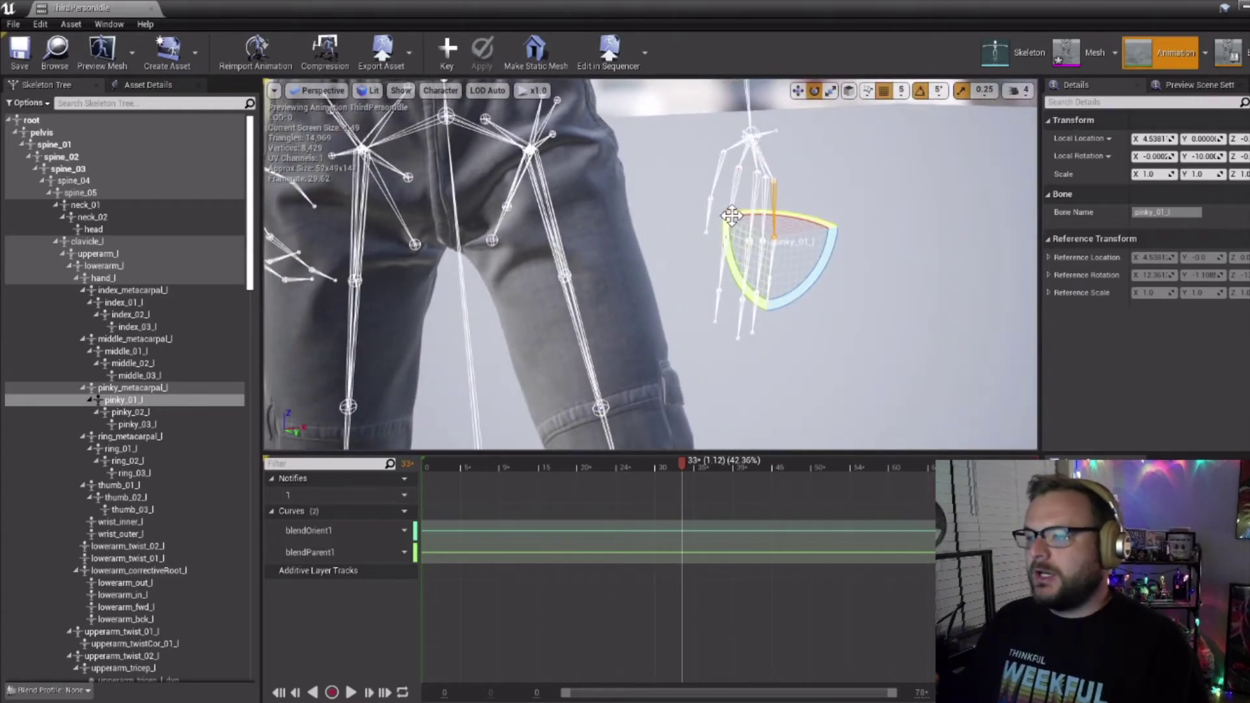
# - Curl index_01_l to about -5° local Z rotation so the index finger bends slightly
pyautogui.click(726, 250)
pyautogui.click(726, 241)
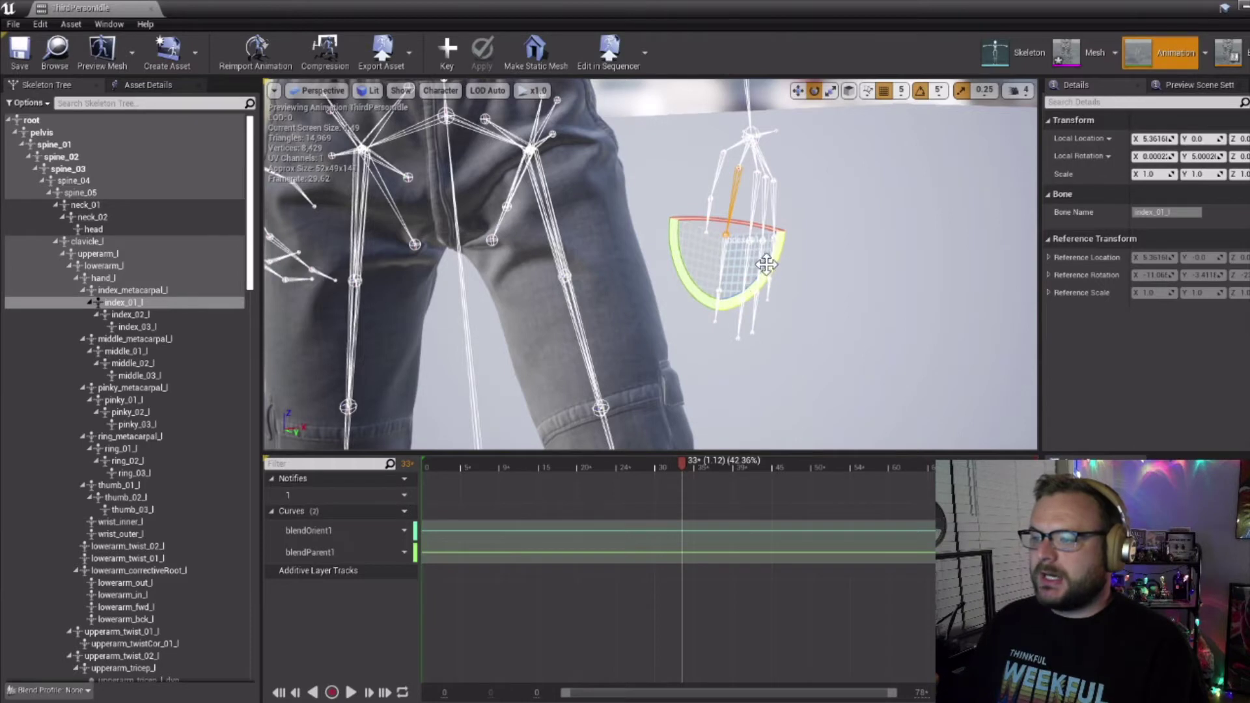
pyautogui.moveTo(771, 268); pyautogui.dragTo(772, 268)
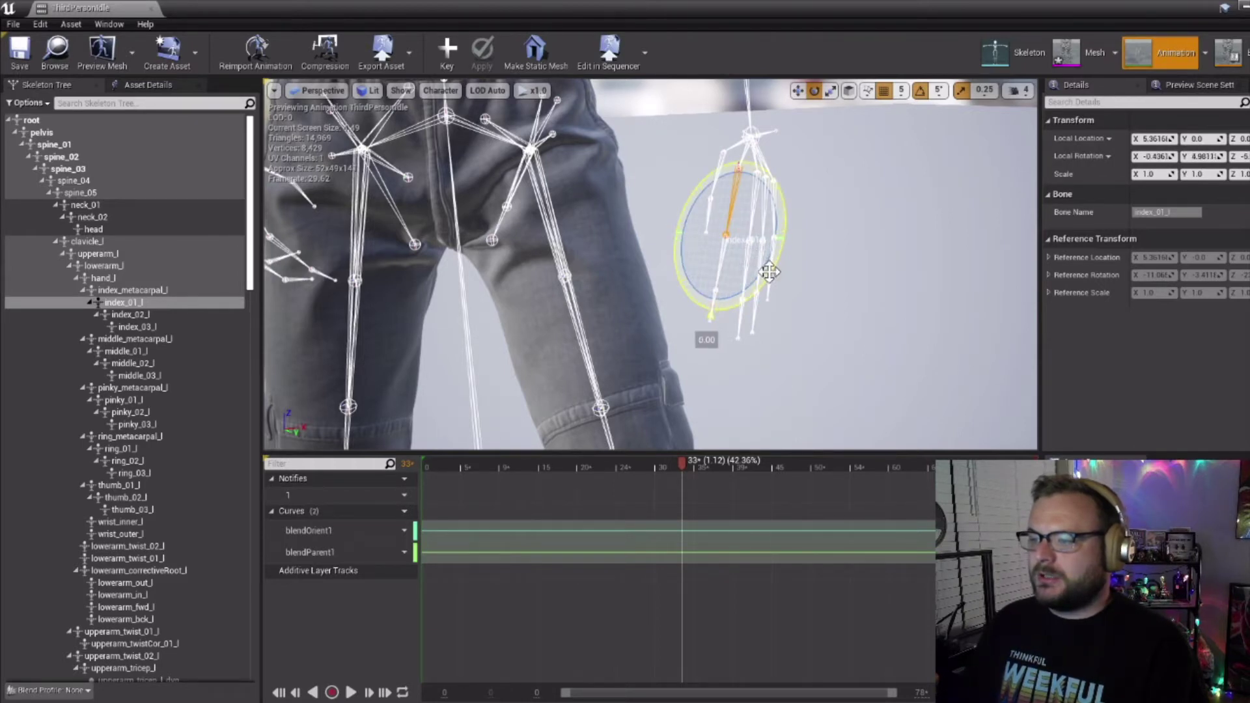
pyautogui.moveTo(769, 273); pyautogui.dragTo(768, 275)
pyautogui.click(769, 275)
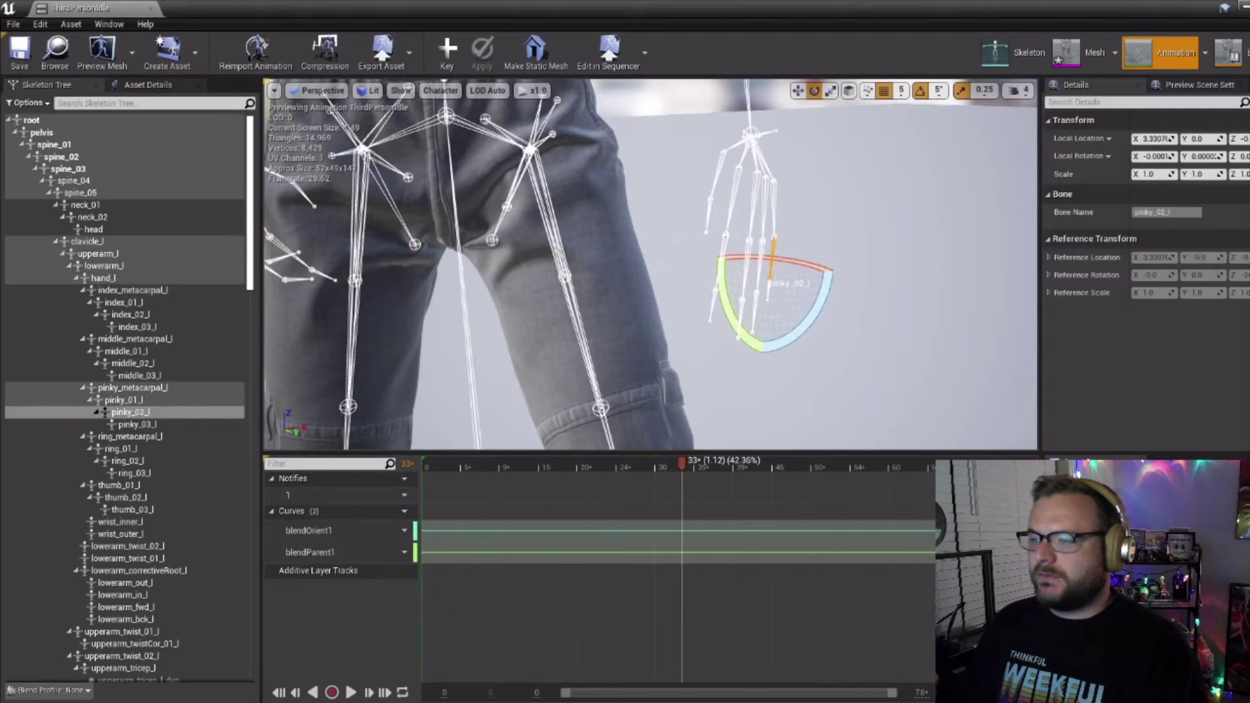
# - Curl middle_01_l, ring_01_l and pinky_01_l slightly around their local Z axes, to about -5°, to match the index finger
pyautogui.click(735, 208)
pyautogui.click(783, 269)
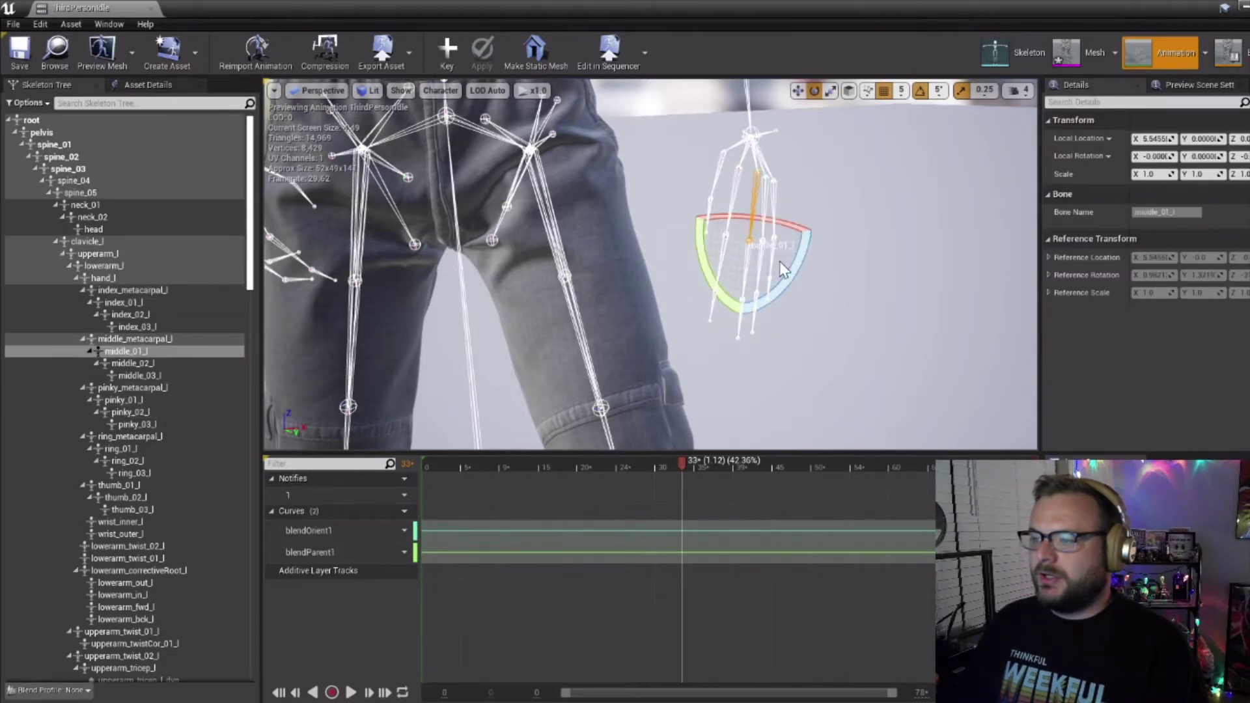
pyautogui.moveTo(789, 270); pyautogui.dragTo(773, 223)
pyautogui.click(786, 251)
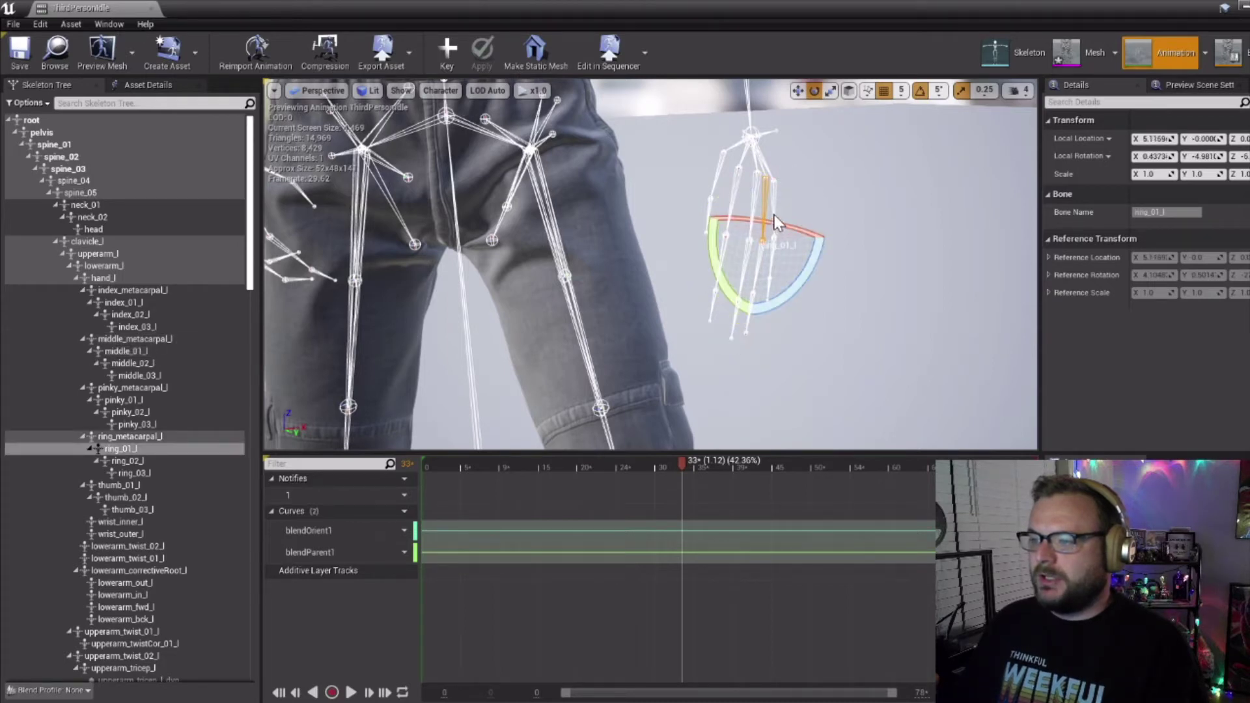
pyautogui.click(774, 216)
pyautogui.moveTo(810, 277); pyautogui.dragTo(720, 177)
# - Rotate thumb_02_l to about 5° around its local Z axis
pyautogui.click(719, 178)
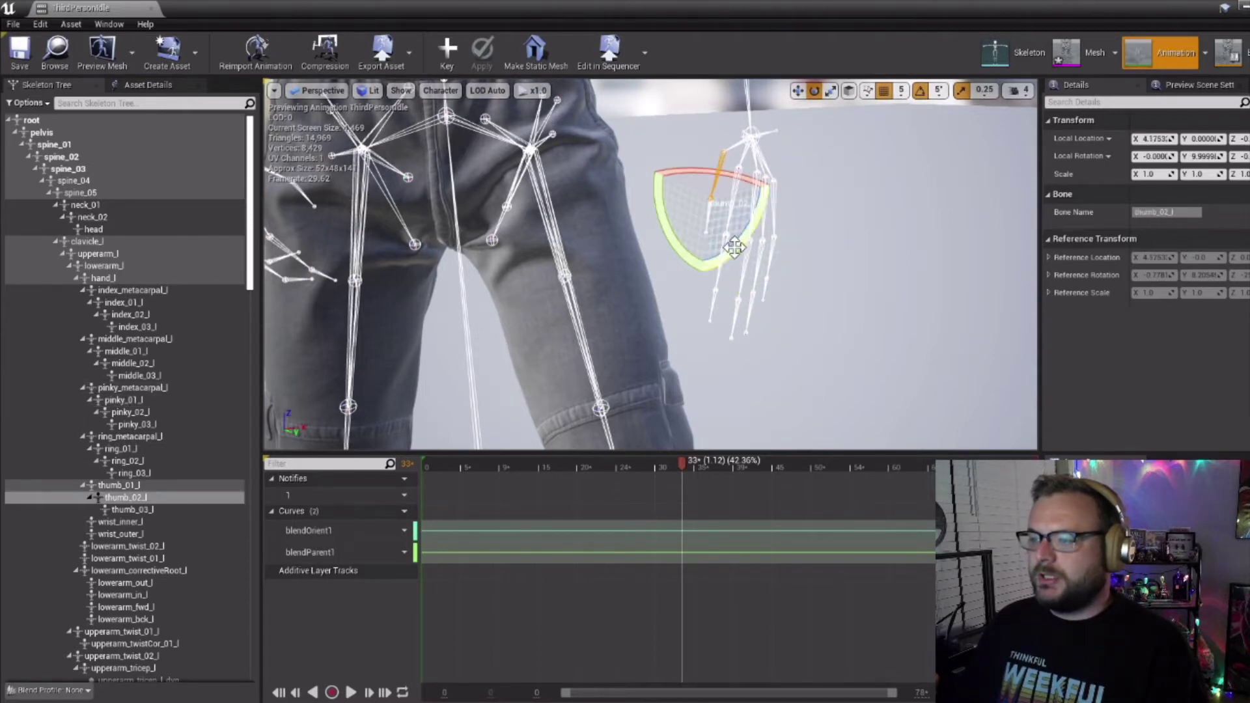
pyautogui.moveTo(735, 248); pyautogui.dragTo(736, 255)
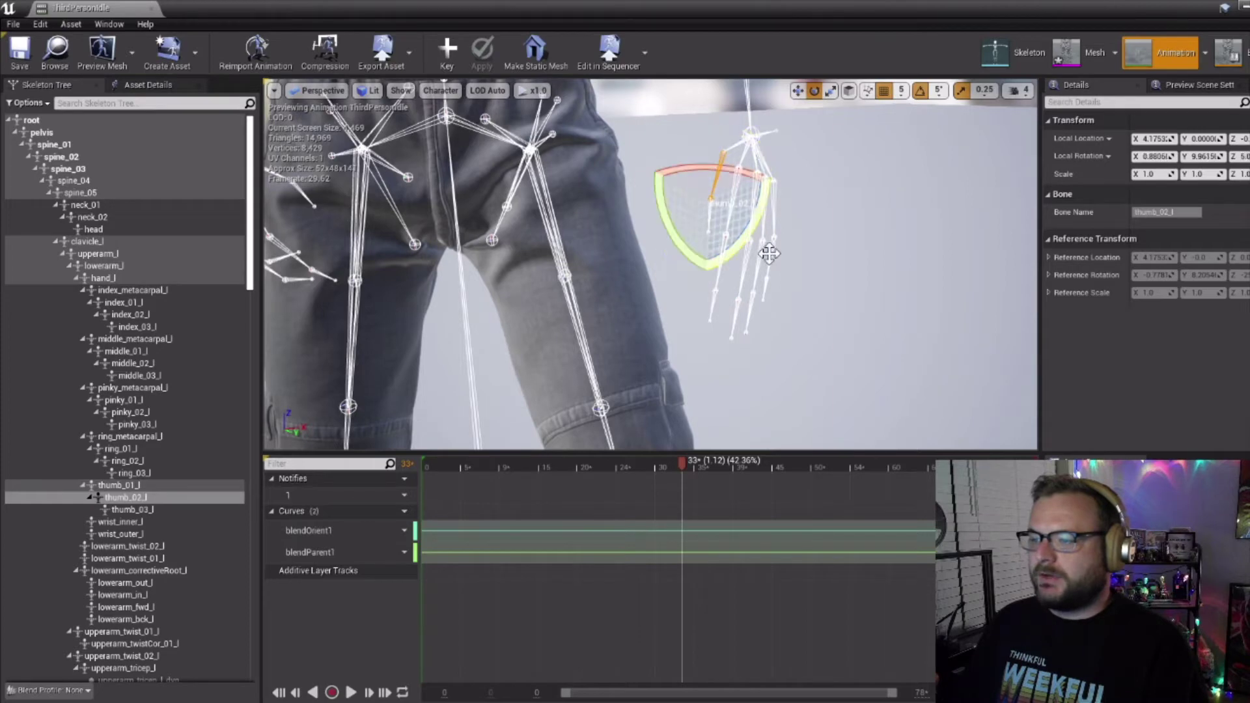
# - Bend the middle joints index_02_l and middle_02_l slightly around local Z, with index_02_l at about -5°
pyautogui.moveTo(771, 254); pyautogui.dragTo(824, 242, button='right')
pyautogui.keyDown('alt'); pyautogui.moveTo(579, 253); pyautogui.dragTo(569, 250); pyautogui.keyUp('alt')
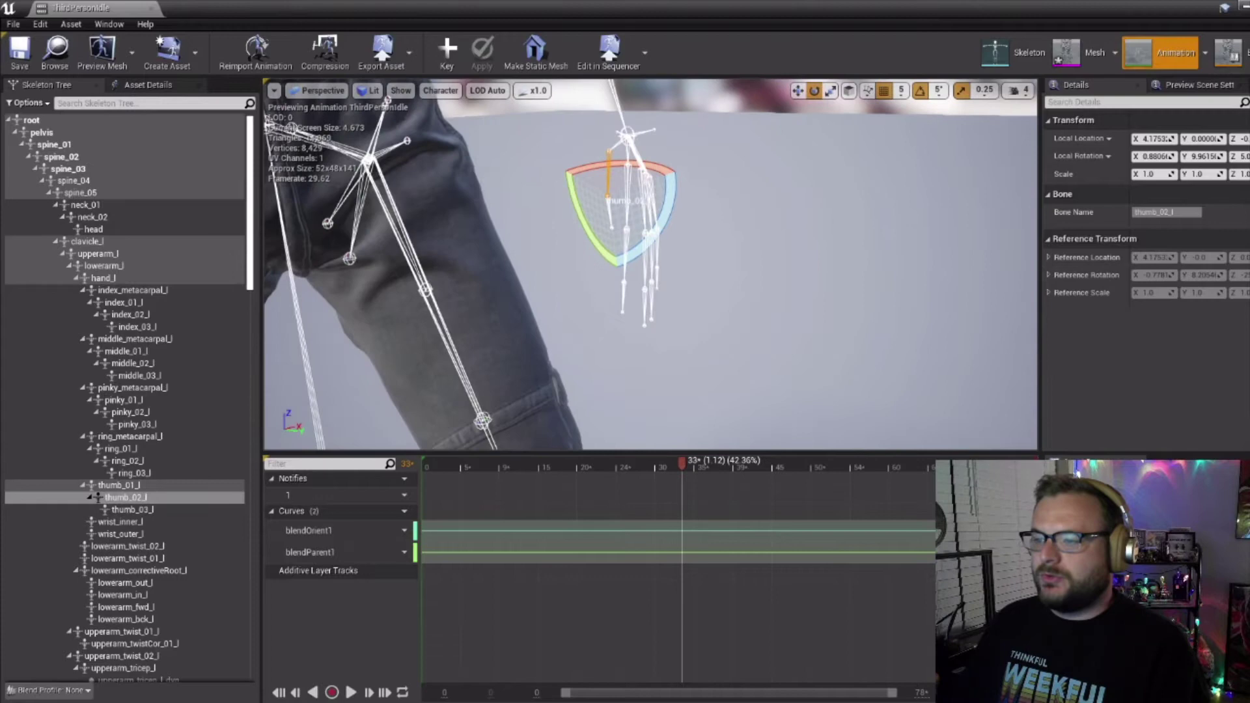
pyautogui.click(627, 245)
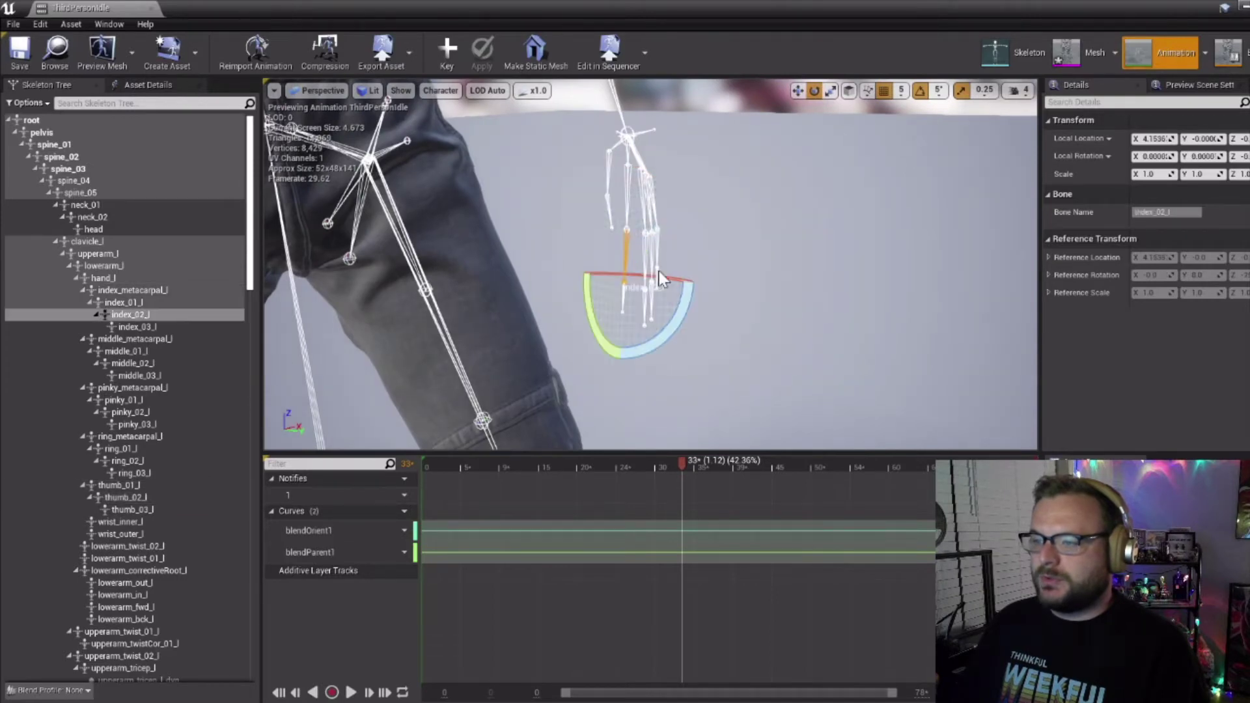
pyautogui.moveTo(664, 325); pyautogui.dragTo(651, 265)
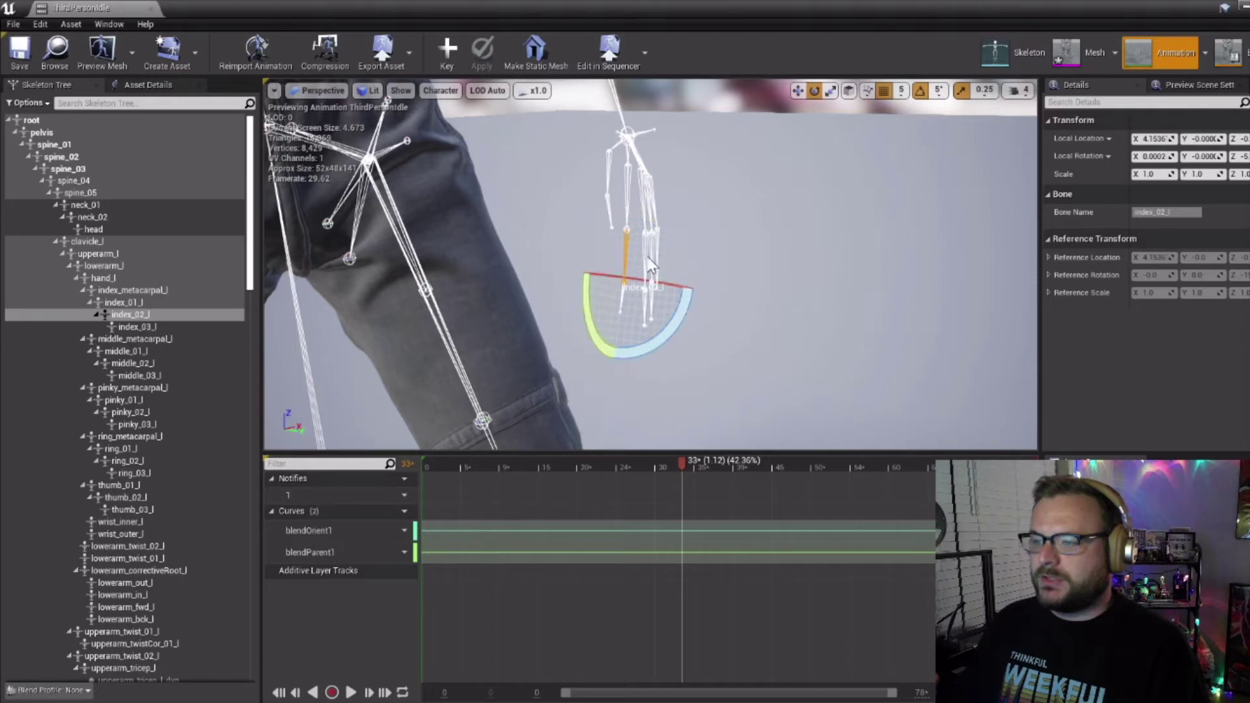
pyautogui.click(648, 259)
pyautogui.moveTo(681, 320); pyautogui.dragTo(674, 275)
# - Bend ring_02_l around its local Z axis to continue the finger curl
pyautogui.click(650, 246)
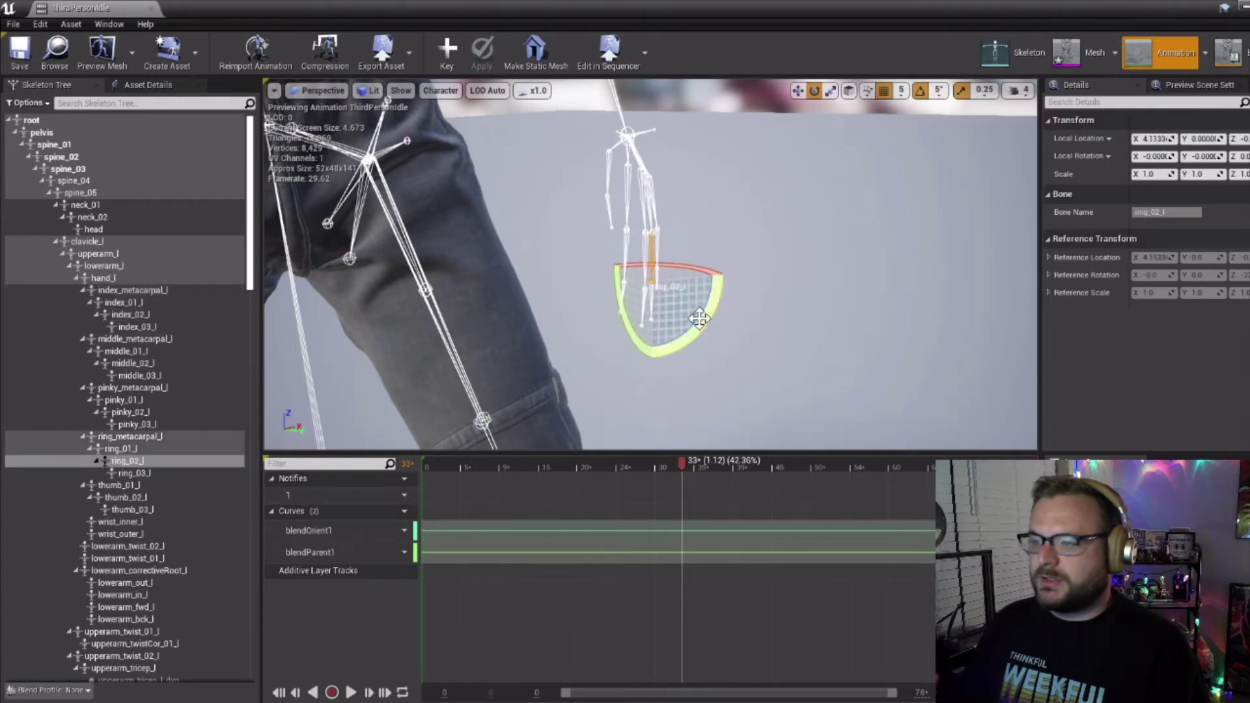
pyautogui.moveTo(684, 322); pyautogui.dragTo(672, 256)
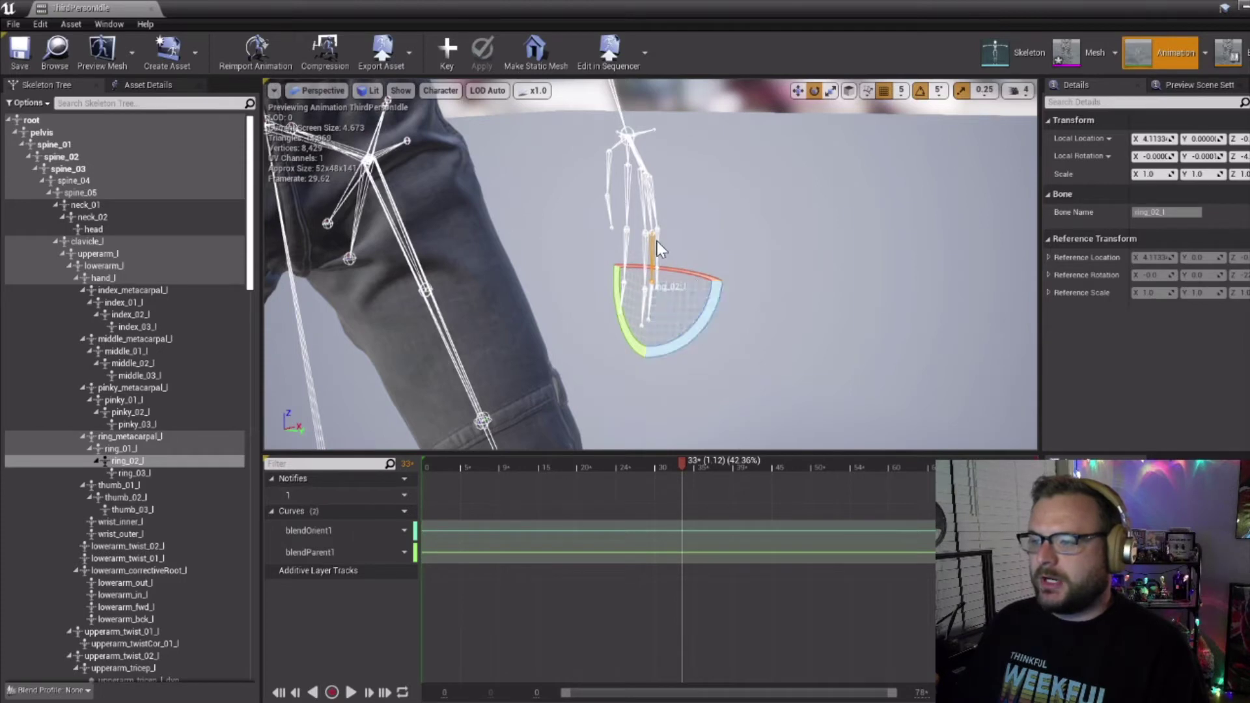
pyautogui.moveTo(692, 306); pyautogui.dragTo(699, 325)
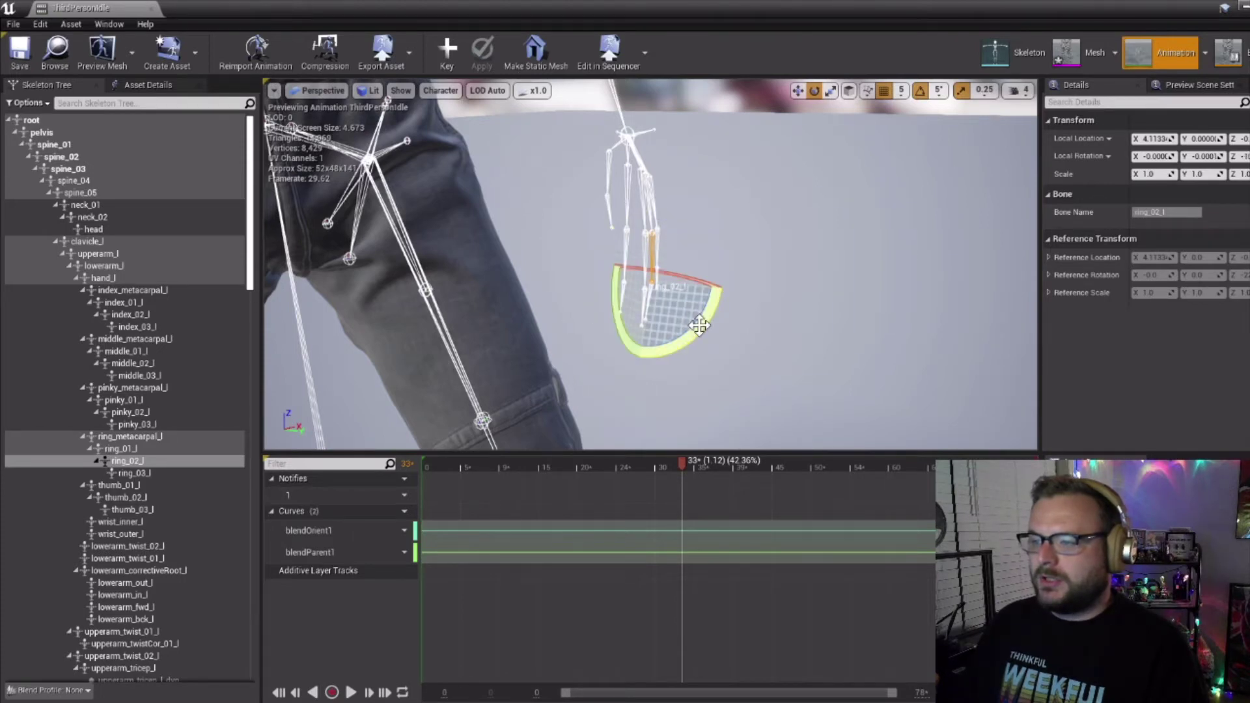
# - Bend pinky_02_l to about -5° local Z rotation to match the neighbouring fingers
pyautogui.moveTo(733, 287); pyautogui.dragTo(733, 244)
pyautogui.moveTo(709, 396); pyautogui.dragTo(668, 291)
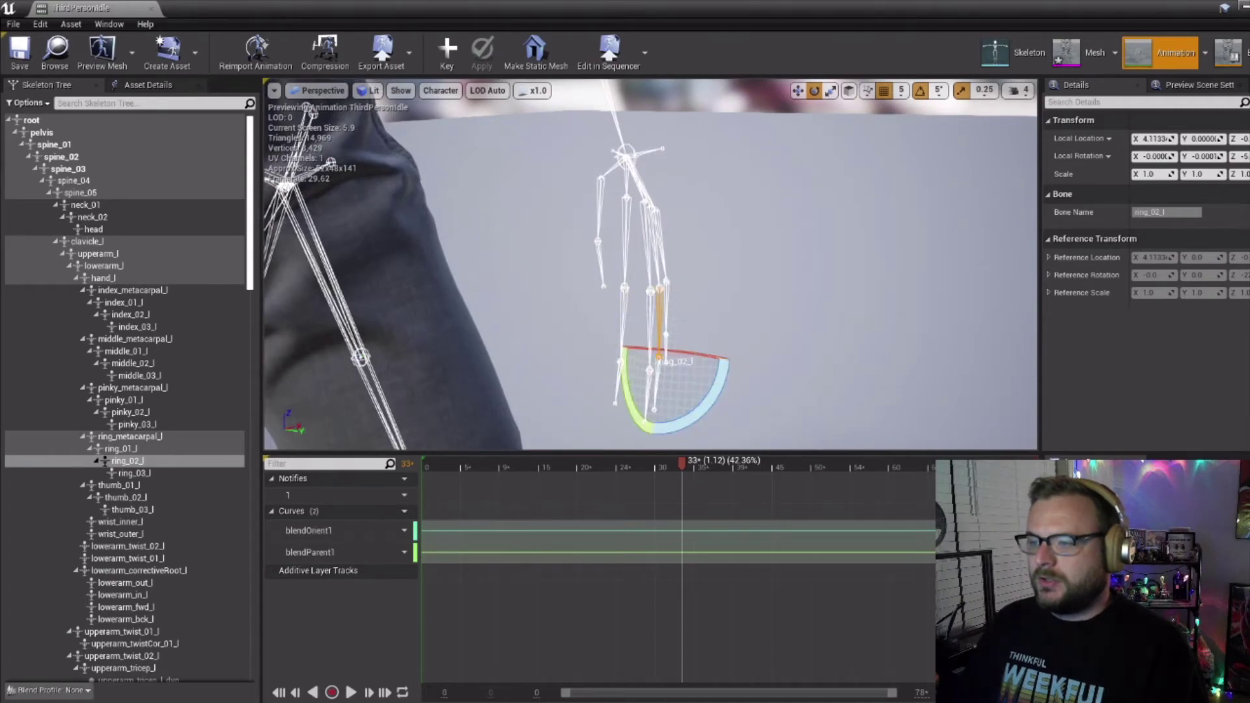
pyautogui.click(675, 285)
pyautogui.click(670, 297)
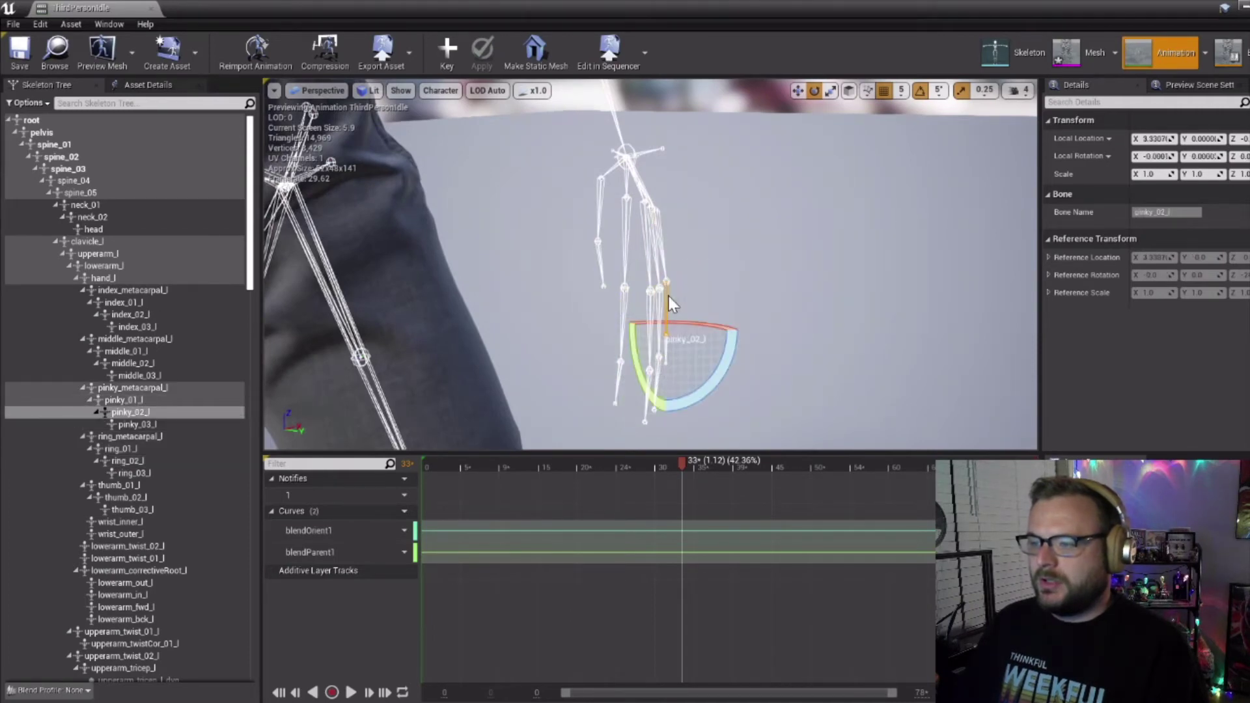
pyautogui.moveTo(720, 380); pyautogui.dragTo(720, 346)
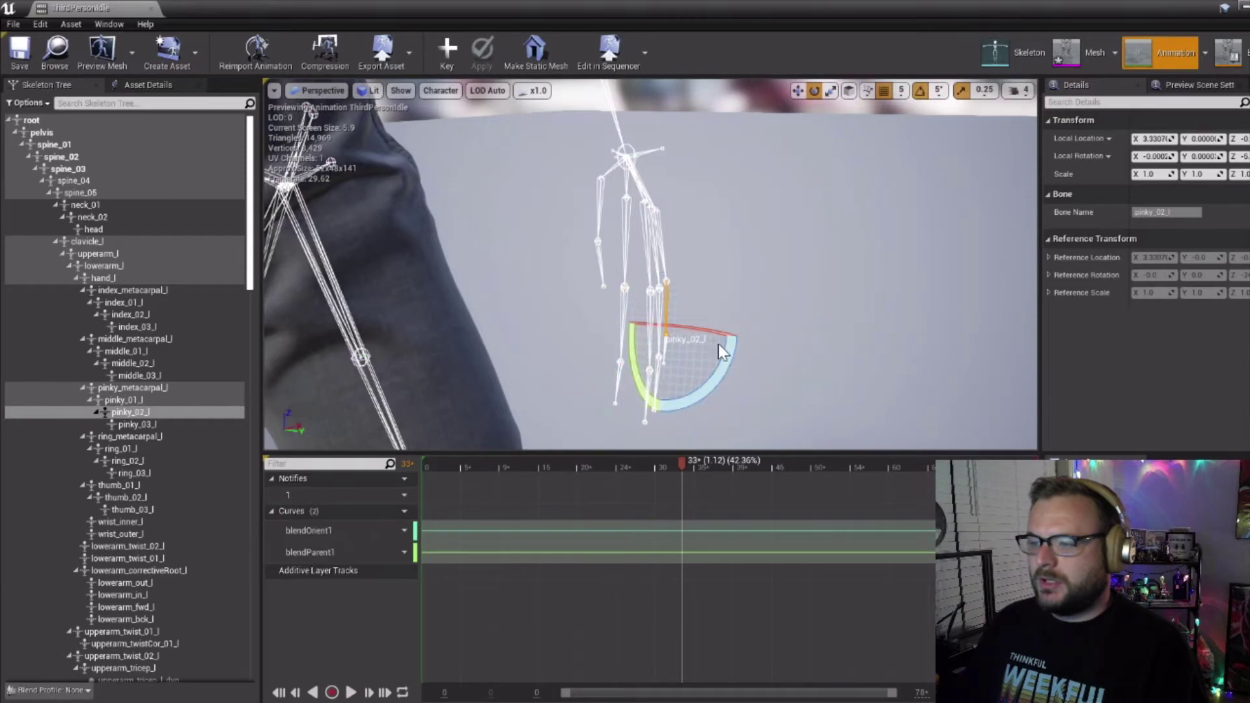
# - Examine the re-posed left hand from several angles and compare it with the right hand
pyautogui.moveTo(734, 274)
pyautogui.mouseDown(button='right')
pyautogui.moveTo(638, 280)
pyautogui.moveTo(716, 280)
pyautogui.mouseUp(button='right')
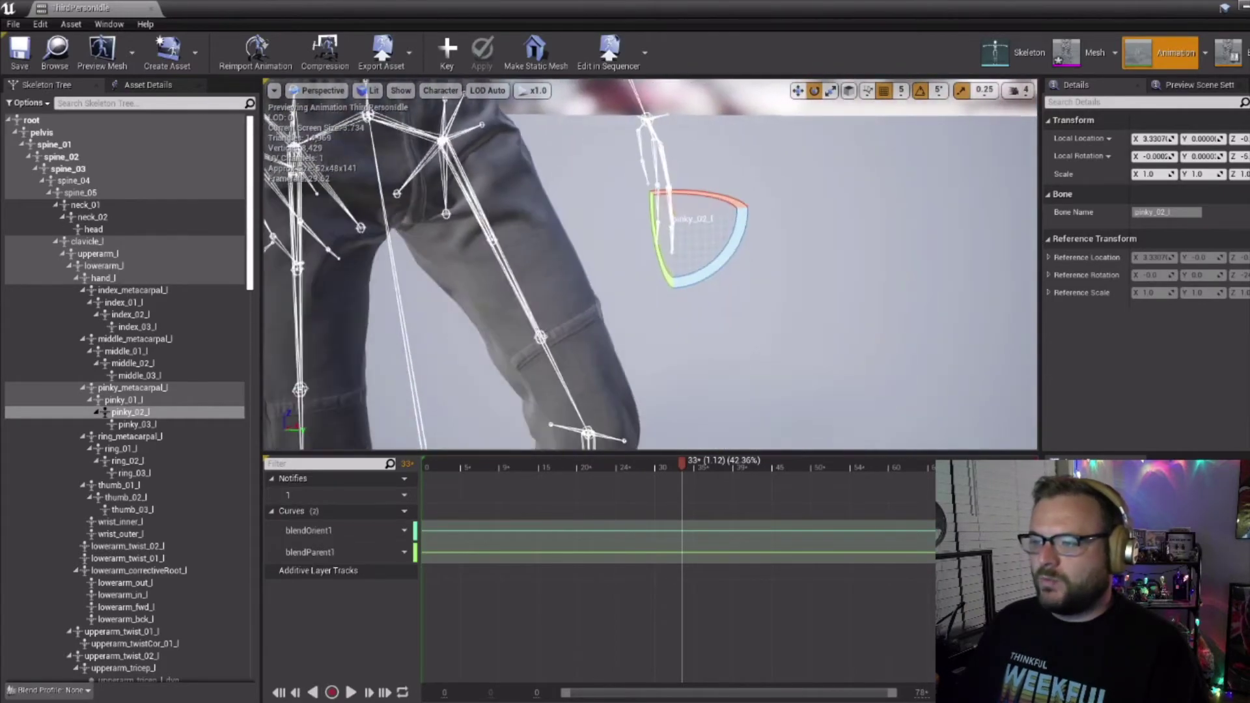
pyautogui.press('d')
pyautogui.moveTo(651, 264); pyautogui.dragTo(686, 262, button='right')
pyautogui.press('w')
pyautogui.press('s')
pyautogui.press('w')
pyautogui.press('s')
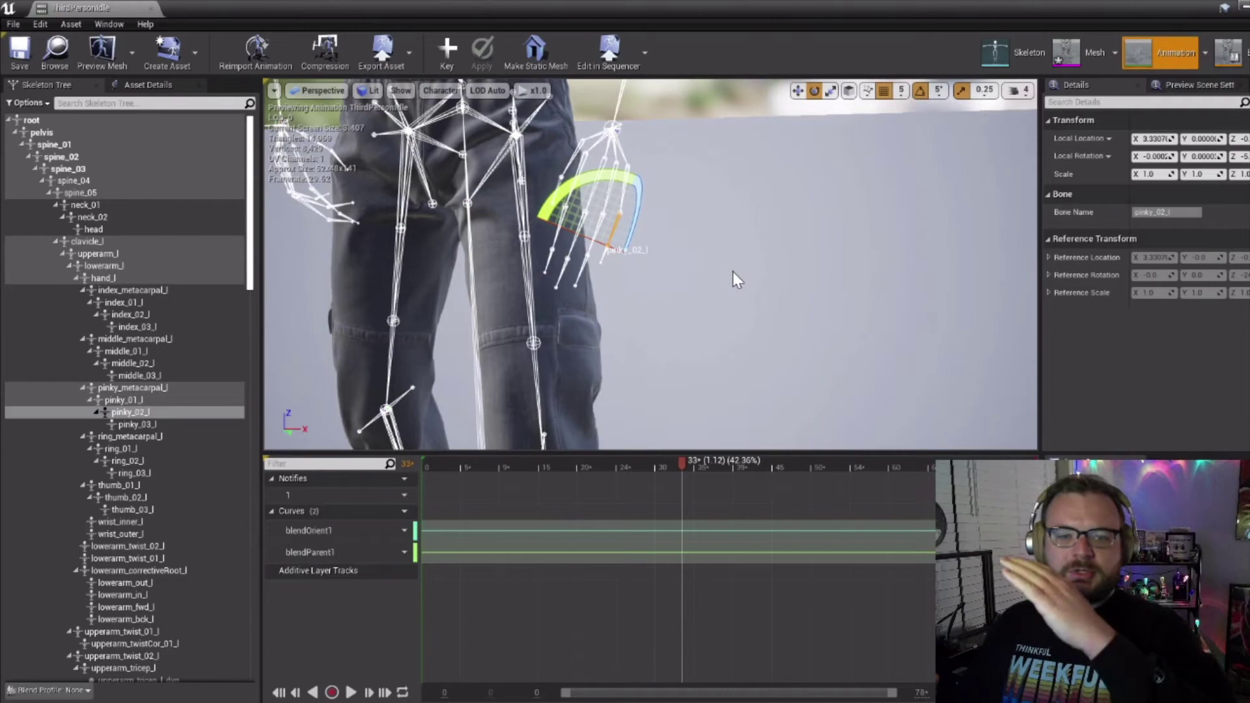
pyautogui.press('a')
pyautogui.moveTo(745, 272); pyautogui.dragTo(836, 270, button='right')
pyautogui.press('w')
pyautogui.press('s')
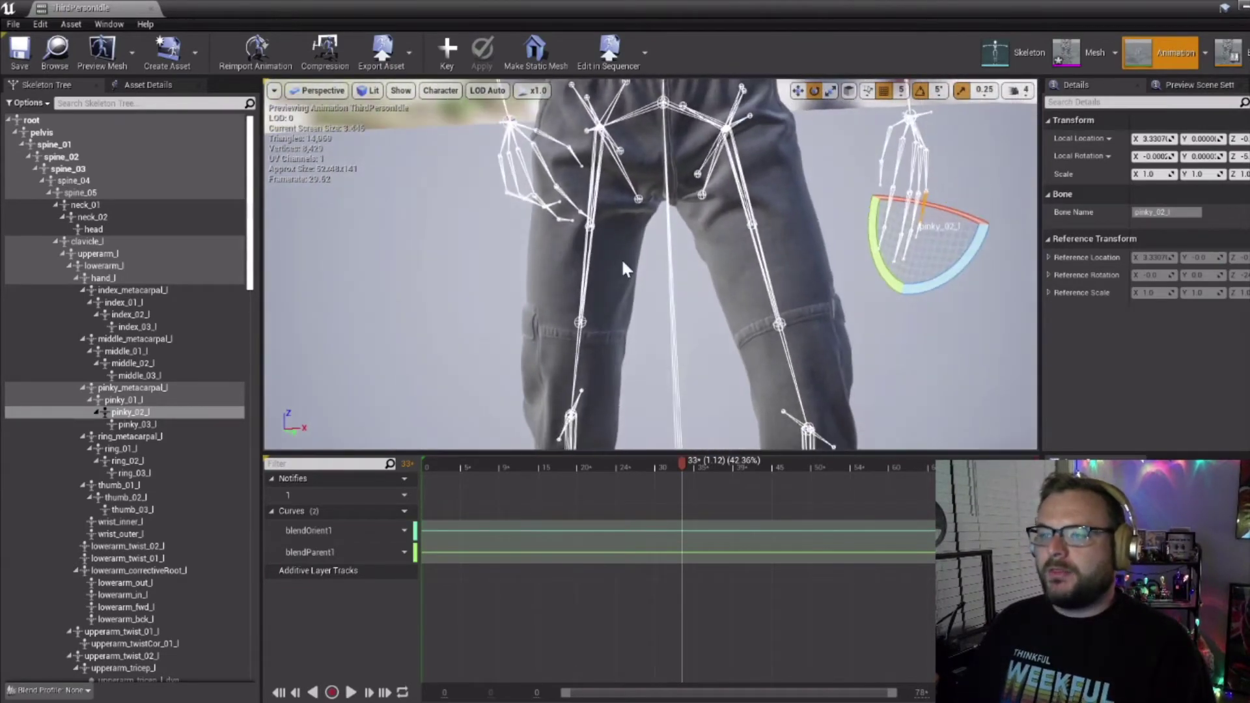
# - Zero the local rotations of the right hand's index bones, from index_metacarpal_r through index_03_r
pyautogui.scroll(-10, 84, 410)
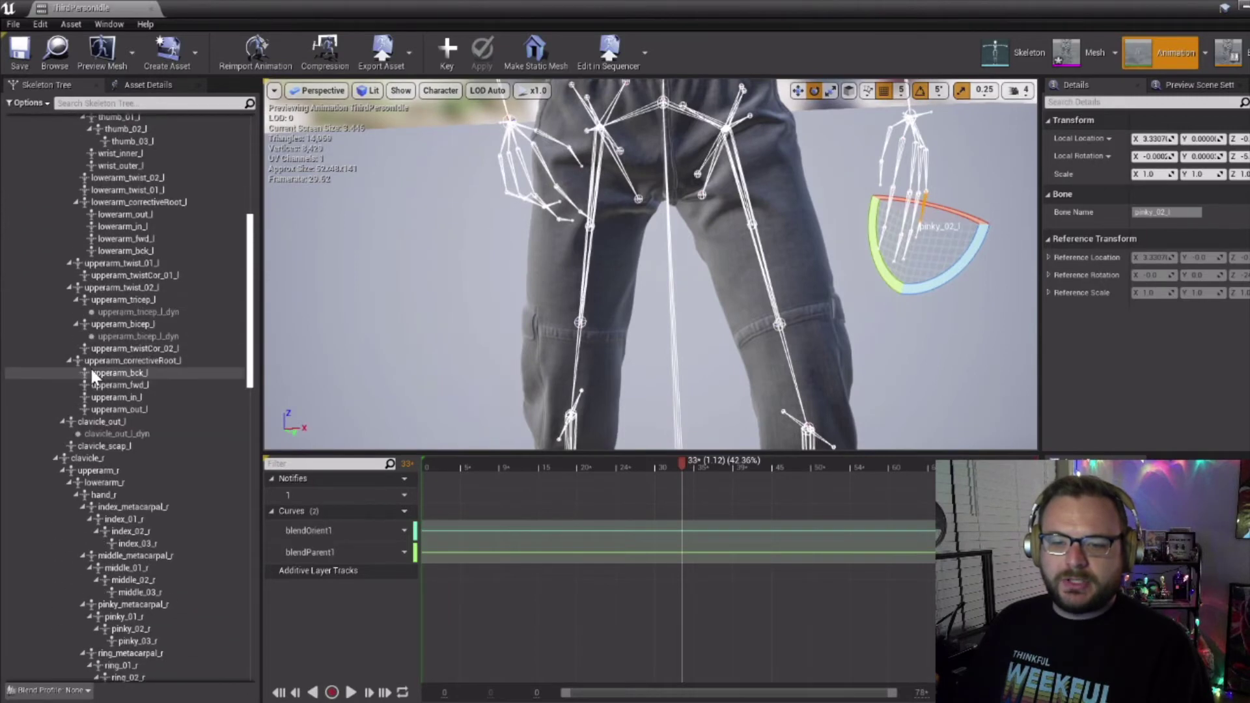
pyautogui.scroll(-4, 124, 467)
pyautogui.click(128, 353)
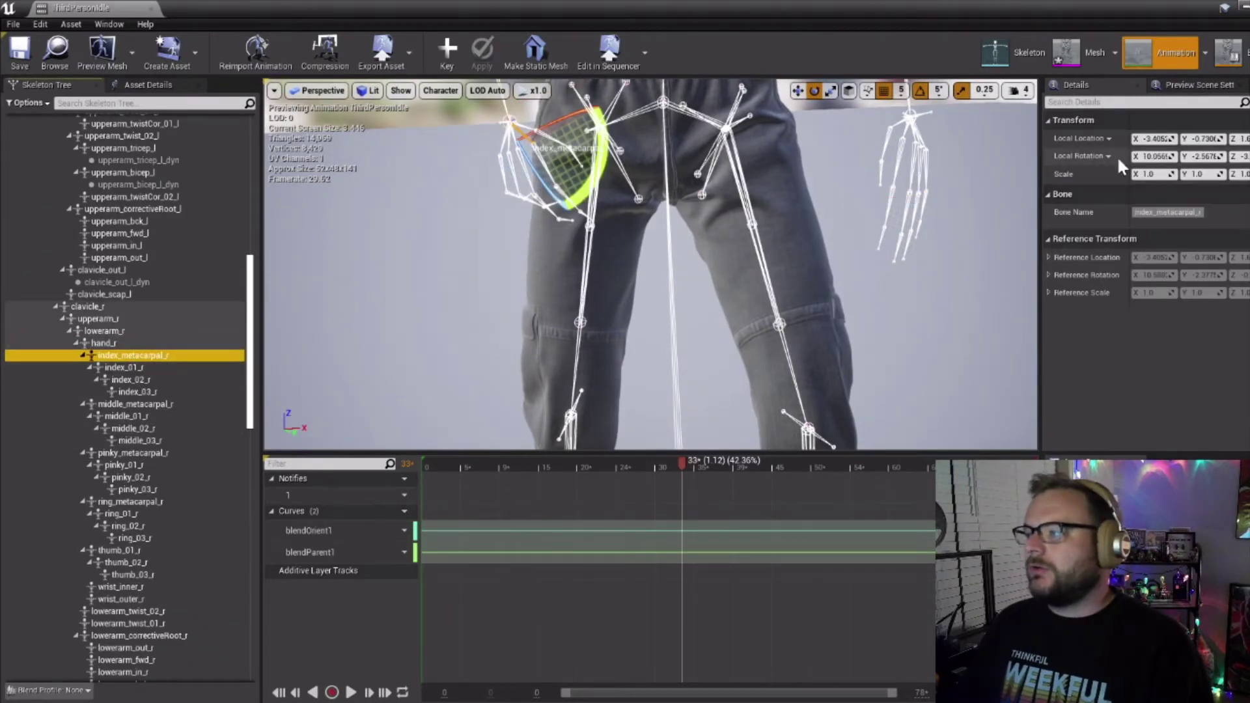
pyautogui.click(1157, 157)
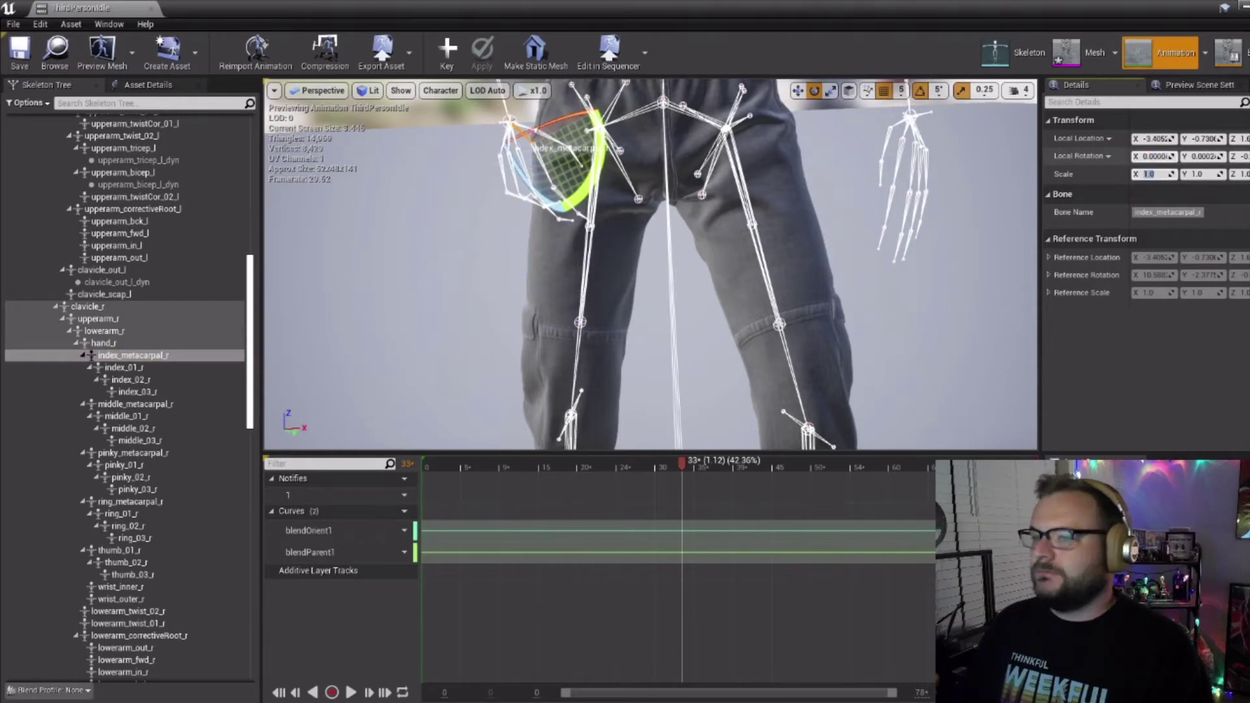
pyautogui.click(125, 367)
pyautogui.click(139, 380)
pyautogui.click(136, 392)
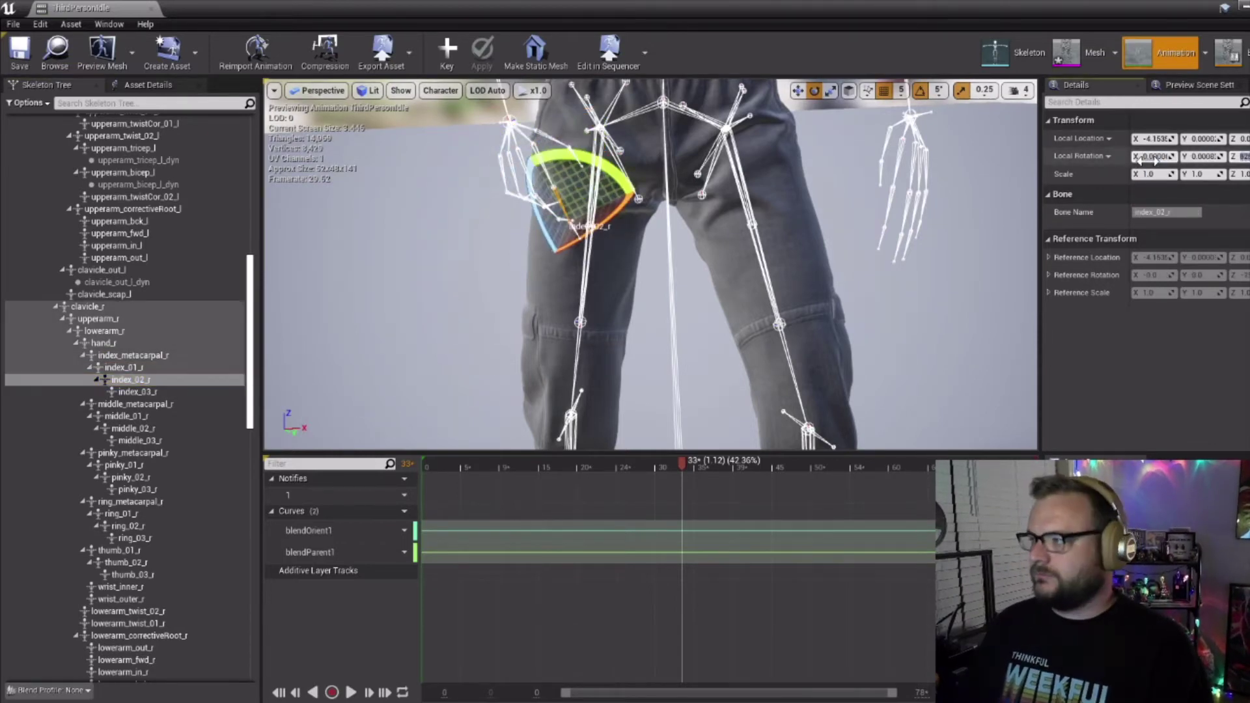
# - Zero the local rotations of the right middle finger bones, from middle_metacarpal_r through middle_03_r
pyautogui.click(105, 416)
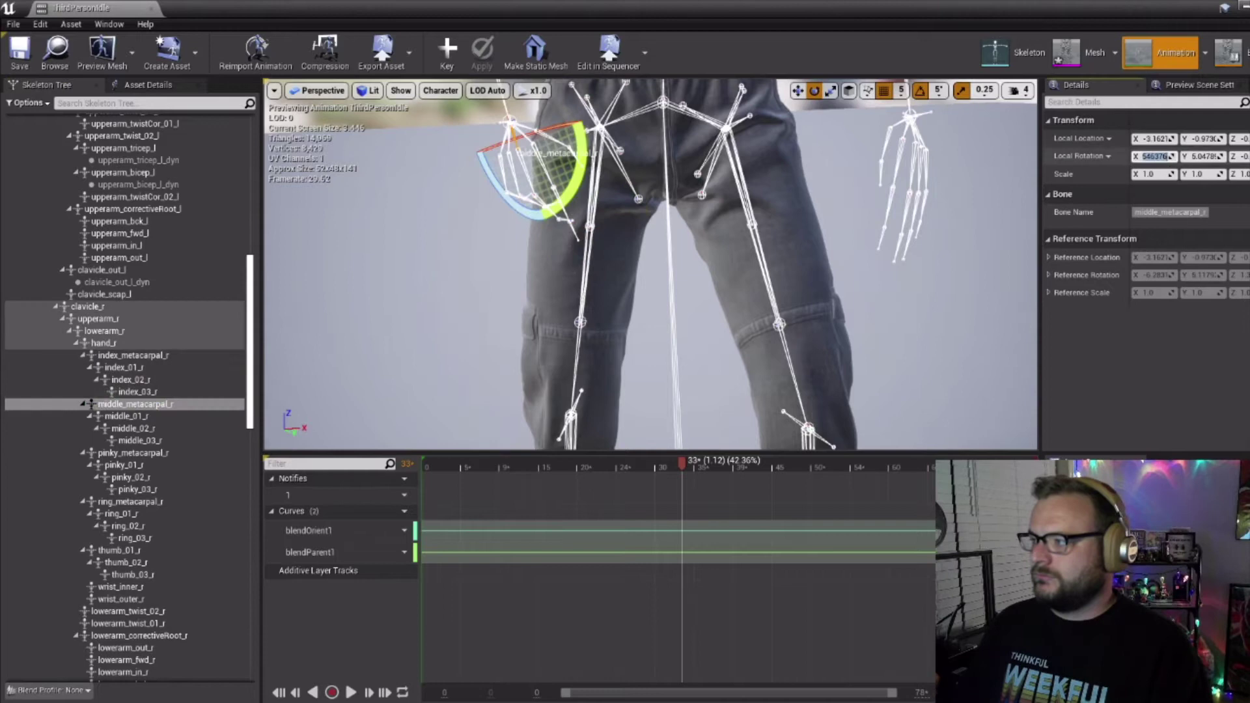
pyautogui.press('Down')
pyautogui.press('Down')
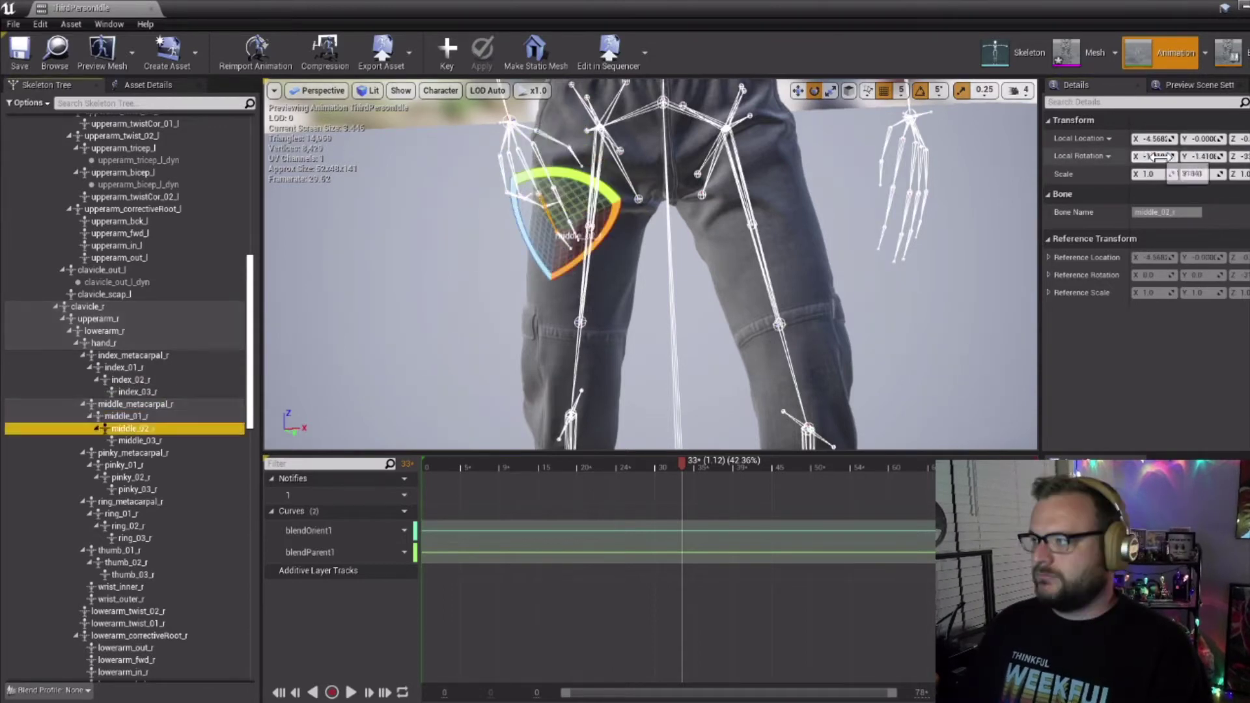
pyautogui.press('Down')
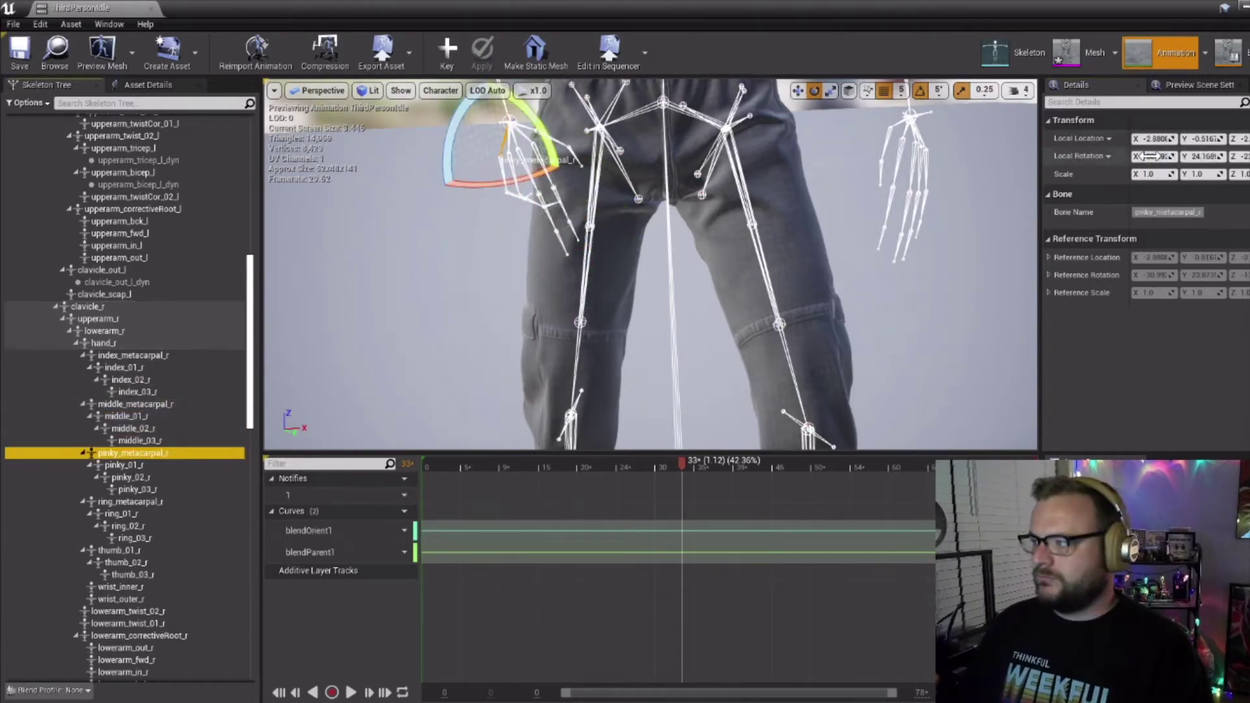
# - Zero the local rotations of the right pinky bones, starting from pinky_metacarpal_r
pyautogui.press('Down')
pyautogui.press('Down')
pyautogui.press('Down')
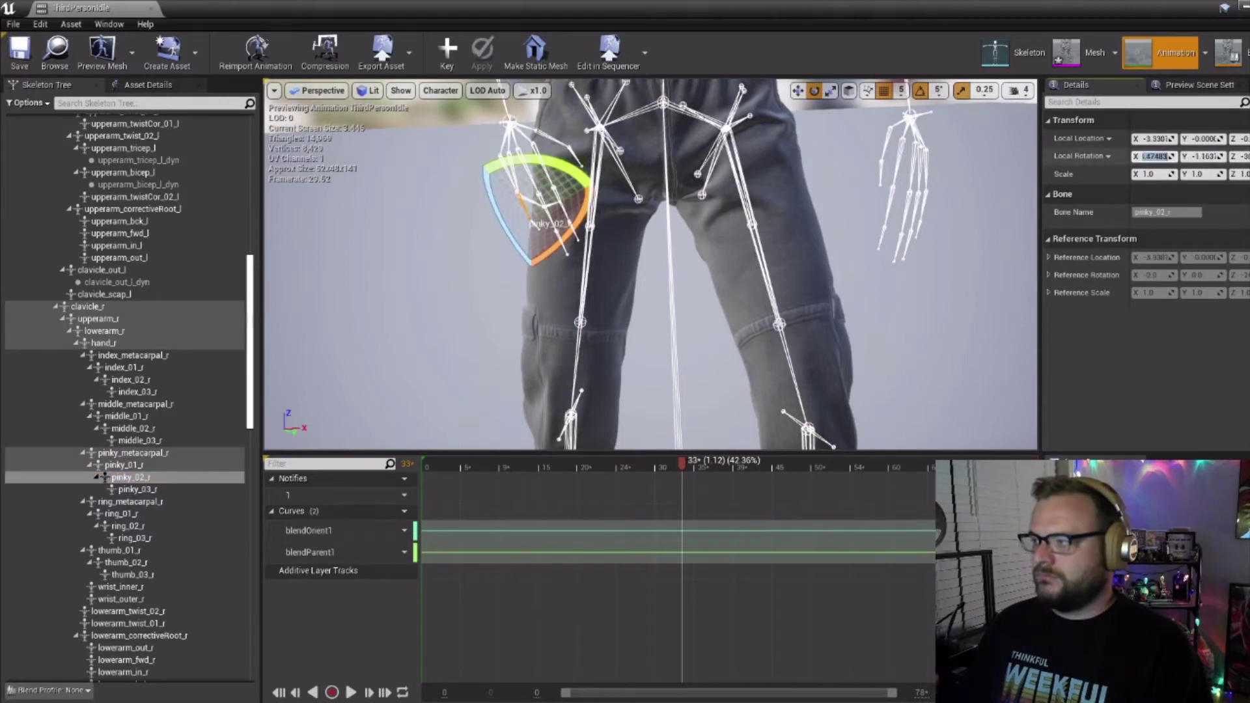
# - Zero the local rotations of the right ring finger bones, from ring_metacarpal_r through ring_03_r
pyautogui.press('Down')
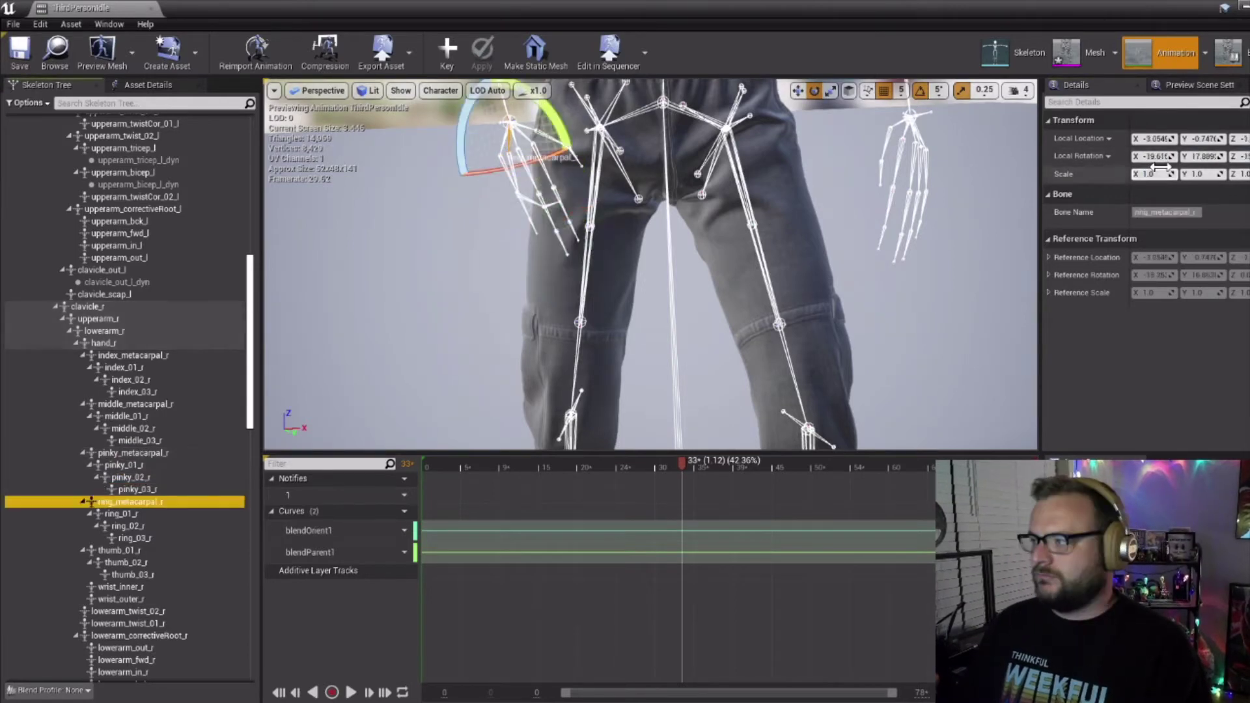
pyautogui.press('Down')
pyautogui.press('Down')
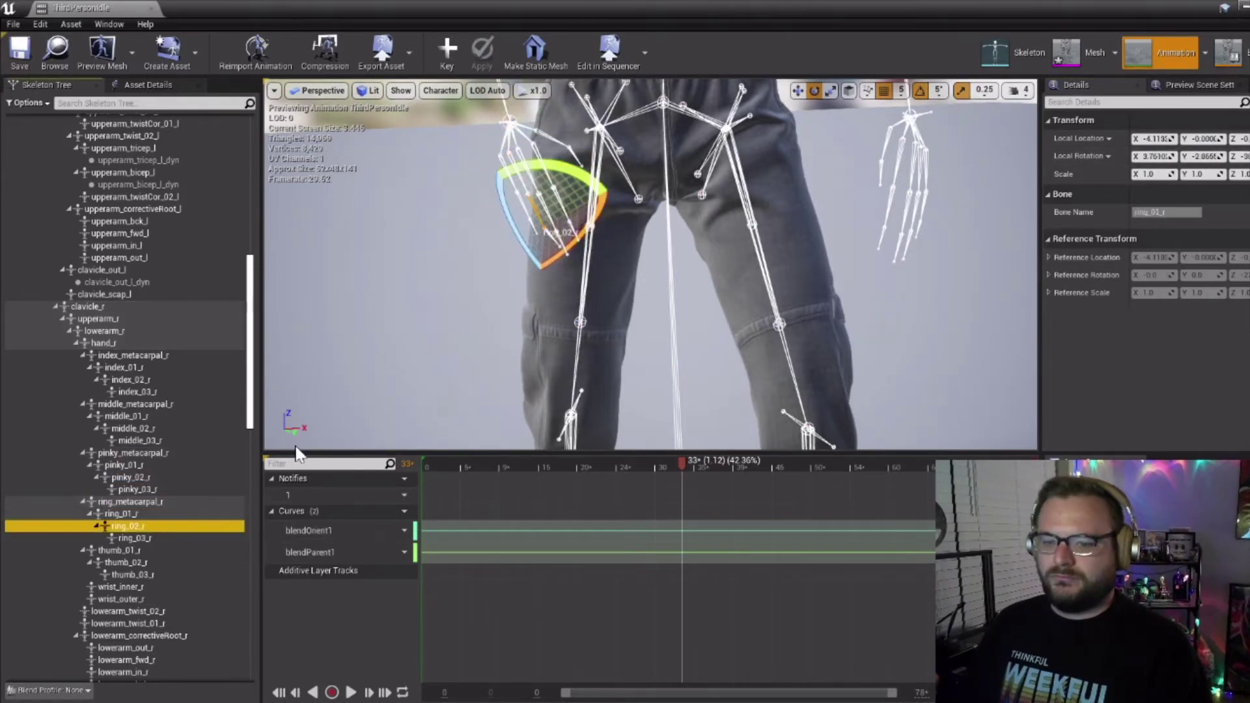
pyautogui.press('Down')
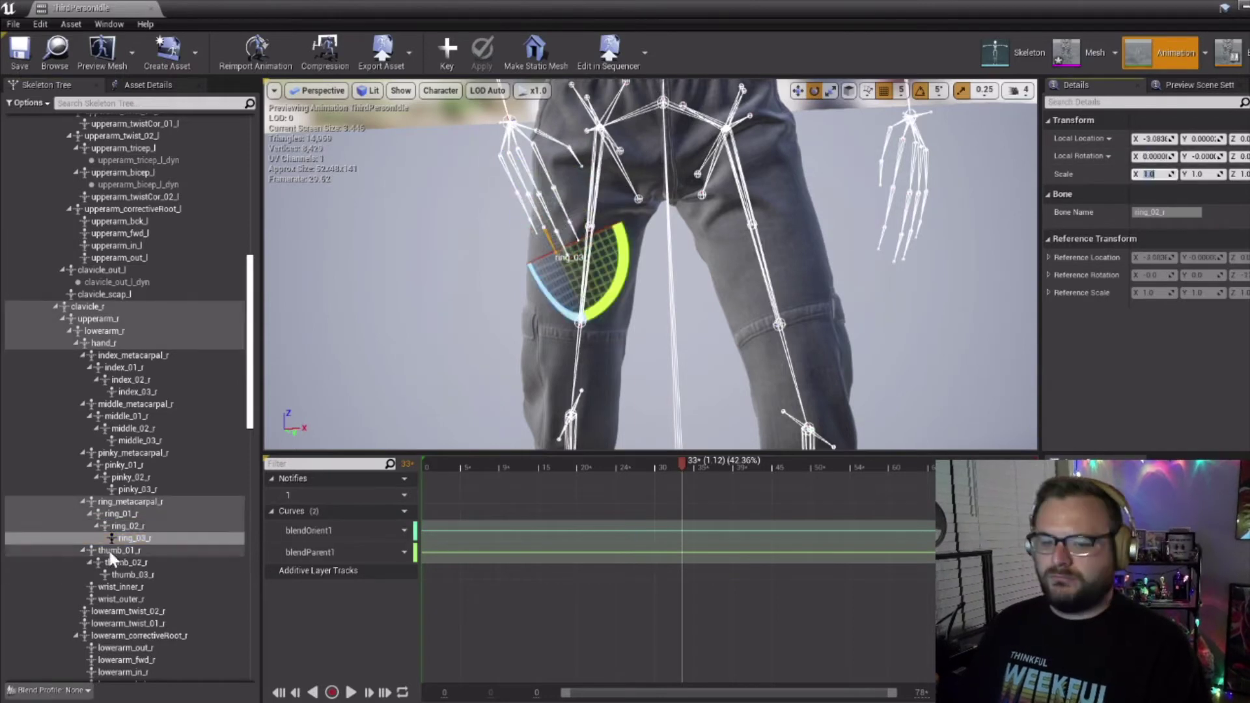
# - Zero the local rotations of thumb_01_r, thumb_02_r and thumb_03_r
pyautogui.click(117, 551)
pyautogui.click(130, 562)
pyautogui.click(124, 574)
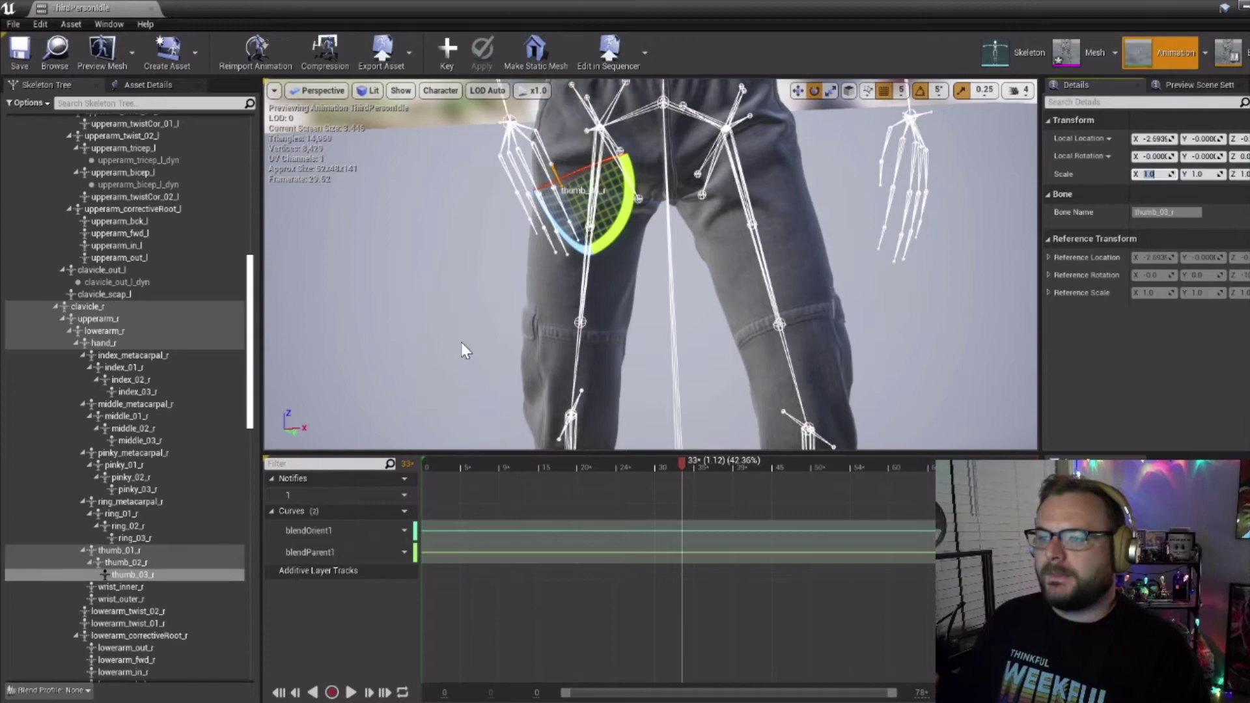
# - Spread the right index finger outward by rotating index_01_r to 5 degrees about its local Y axis
pyautogui.press('f')
pyautogui.moveTo(604, 200)
pyautogui.mouseDown()
pyautogui.moveTo(599, 280)
pyautogui.moveTo(606, 189)
pyautogui.moveTo(604, 209)
pyautogui.mouseUp()
pyautogui.click(605, 199)
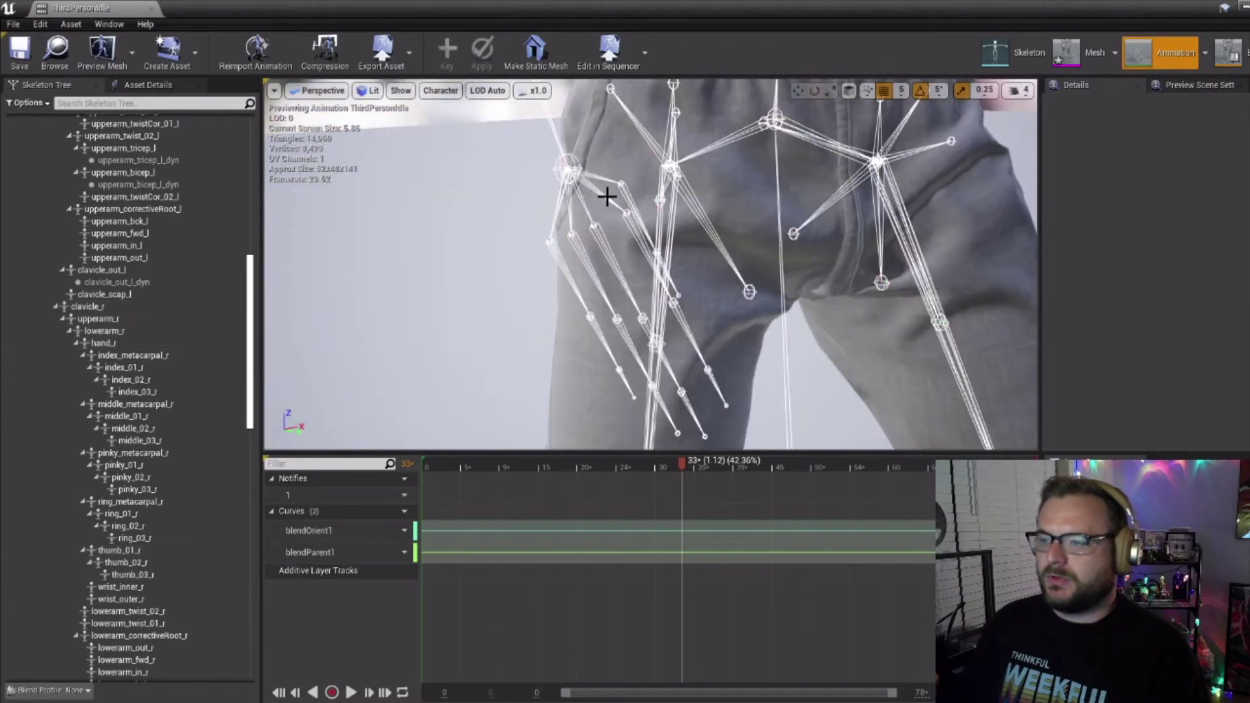
pyautogui.click(603, 197)
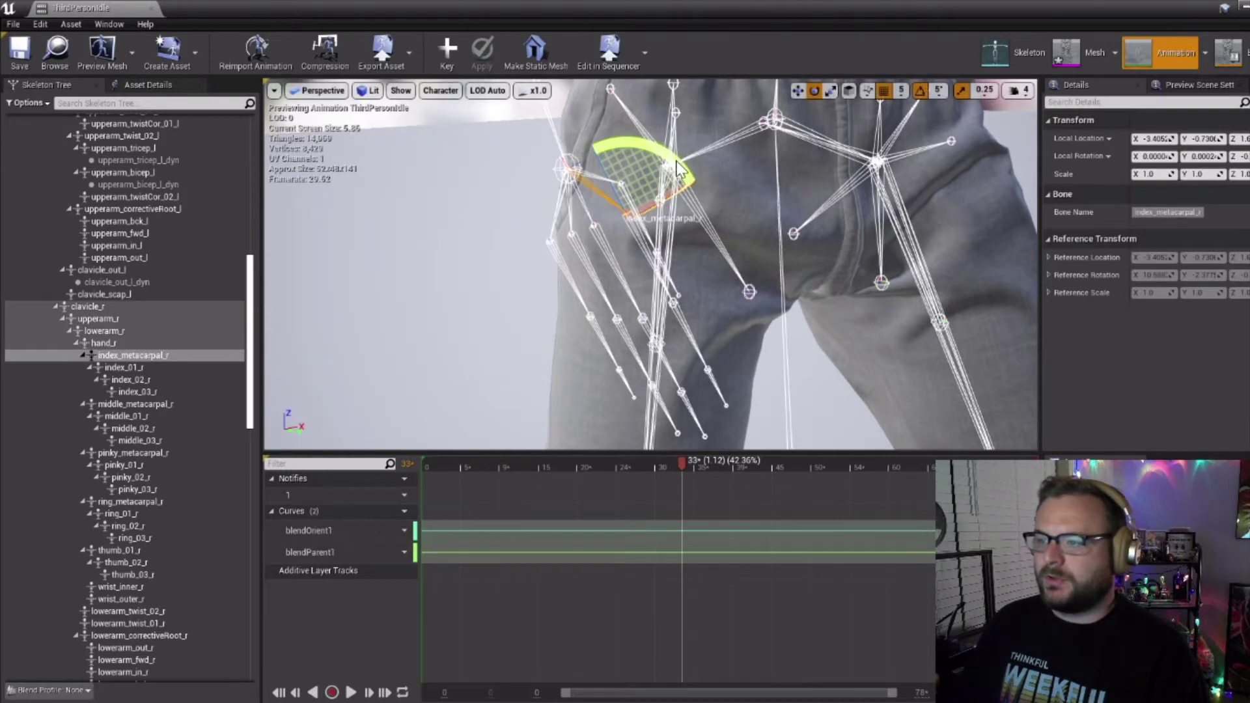
pyautogui.moveTo(677, 168); pyautogui.dragTo(708, 232)
pyautogui.click(643, 236)
pyautogui.moveTo(633, 222); pyautogui.dragTo(606, 196)
# - Re-pose the right thumb by rotating thumb_01_r to -10 degrees and thumb_02_r to 10 degrees about local Y
pyautogui.click(610, 187)
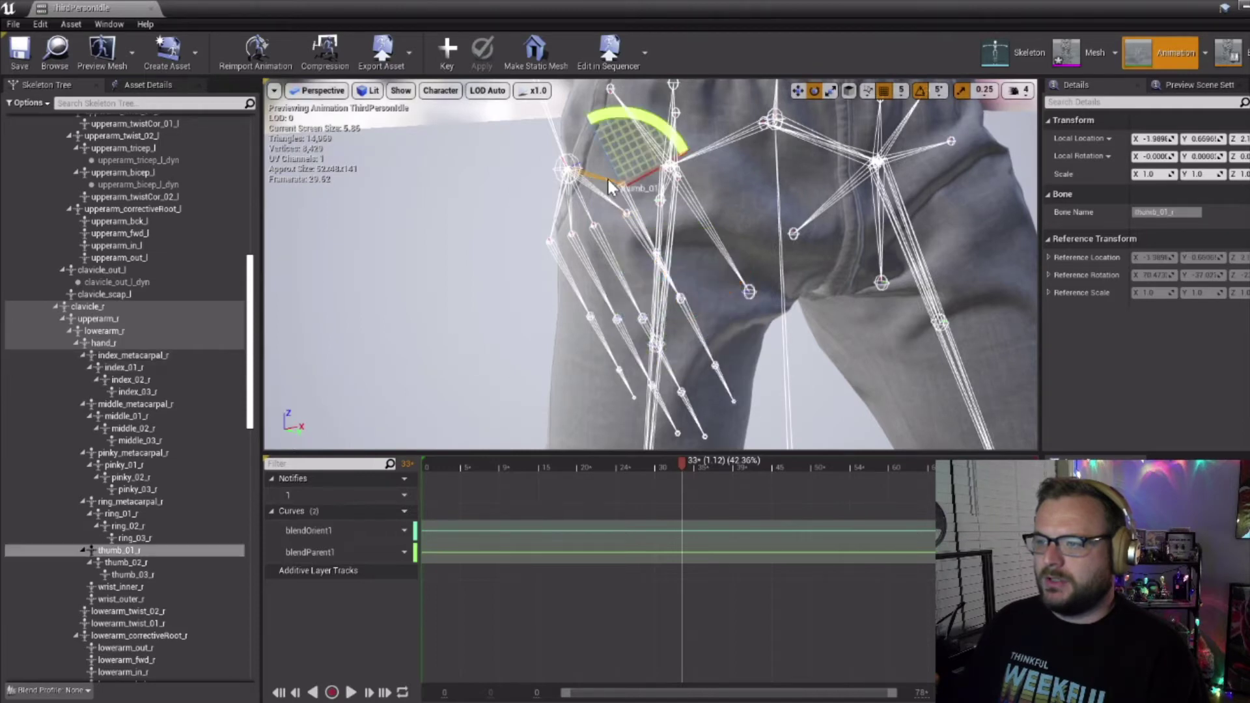
pyautogui.moveTo(659, 129); pyautogui.dragTo(645, 196)
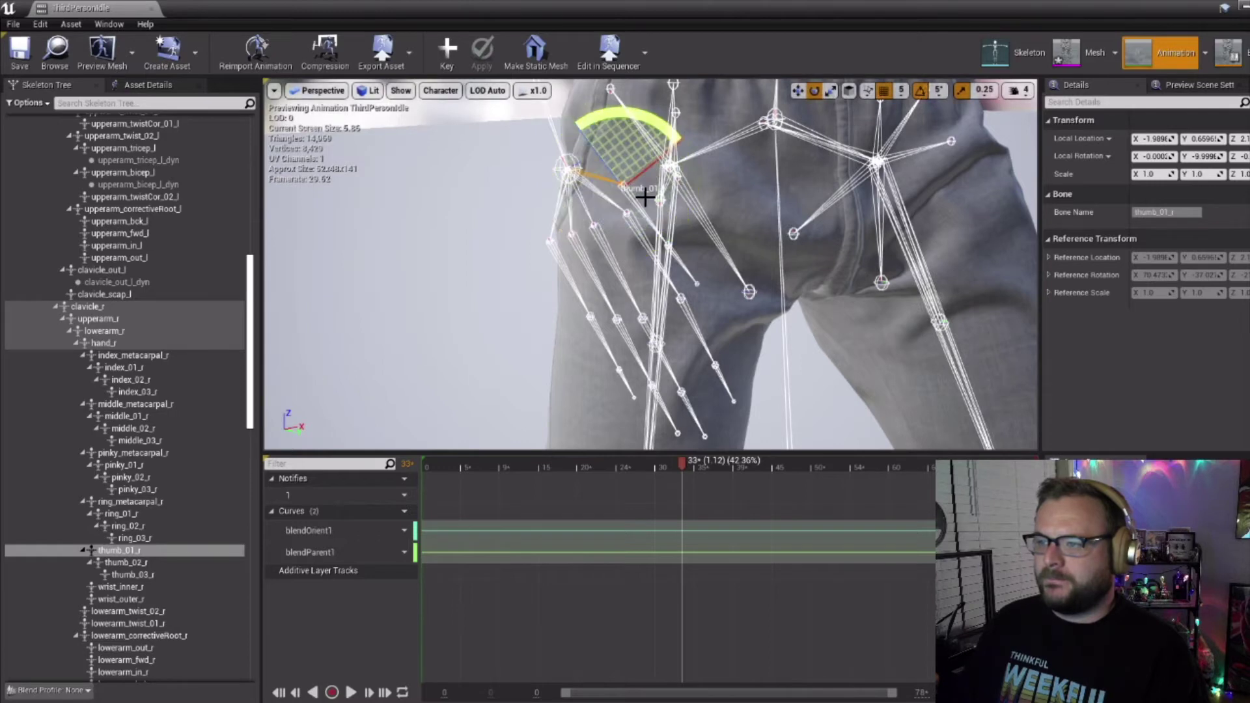
pyautogui.click(635, 200)
pyautogui.click(634, 204)
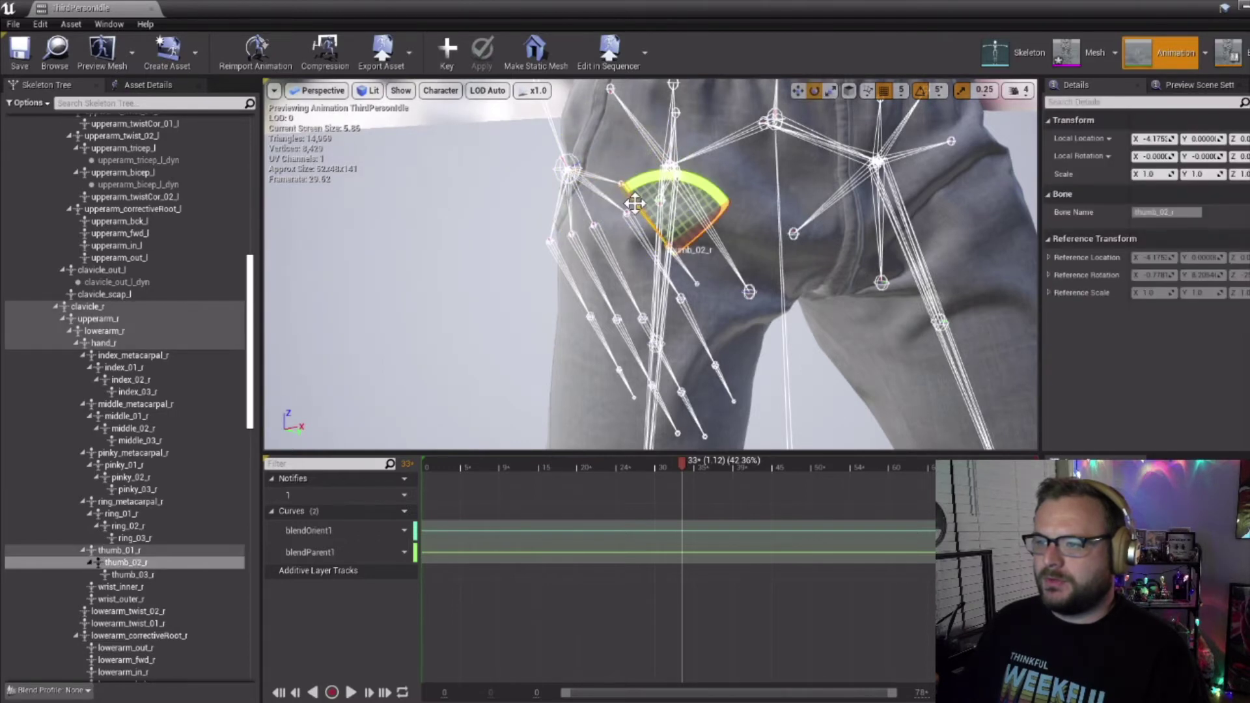
pyautogui.moveTo(687, 191)
pyautogui.mouseDown()
pyautogui.moveTo(680, 215)
pyautogui.moveTo(666, 186)
pyautogui.mouseUp()
pyautogui.scroll(-1, 573, 207)
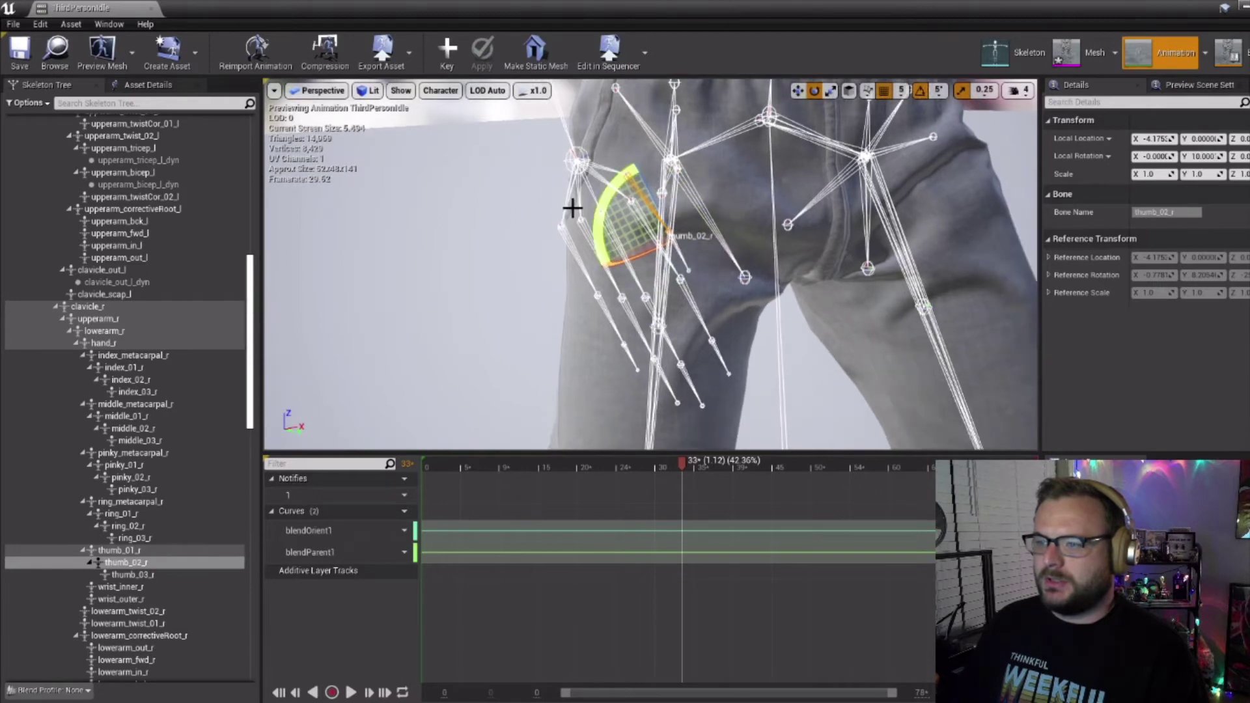
# - Adjust the right ring finger's spread by rotating ring_metacarpal_r slightly and ring_01_r to -5 degrees about local Y
pyautogui.click(586, 215)
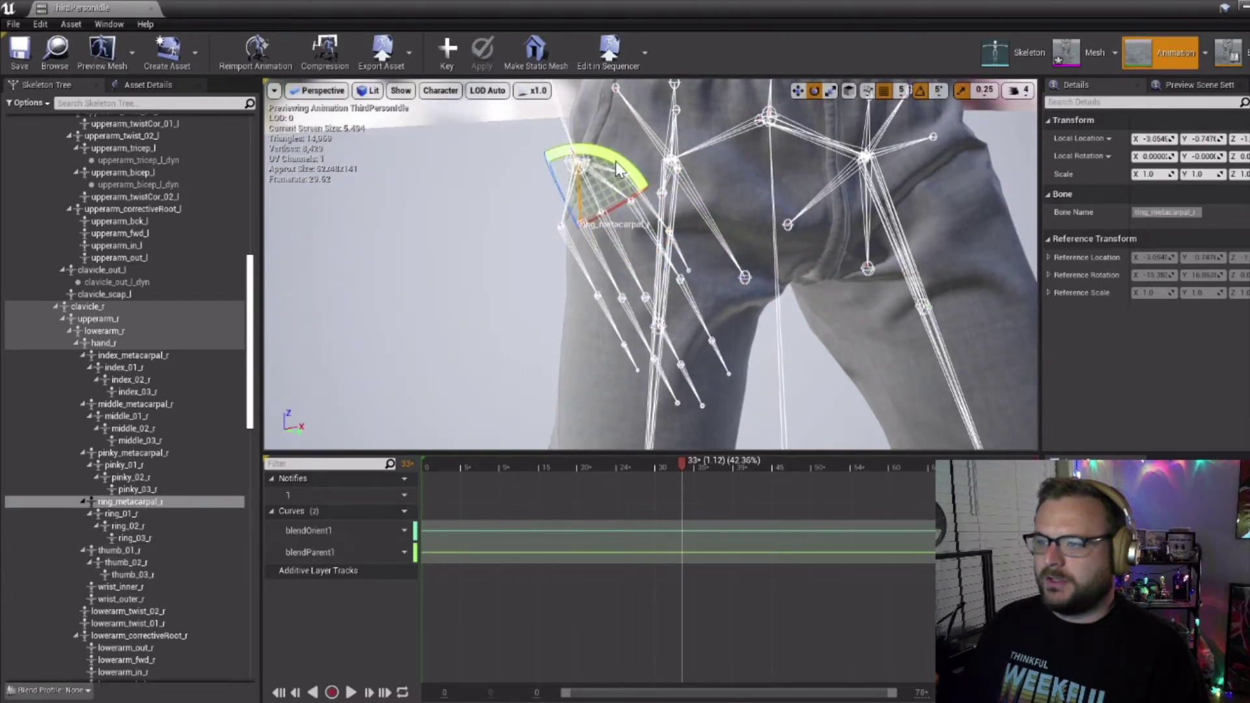
pyautogui.moveTo(619, 171); pyautogui.dragTo(605, 161)
pyautogui.moveTo(582, 248); pyautogui.dragTo(592, 242)
pyautogui.click(591, 242)
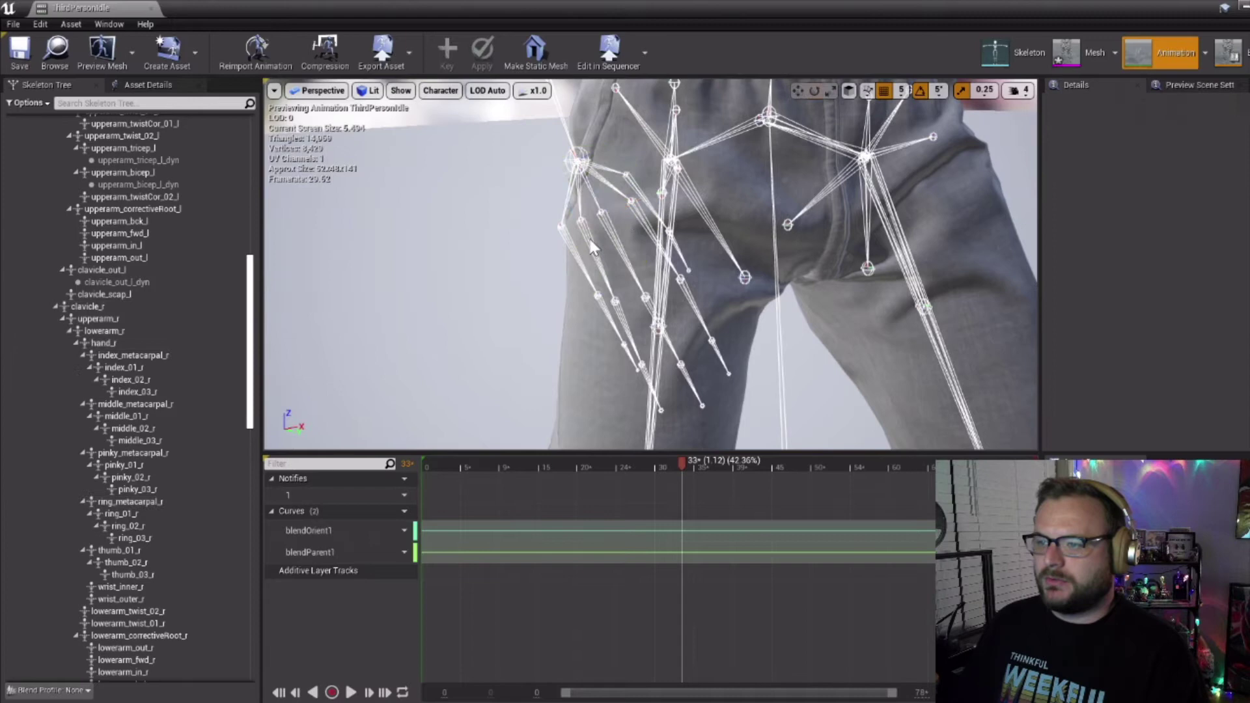
pyautogui.click(595, 255)
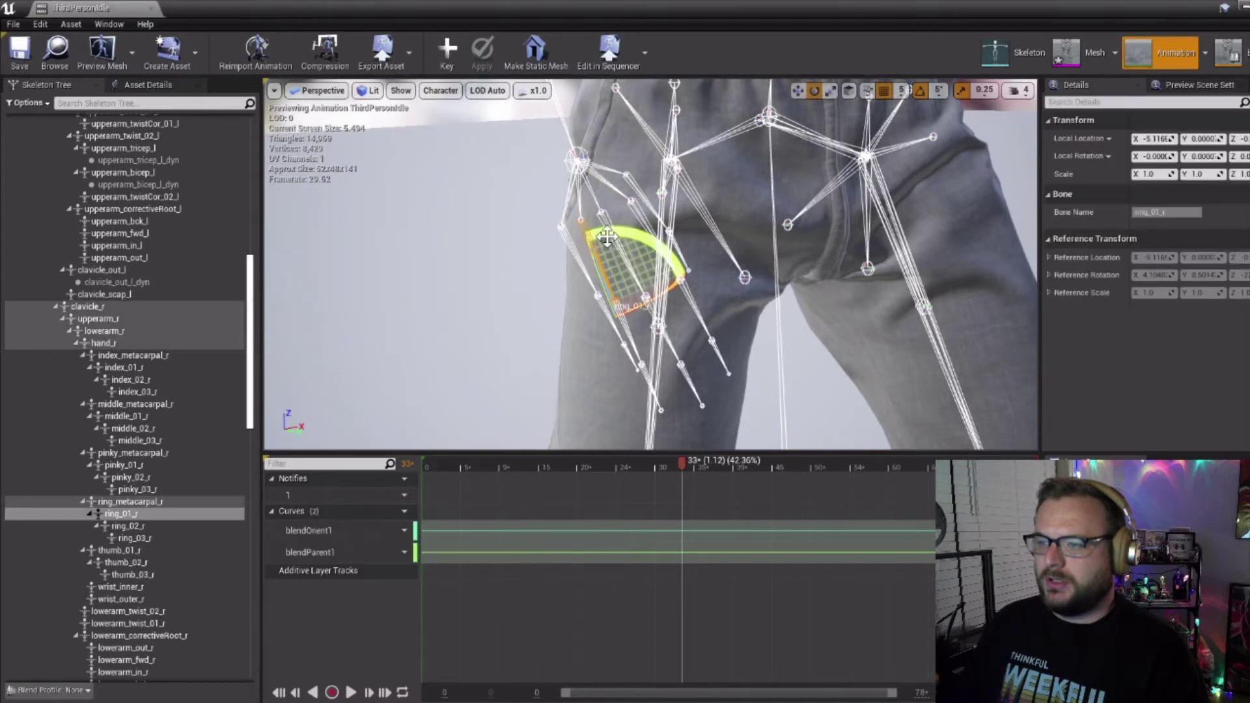
pyautogui.moveTo(610, 236); pyautogui.dragTo(614, 236)
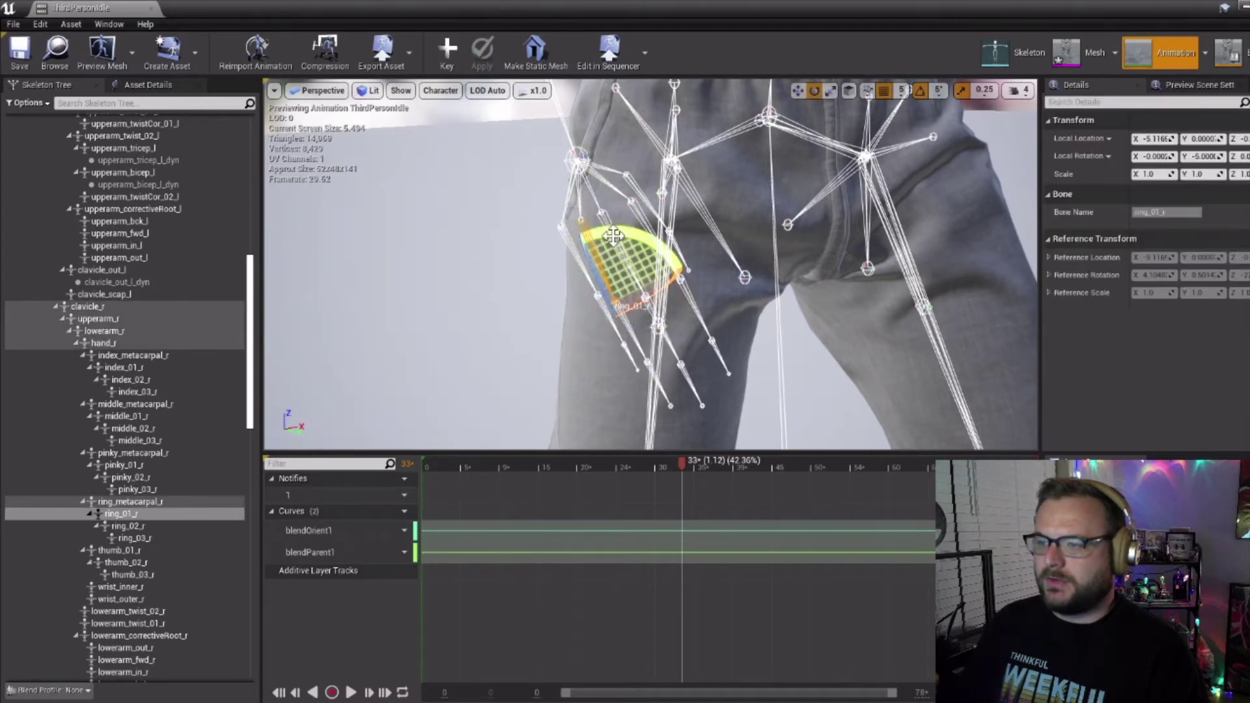
# - Adjust the right pinky's spread by rotating pinky_metacarpal_r and setting pinky_01_r to -10 degrees about local Y
pyautogui.click(568, 205)
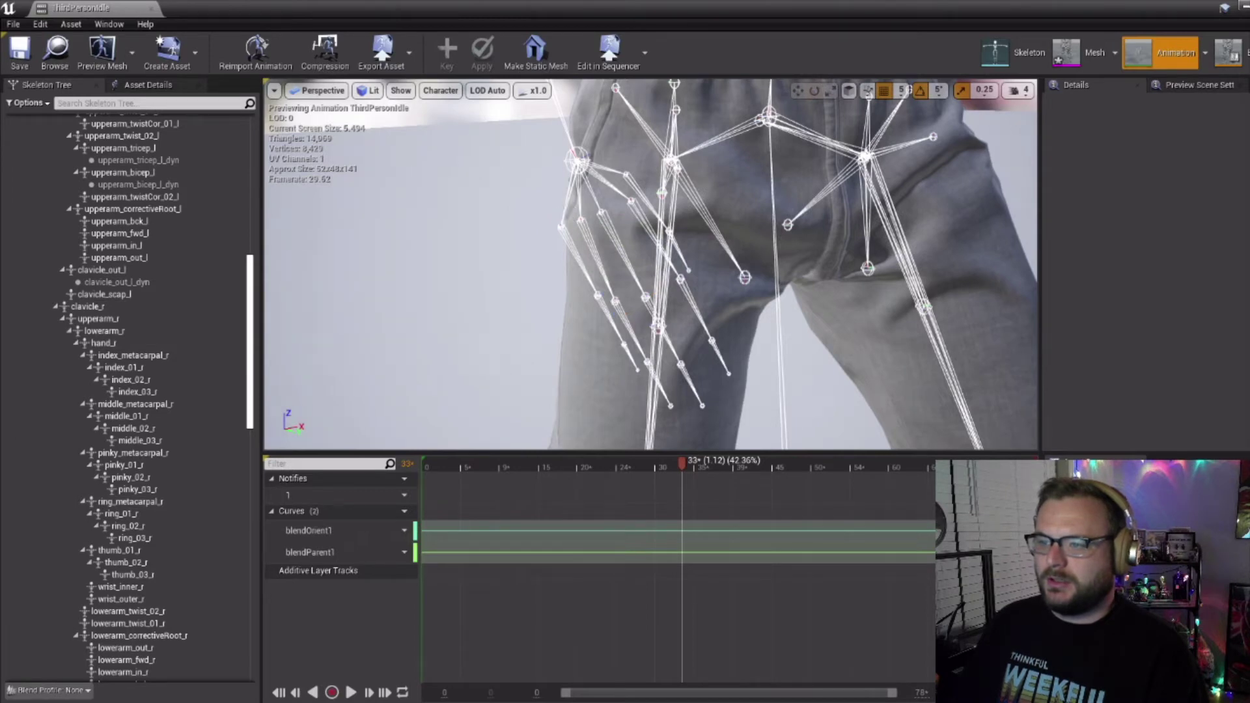
pyautogui.moveTo(572, 209); pyautogui.dragTo(568, 209, button='right')
pyautogui.click(588, 171)
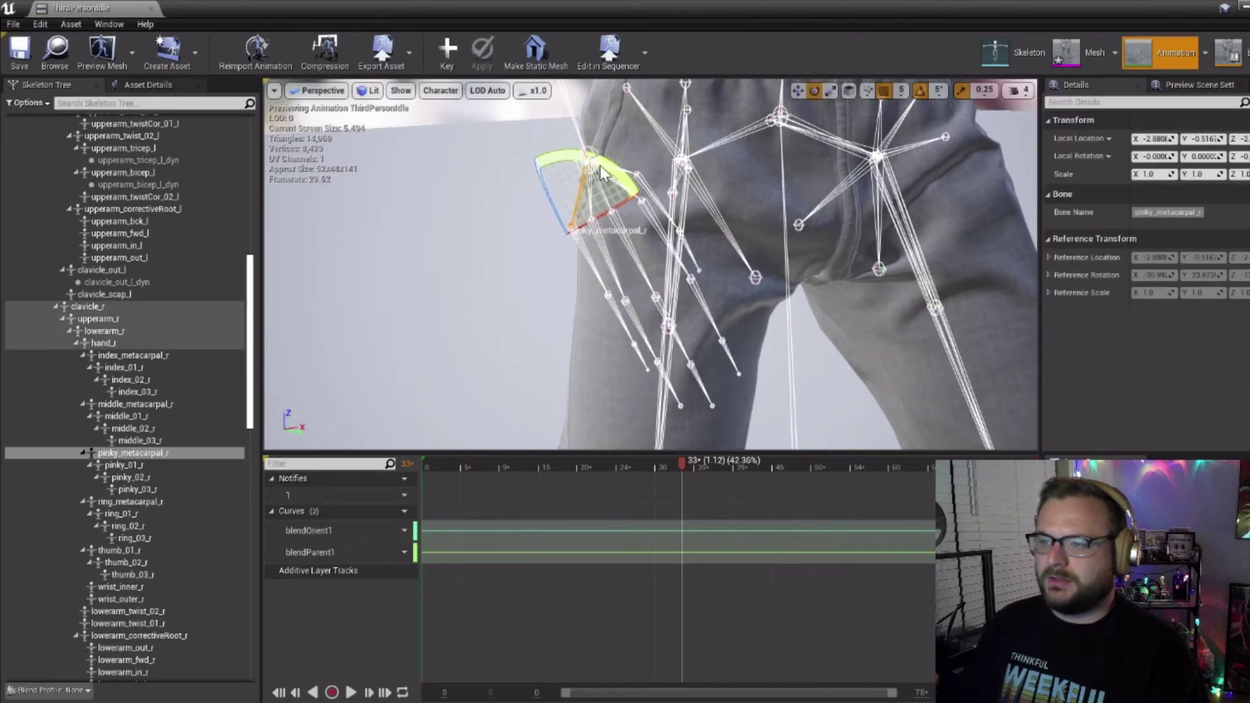
pyautogui.moveTo(565, 156); pyautogui.dragTo(563, 168)
pyautogui.click(578, 248)
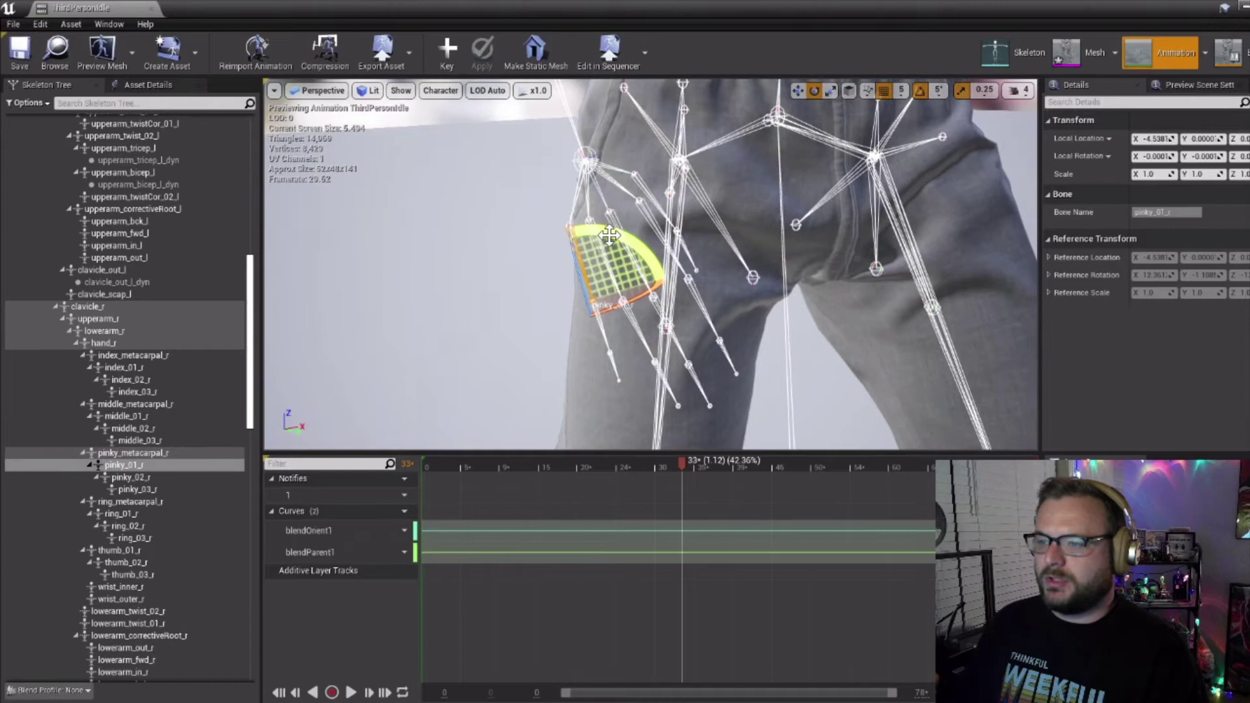
pyautogui.moveTo(612, 234); pyautogui.dragTo(611, 227)
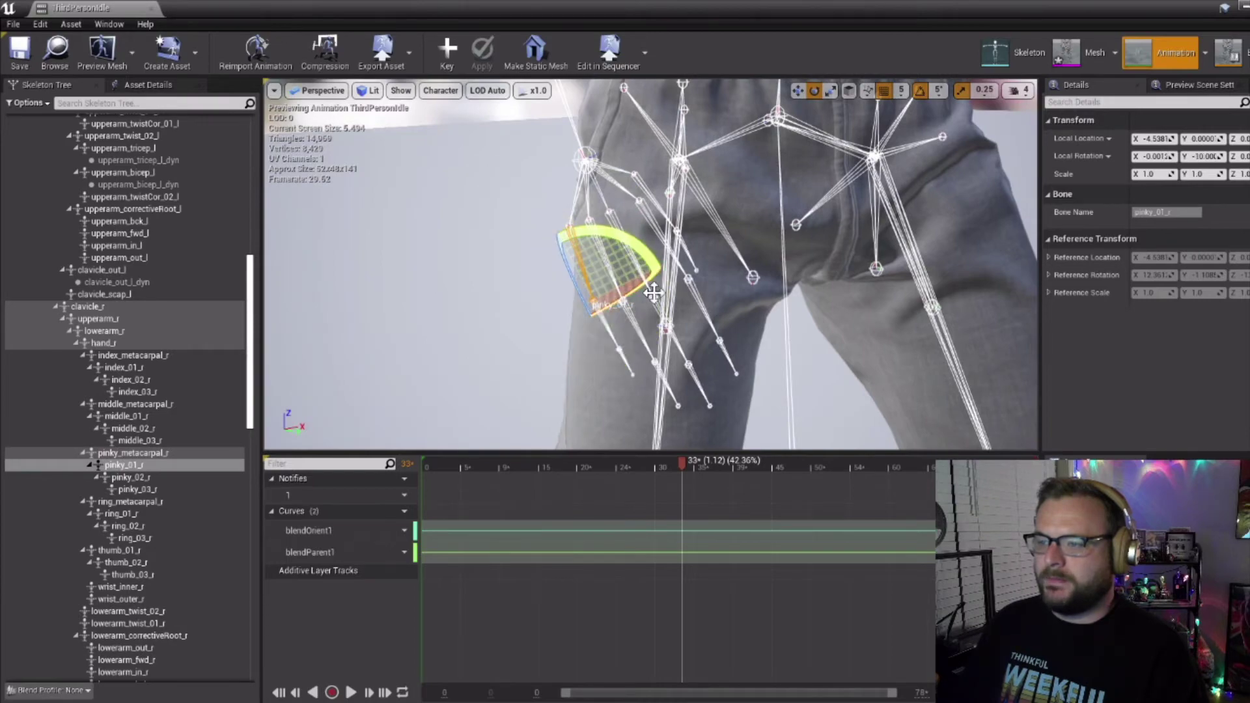
# - Curl the right pinky slightly by rotating pinky_01_r and pinky_02_r in 5-degree increments about their local Z axes
pyautogui.press('w')
pyautogui.moveTo(610, 227)
pyautogui.mouseDown(button='right')
pyautogui.moveTo(596, 212)
pyautogui.moveTo(586, 225)
pyautogui.moveTo(641, 218)
pyautogui.moveTo(580, 221)
pyautogui.moveTo(596, 225)
pyautogui.mouseUp(button='right')
pyautogui.press('s')
pyautogui.press('w')
pyautogui.press('s')
pyautogui.press('w')
pyautogui.press('s')
pyautogui.moveTo(521, 230); pyautogui.dragTo(781, 339, button='right')
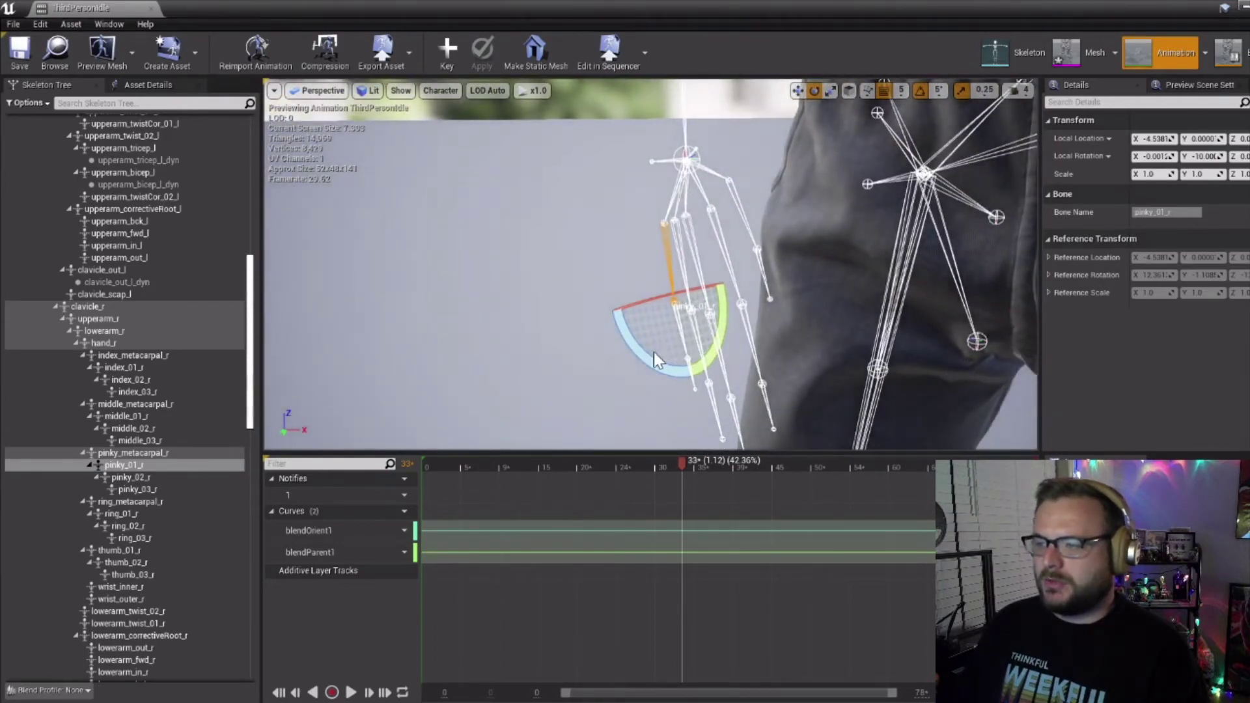
pyautogui.moveTo(657, 360)
pyautogui.mouseDown()
pyautogui.moveTo(651, 350)
pyautogui.moveTo(680, 358)
pyautogui.moveTo(643, 341)
pyautogui.mouseUp()
pyautogui.click(684, 334)
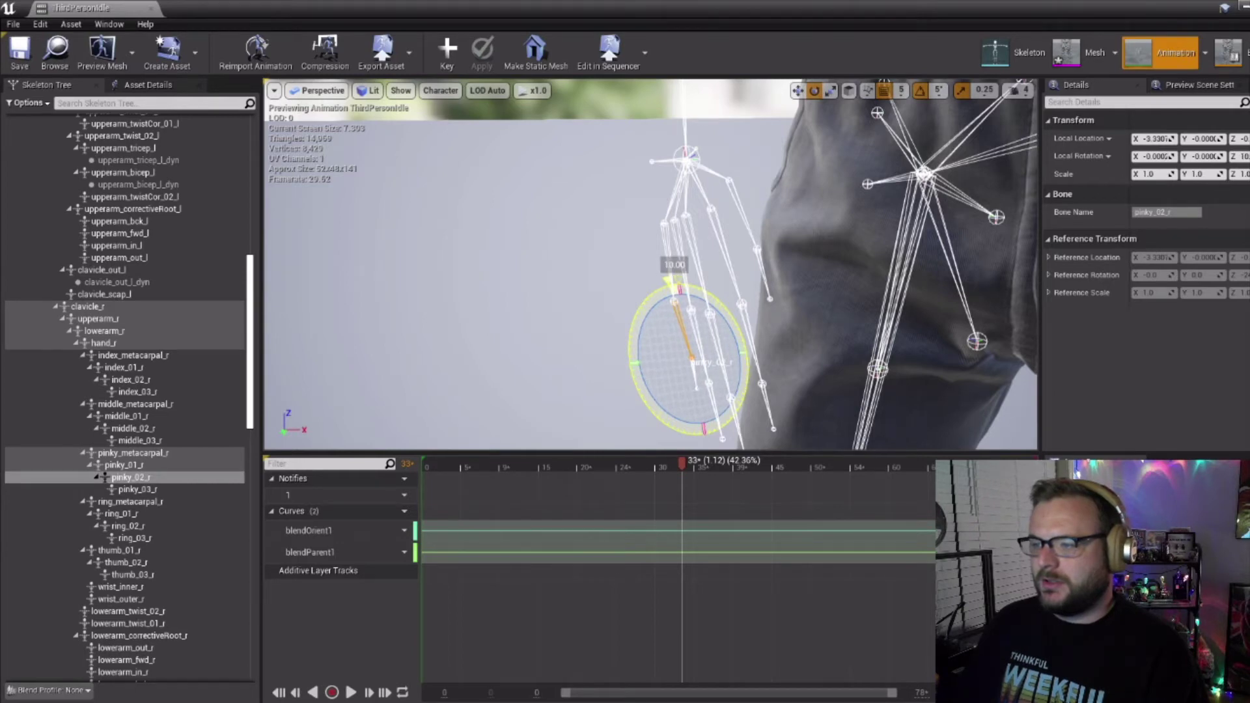
pyautogui.moveTo(643, 342); pyautogui.dragTo(641, 335)
pyautogui.moveTo(586, 312); pyautogui.dragTo(589, 358)
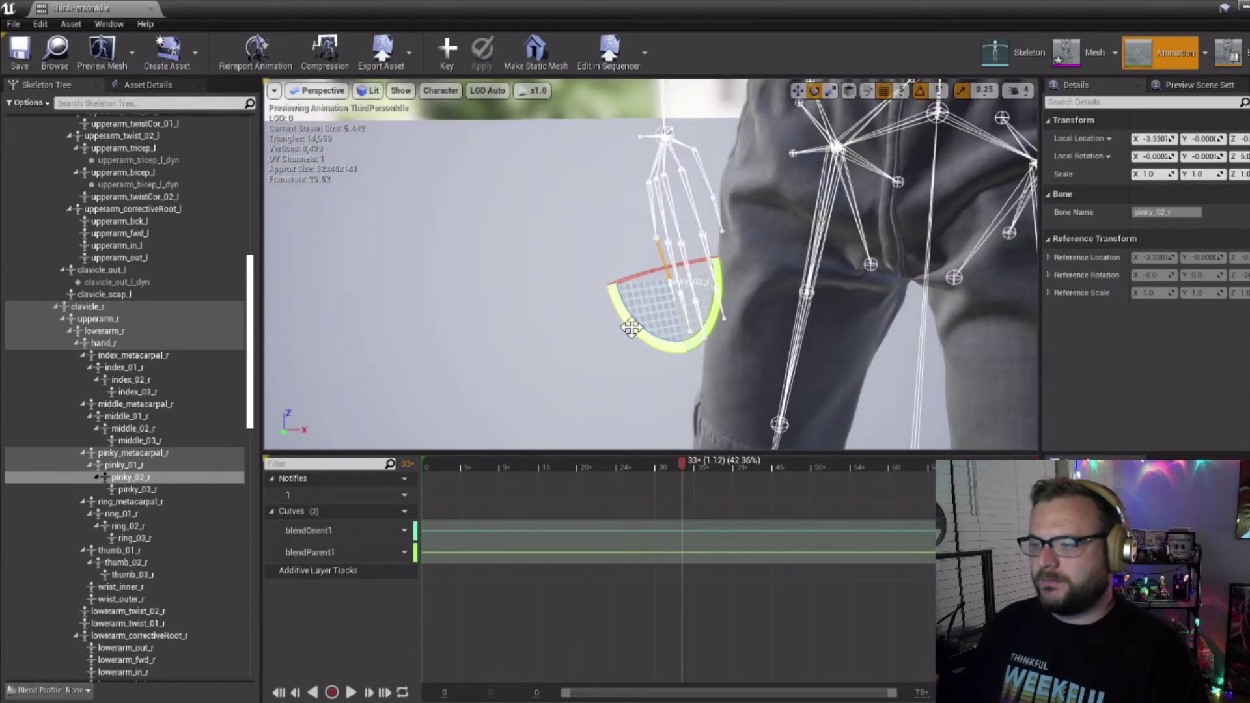
pyautogui.moveTo(636, 325); pyautogui.dragTo(636, 319)
# - Curl the right ring and middle fingers slightly by rotating ring_01_r, ring_02_r, middle_01_r and middle_02_r about local Z
pyautogui.click(663, 223)
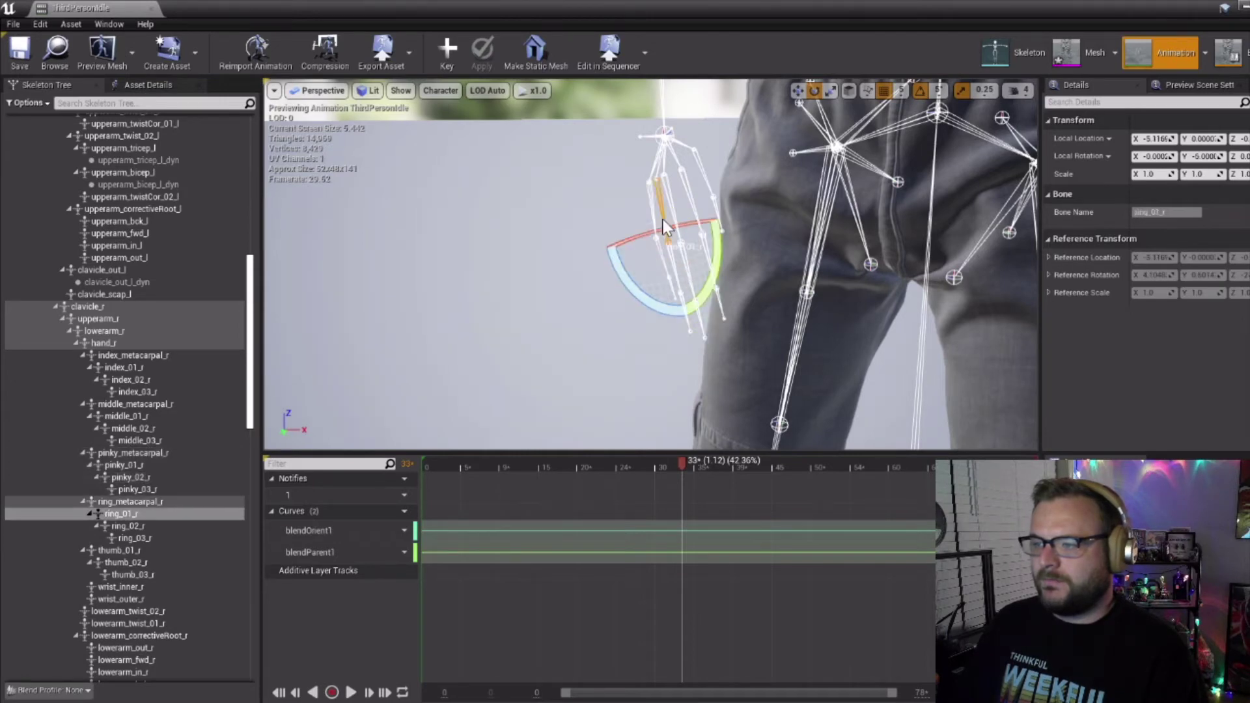
pyautogui.moveTo(635, 287); pyautogui.dragTo(677, 281)
pyautogui.click(679, 279)
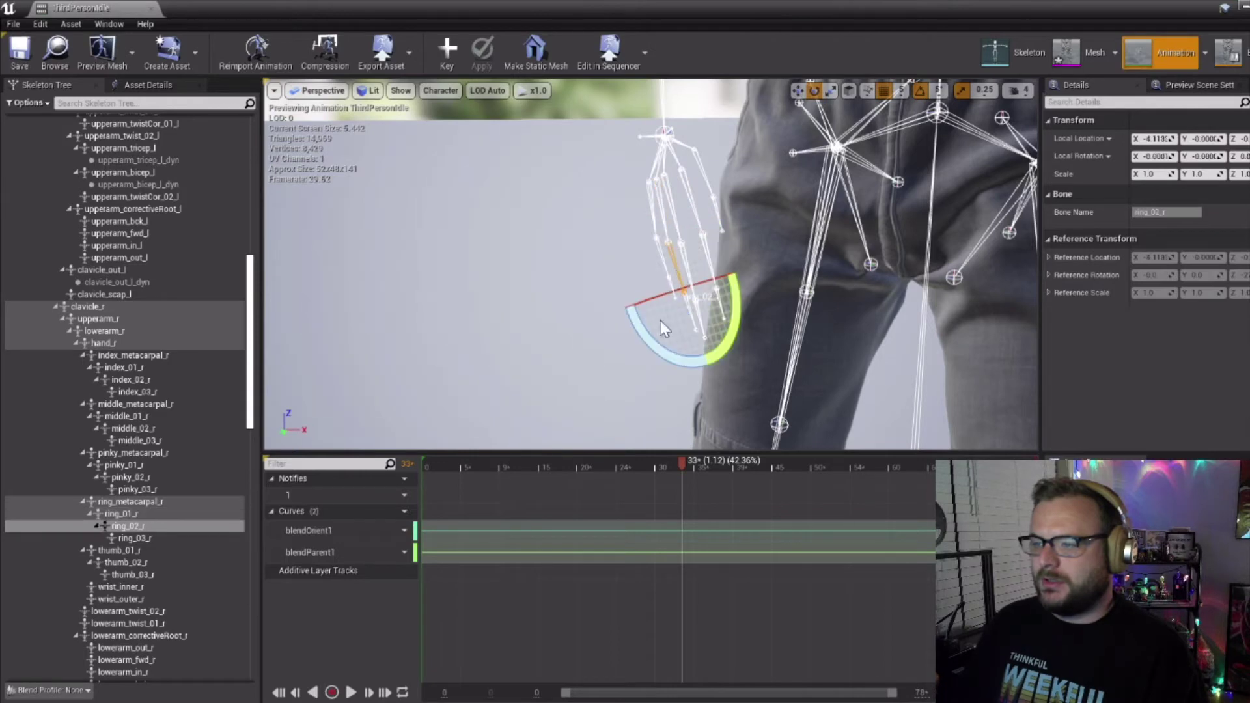
pyautogui.moveTo(653, 340); pyautogui.dragTo(703, 245)
pyautogui.click(677, 222)
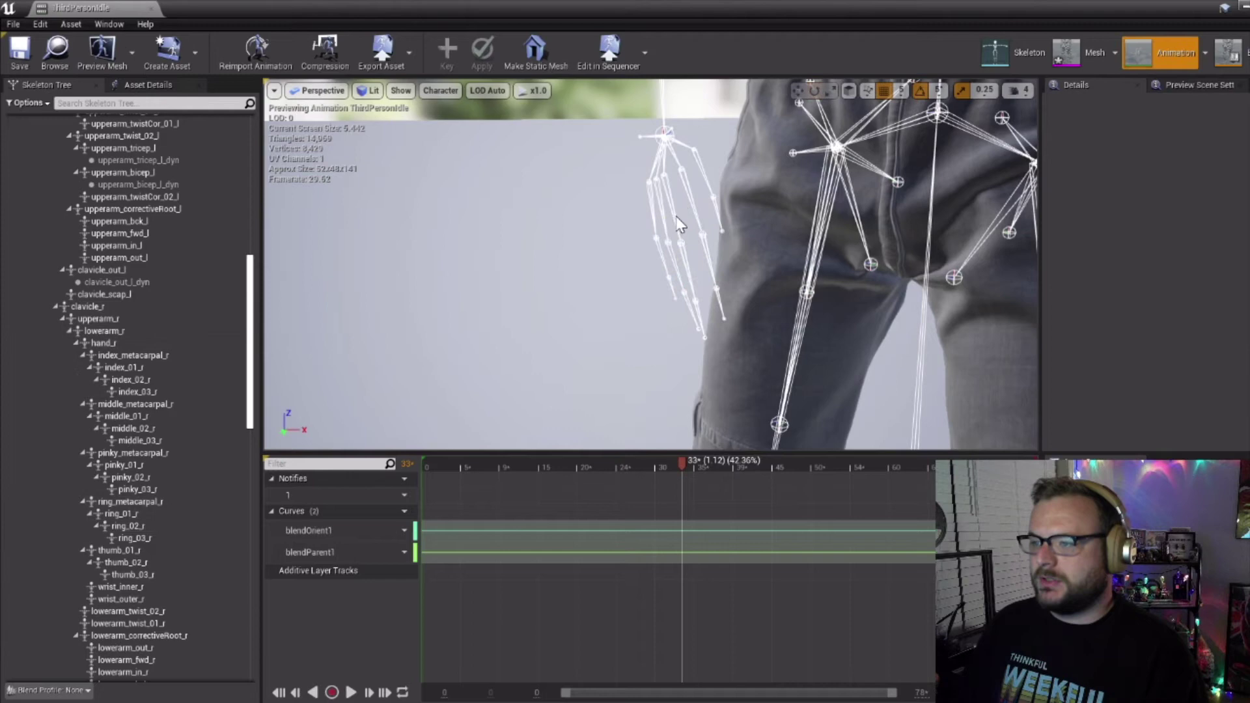
pyautogui.moveTo(660, 292); pyautogui.dragTo(694, 287)
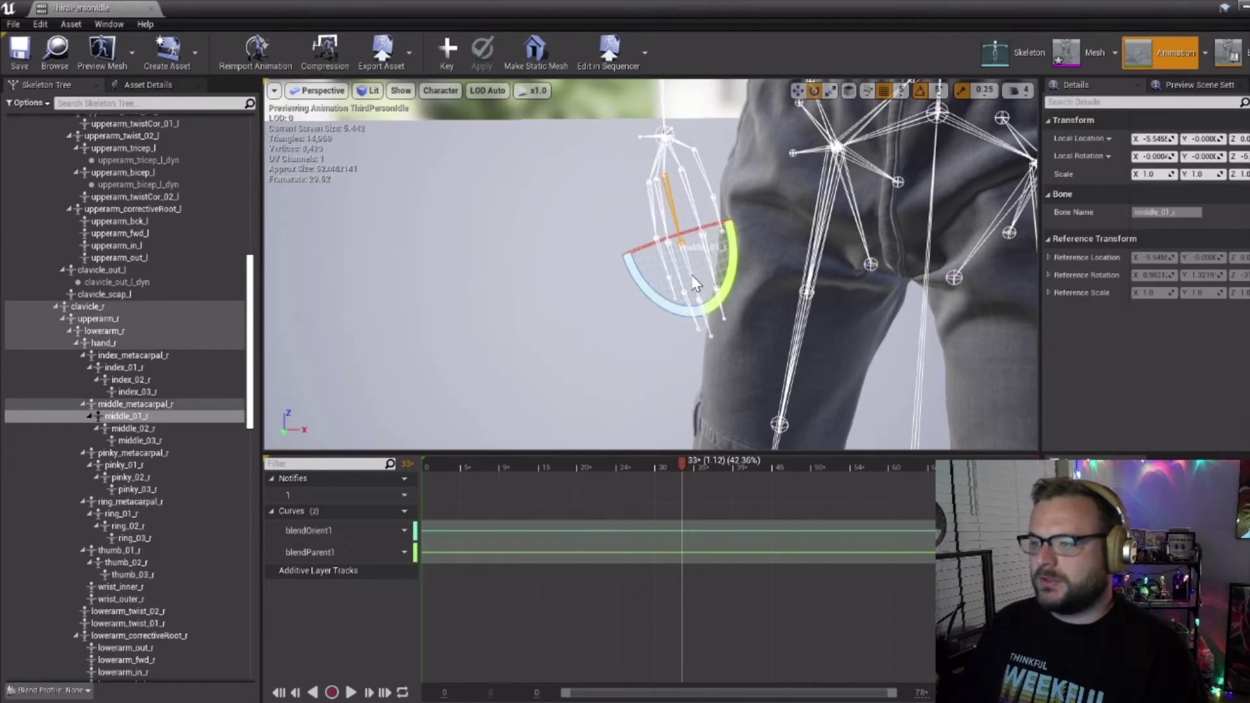
pyautogui.click(695, 285)
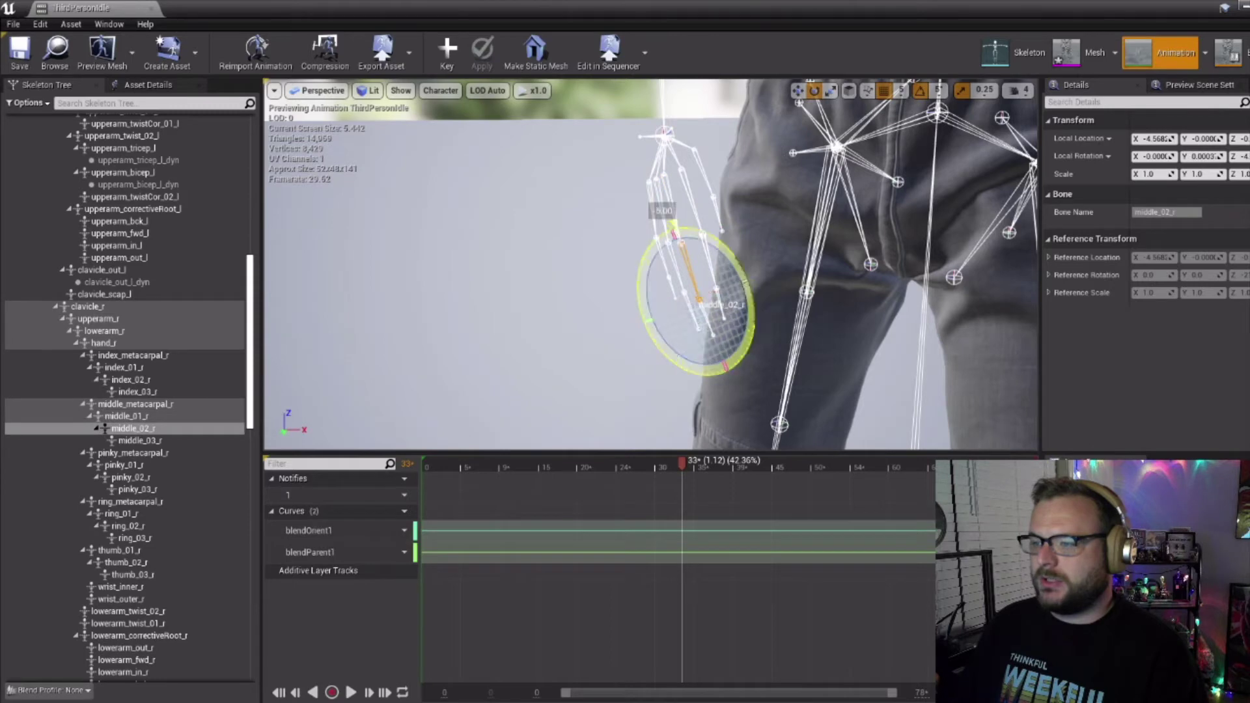
# - Curl the right index finger at index_01_r and index_02_r and bend the thumb at thumb_02_r about local Z
pyautogui.click(706, 285)
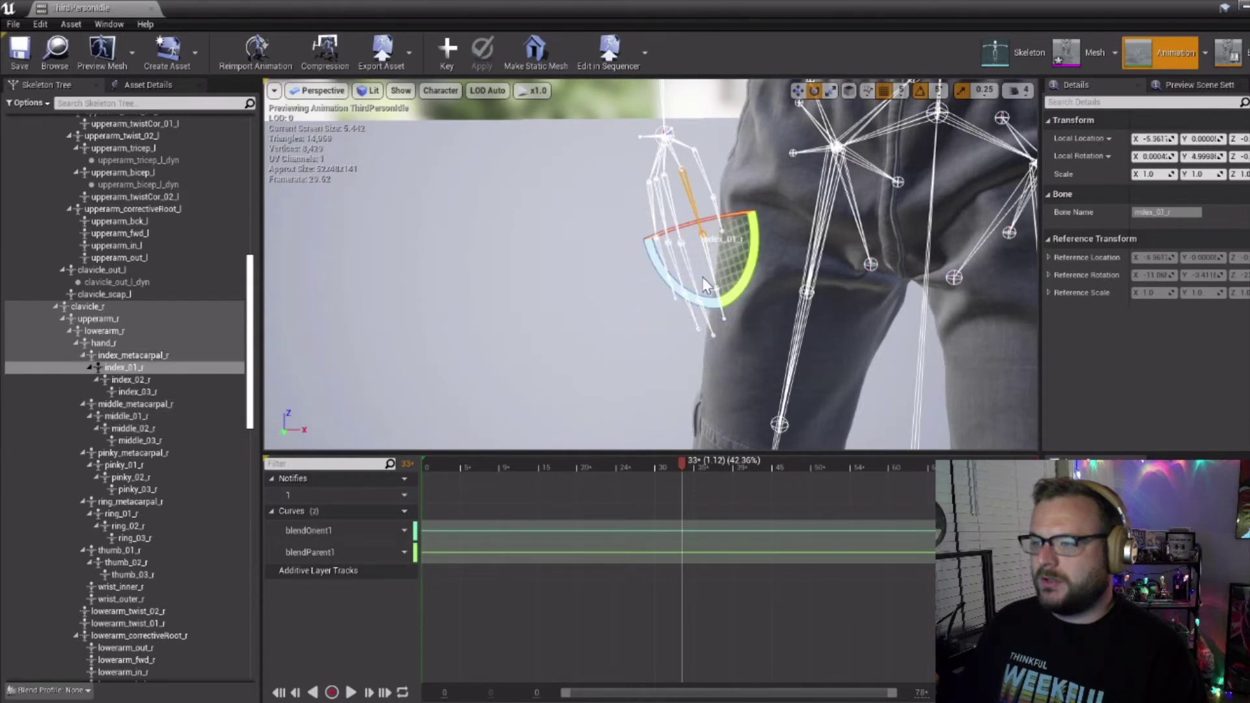
pyautogui.moveTo(693, 296); pyautogui.dragTo(709, 279)
pyautogui.click(717, 280)
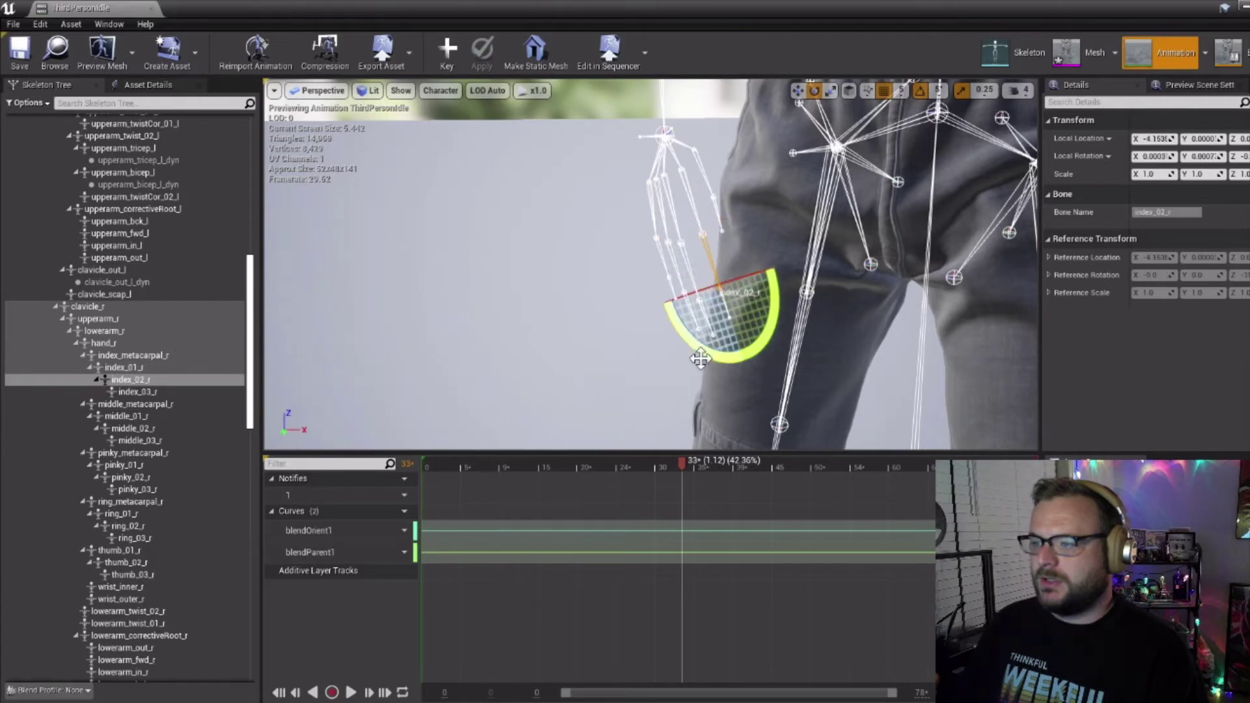
pyautogui.moveTo(704, 345); pyautogui.dragTo(705, 189)
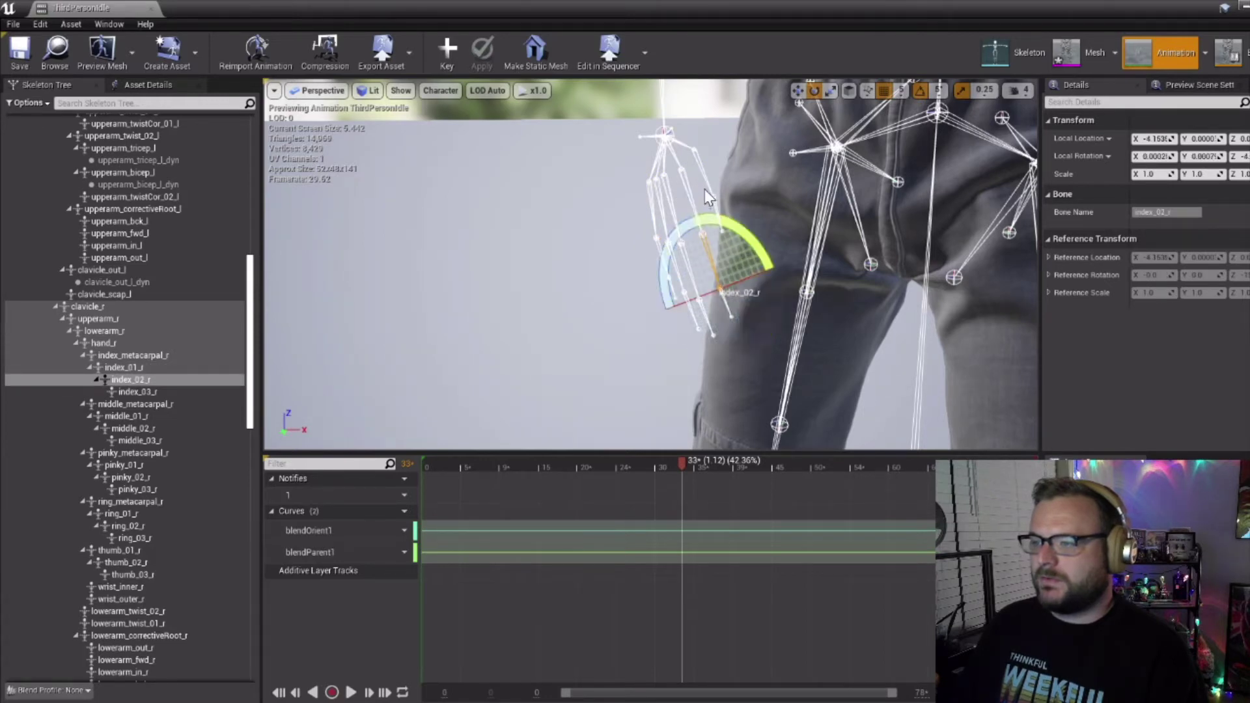
pyautogui.click(705, 225)
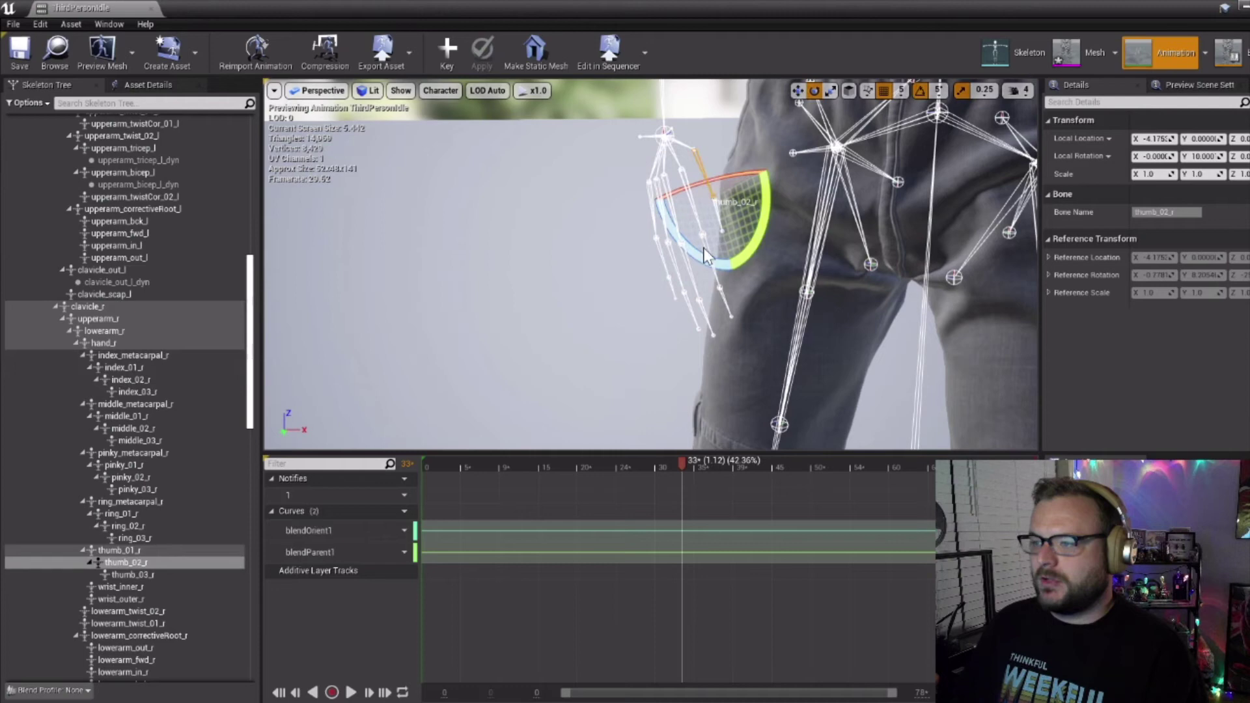
pyautogui.moveTo(707, 255)
pyautogui.mouseDown()
pyautogui.moveTo(703, 234)
pyautogui.moveTo(775, 260)
pyautogui.moveTo(716, 244)
pyautogui.mouseUp()
pyautogui.moveTo(618, 296)
pyautogui.mouseDown(button='right')
pyautogui.moveTo(635, 296)
pyautogui.moveTo(618, 297)
pyautogui.mouseUp(button='right')
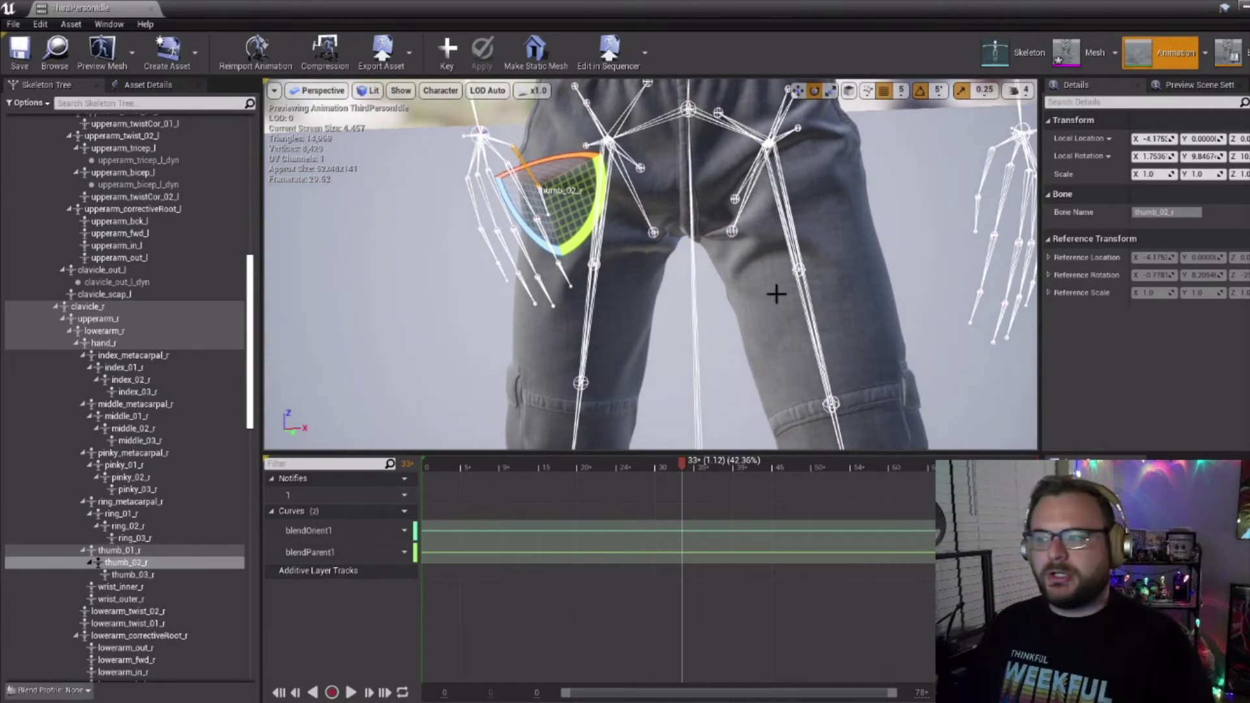
pyautogui.moveTo(818, 253); pyautogui.dragTo(818, 342)
pyautogui.moveTo(820, 259); pyautogui.dragTo(813, 309, button='right')
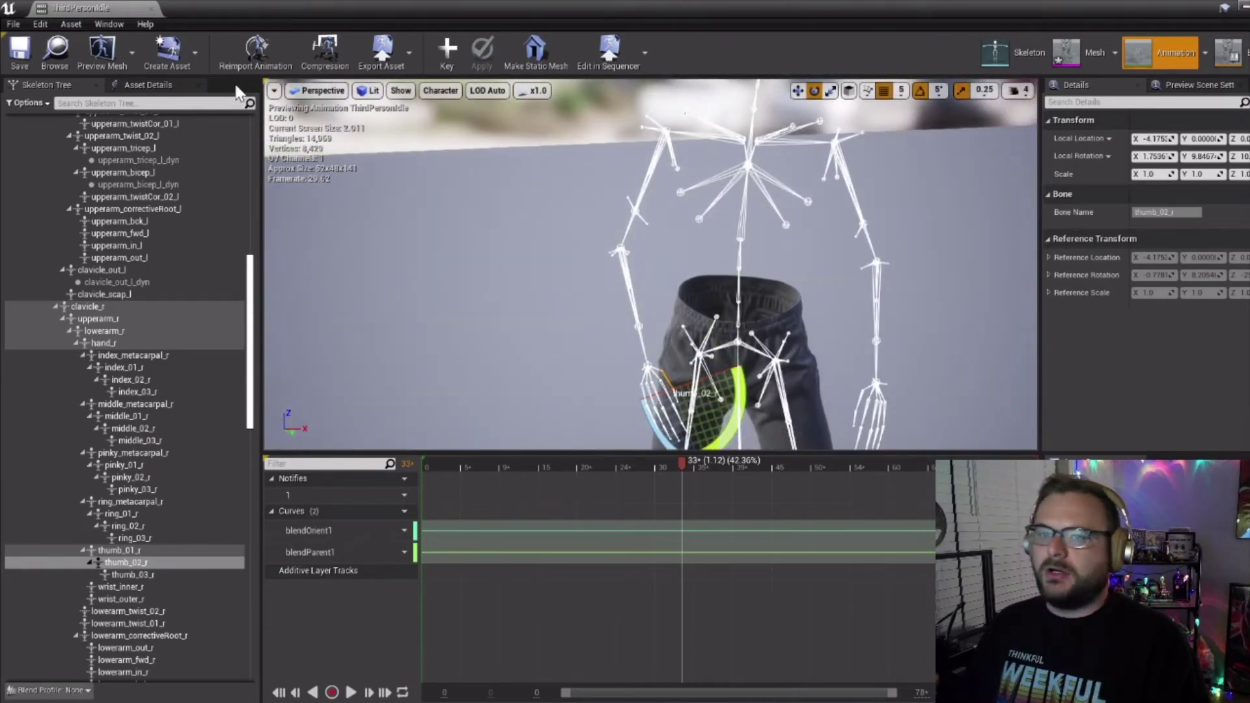
# - Start creating a new animation asset from the current pose and choose the MetaHumans/Zakari folder as its location
pyautogui.click(186, 49)
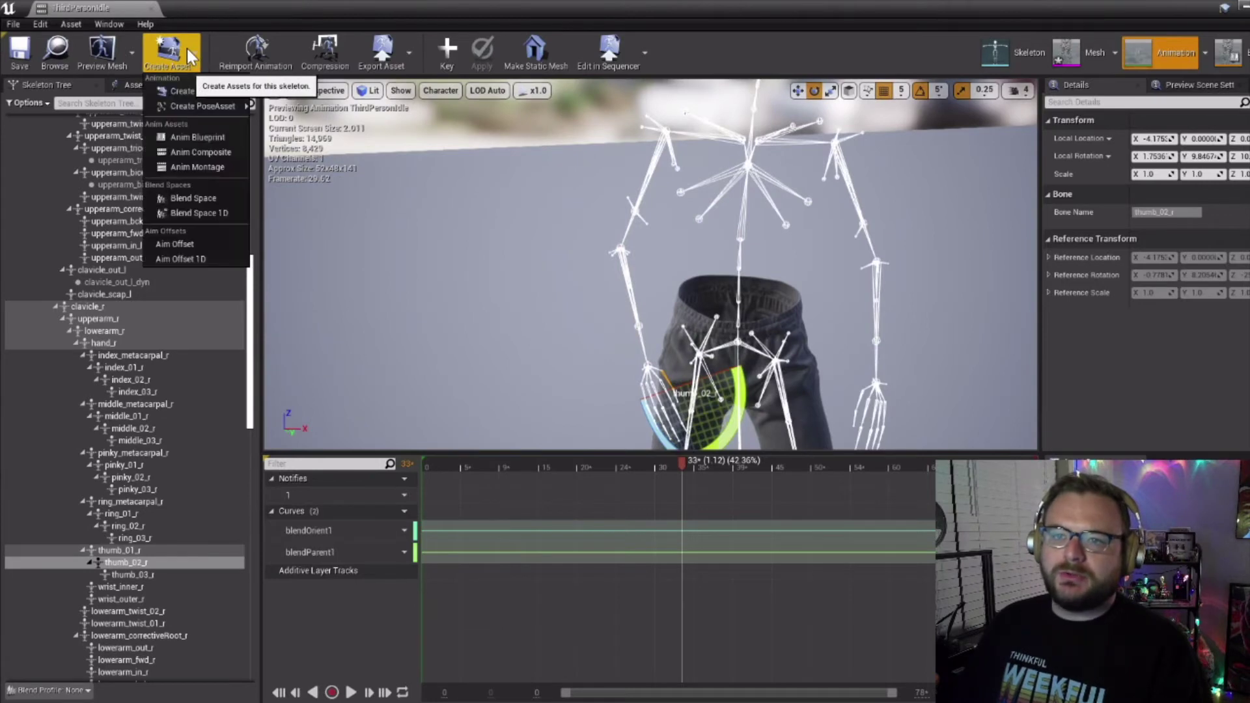
pyautogui.moveTo(193, 89)
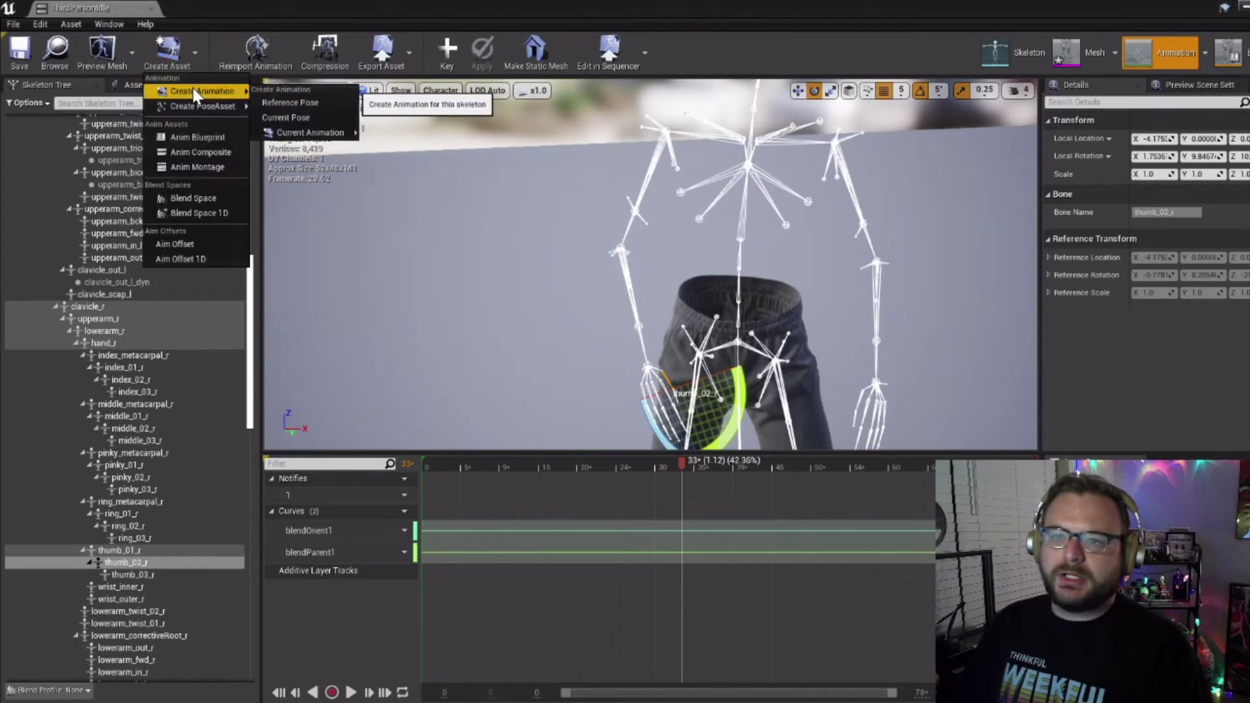
pyautogui.click(298, 119)
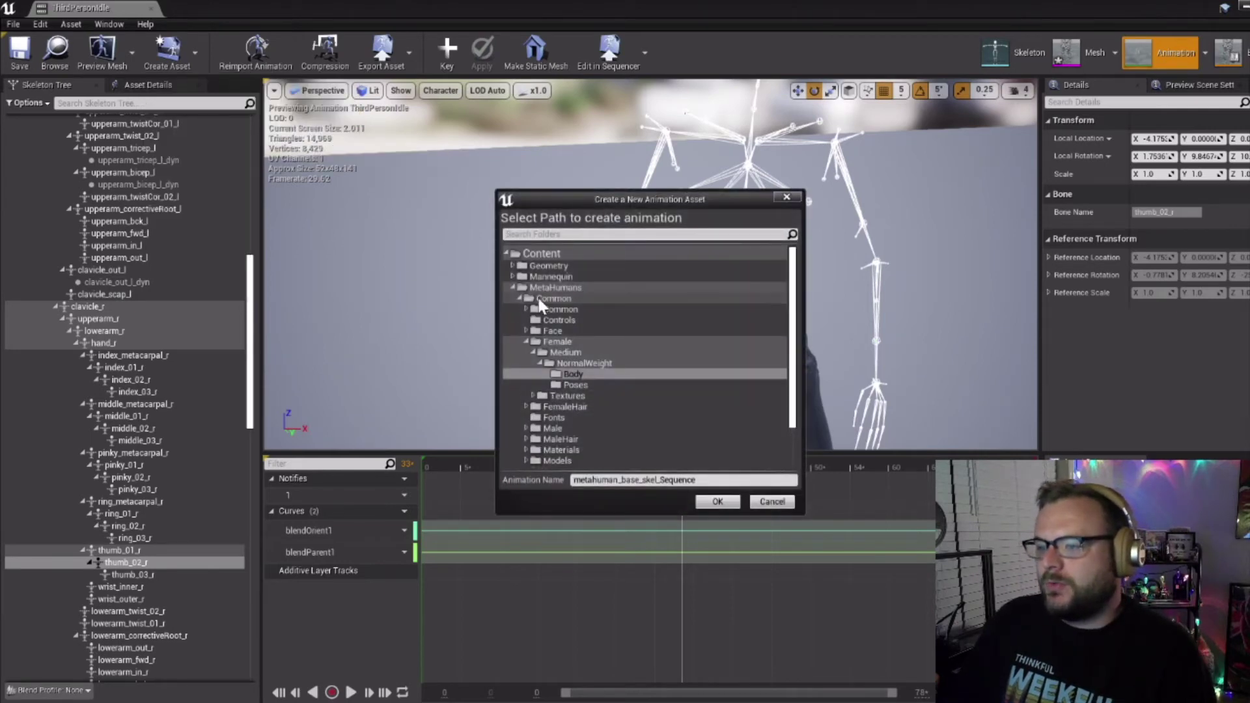
pyautogui.moveTo(558, 378); pyautogui.dragTo(542, 431)
pyautogui.click(535, 429)
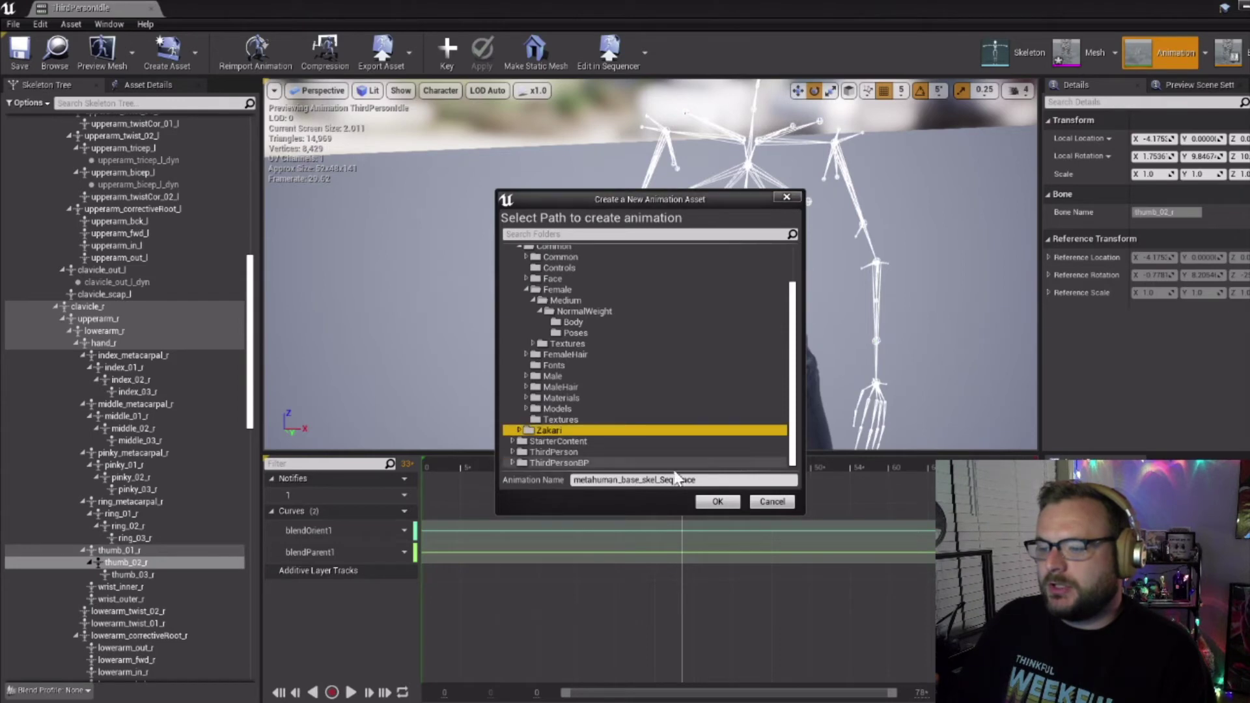
# - Name the new animation ThirdPersonIdle_New, create it in the Zakari folder and save it
pyautogui.moveTo(705, 481); pyautogui.dragTo(672, 481)
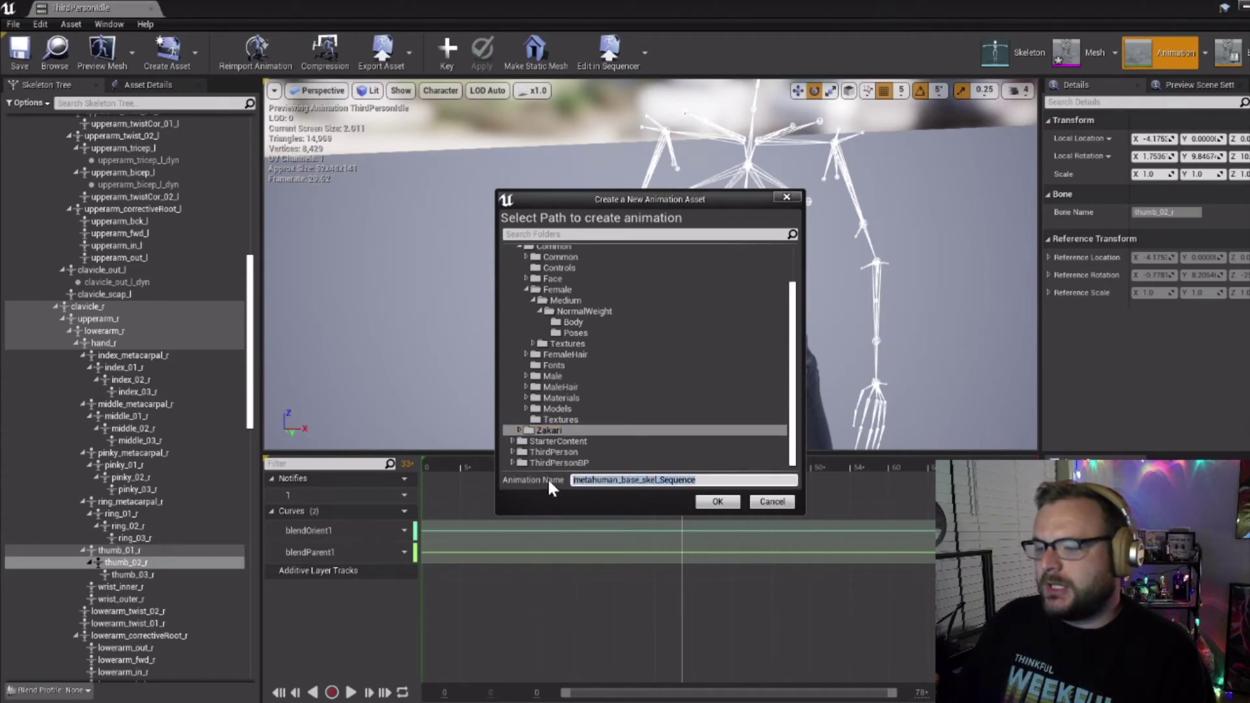
pyautogui.write('T')
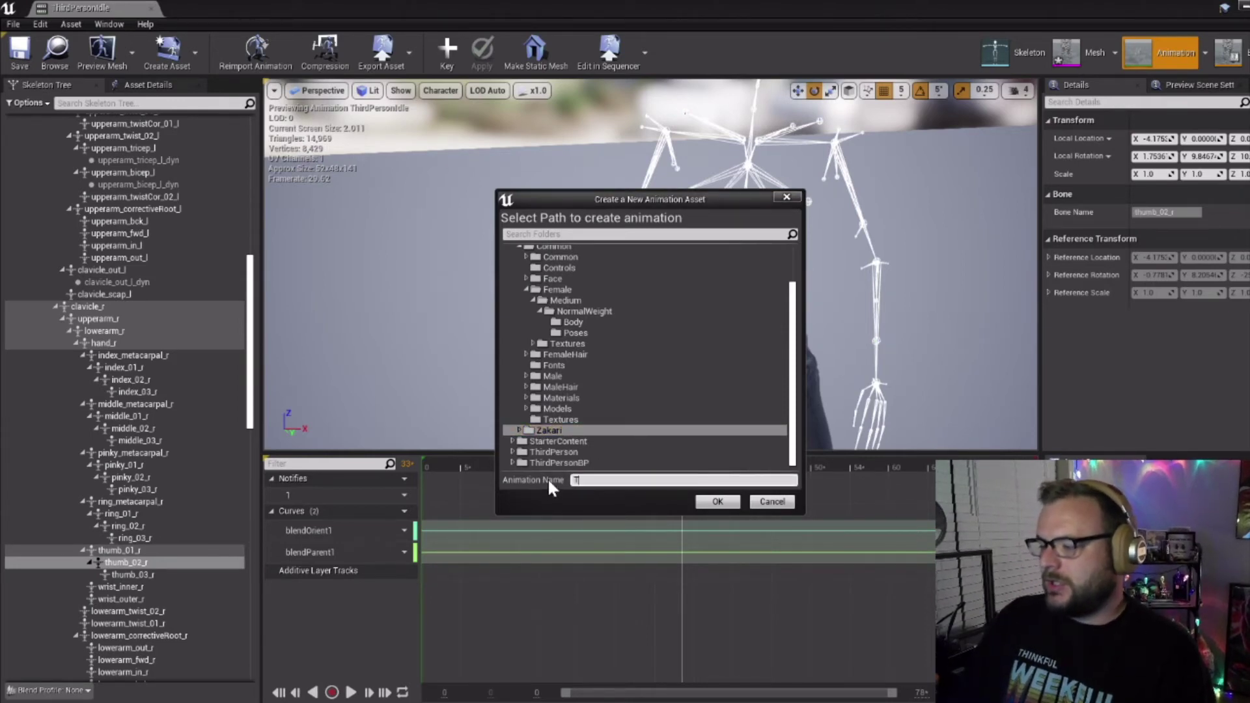
pyautogui.write('hirdPerson')
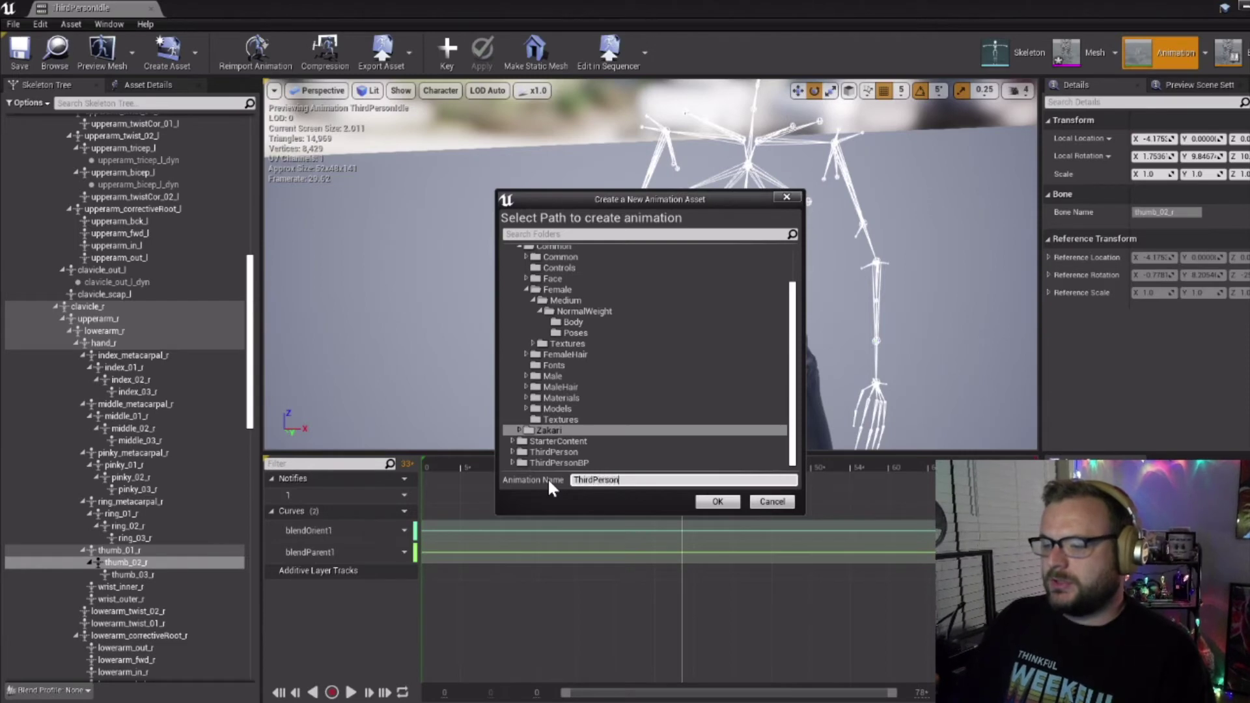
pyautogui.write('Idle')
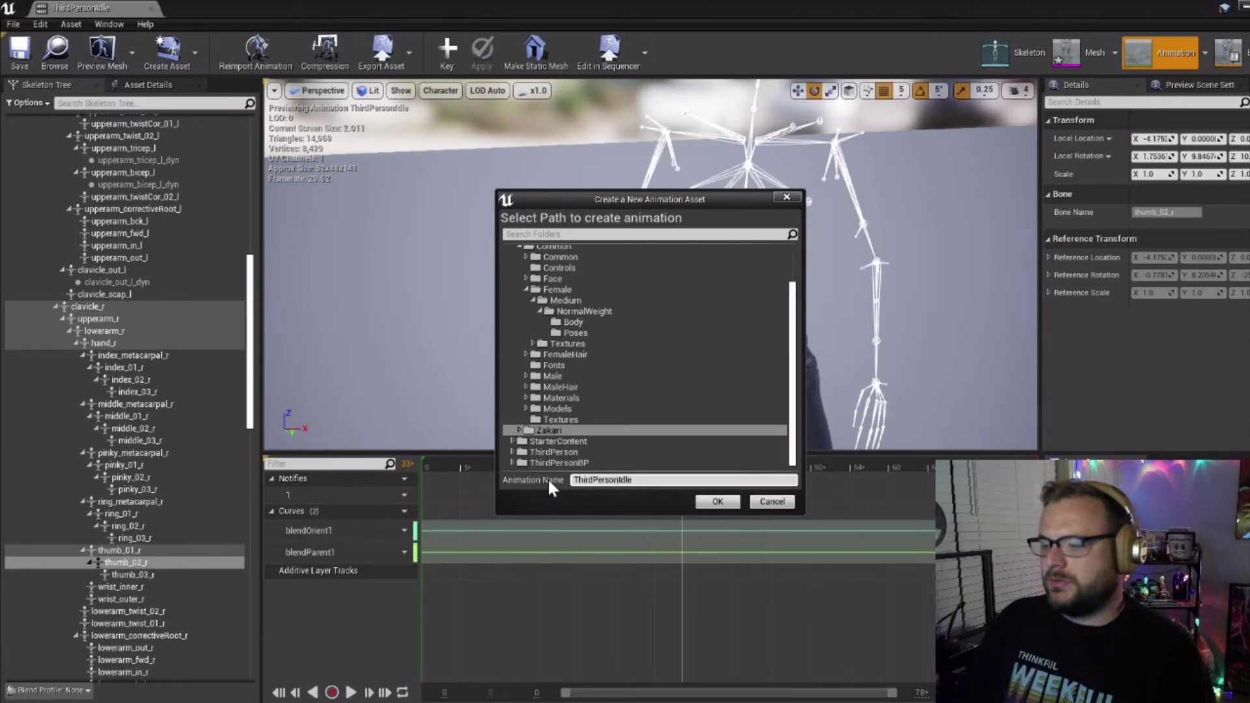
pyautogui.write('_Ne')
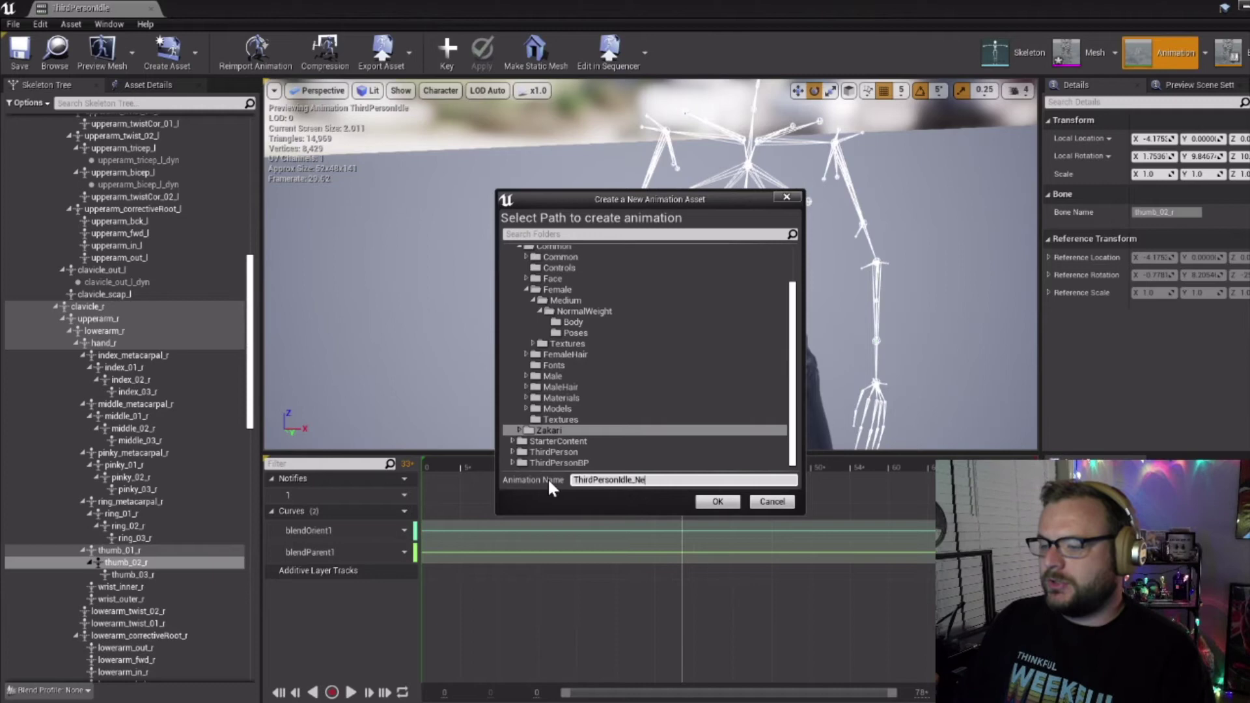
pyautogui.write('w')
pyautogui.click(718, 501)
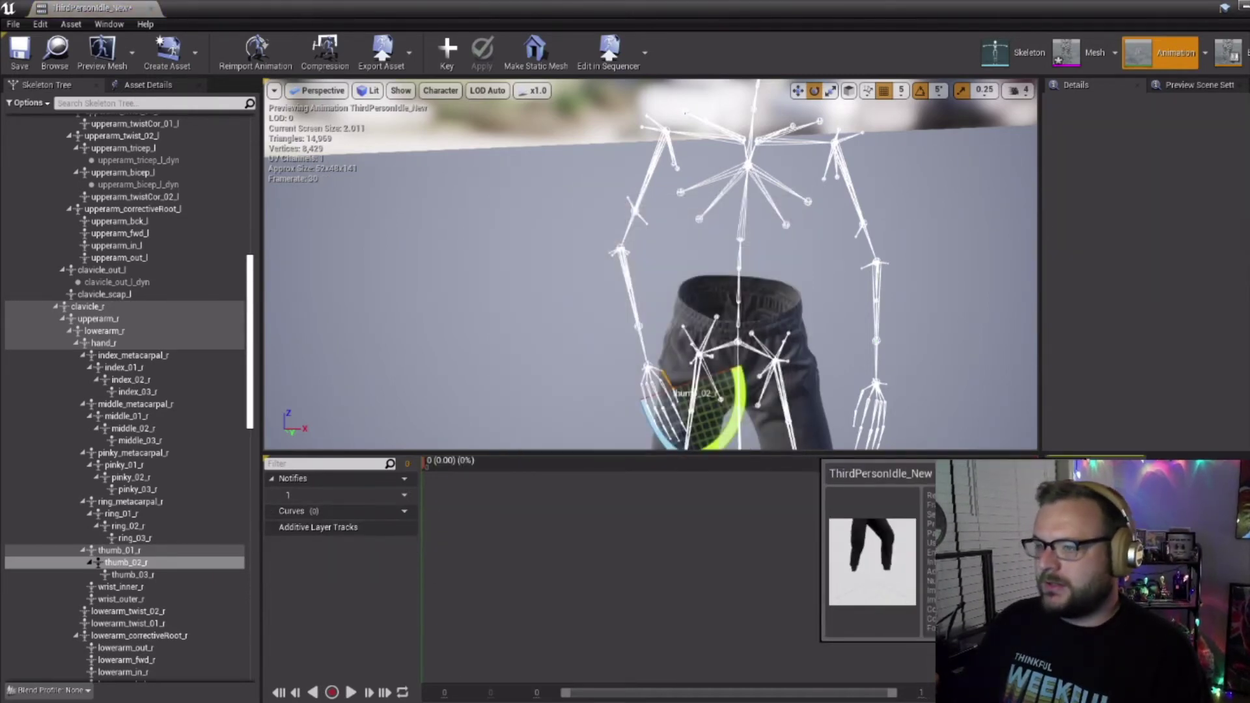
pyautogui.click(21, 69)
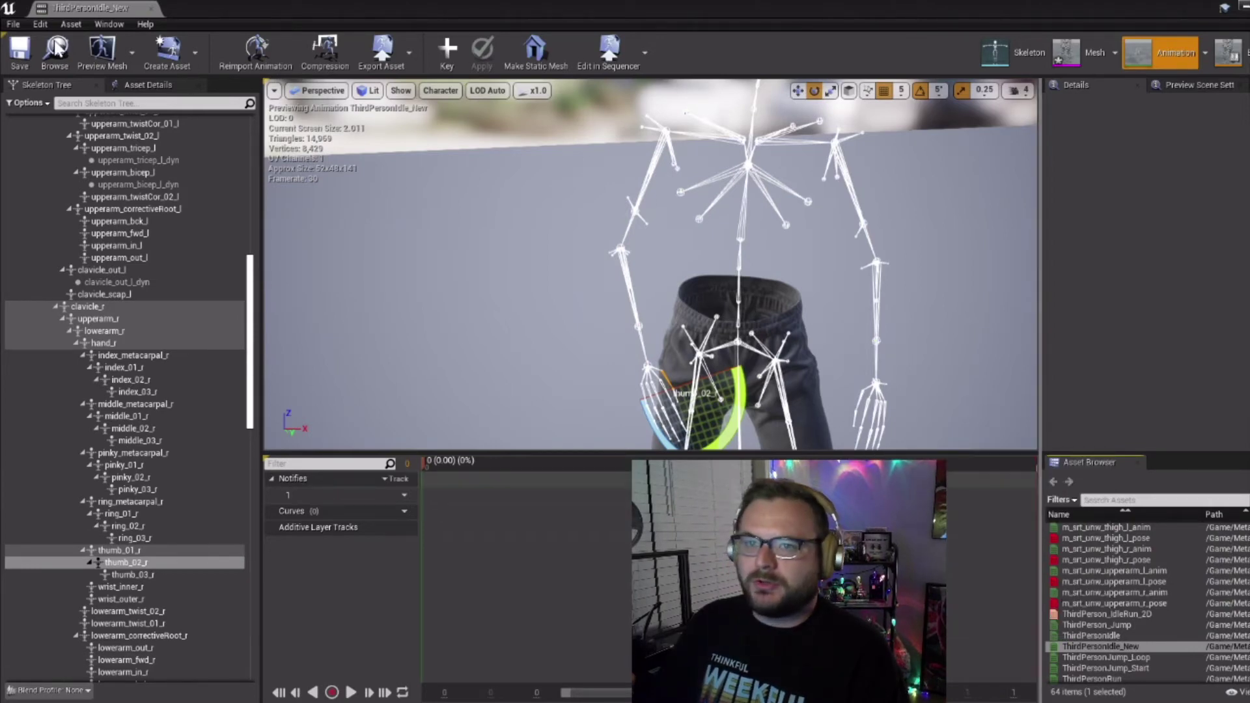
# - In the ThirdPerson_IdleRun_2D blend space, replace the sample at speed 0.0 with ThirdPersonIdle_New, save it and return to the level
pyautogui.doubleClick(1110, 614)
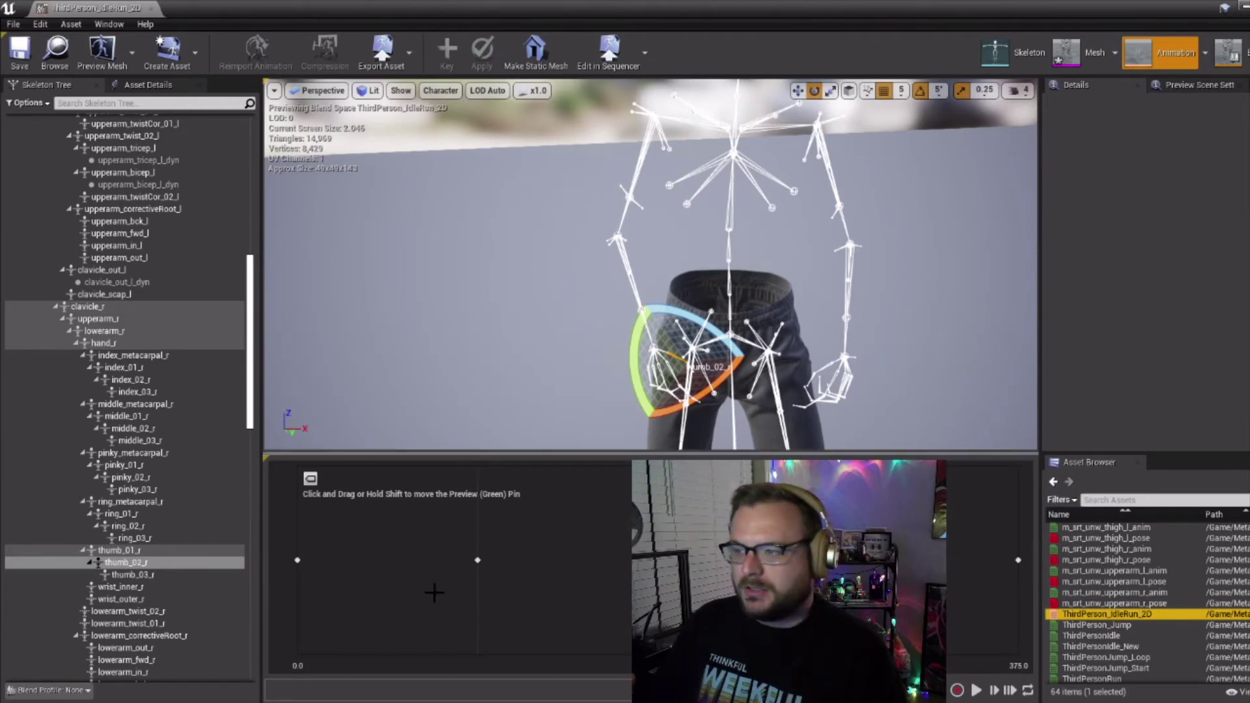
pyautogui.click(297, 561)
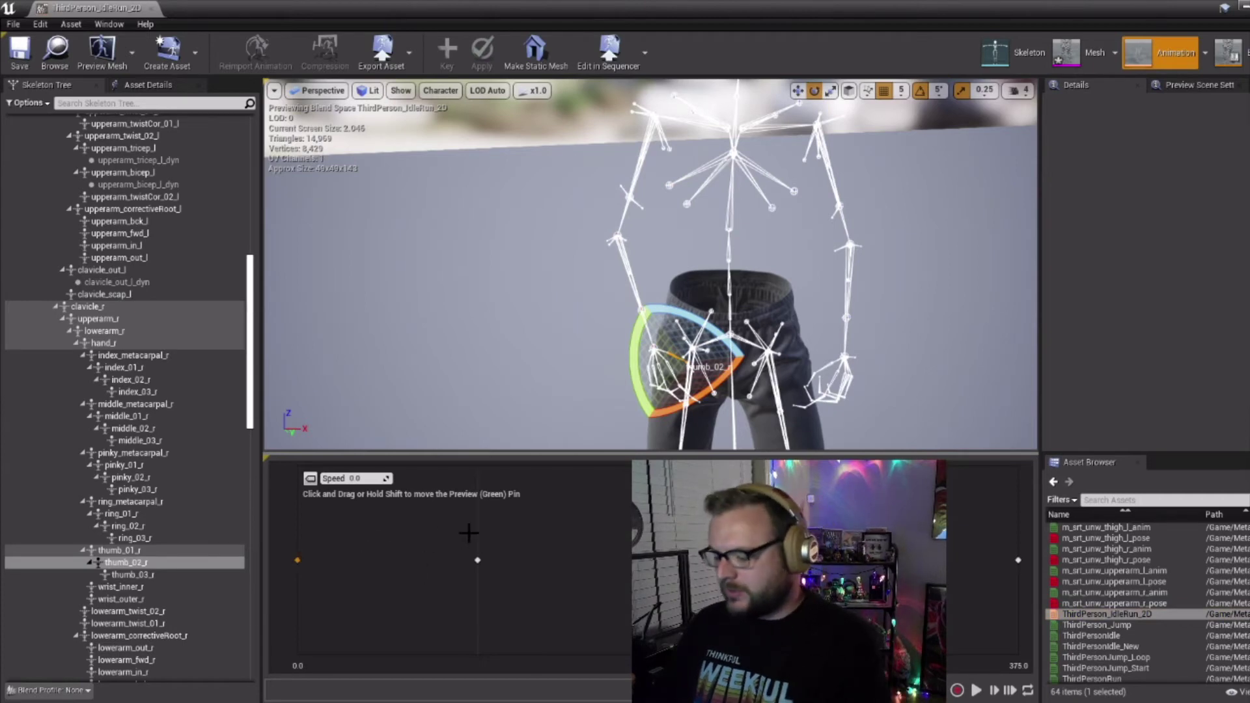
pyautogui.press('Delete')
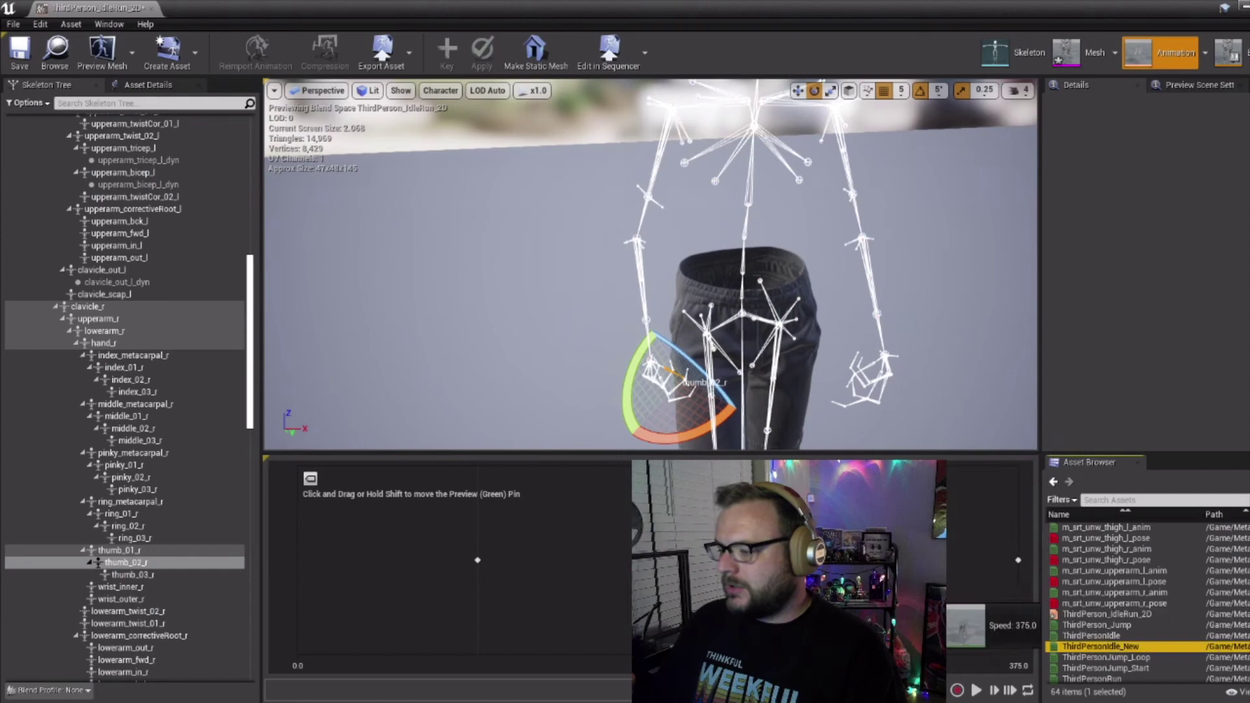
pyautogui.moveTo(930, 591); pyautogui.dragTo(297, 560)
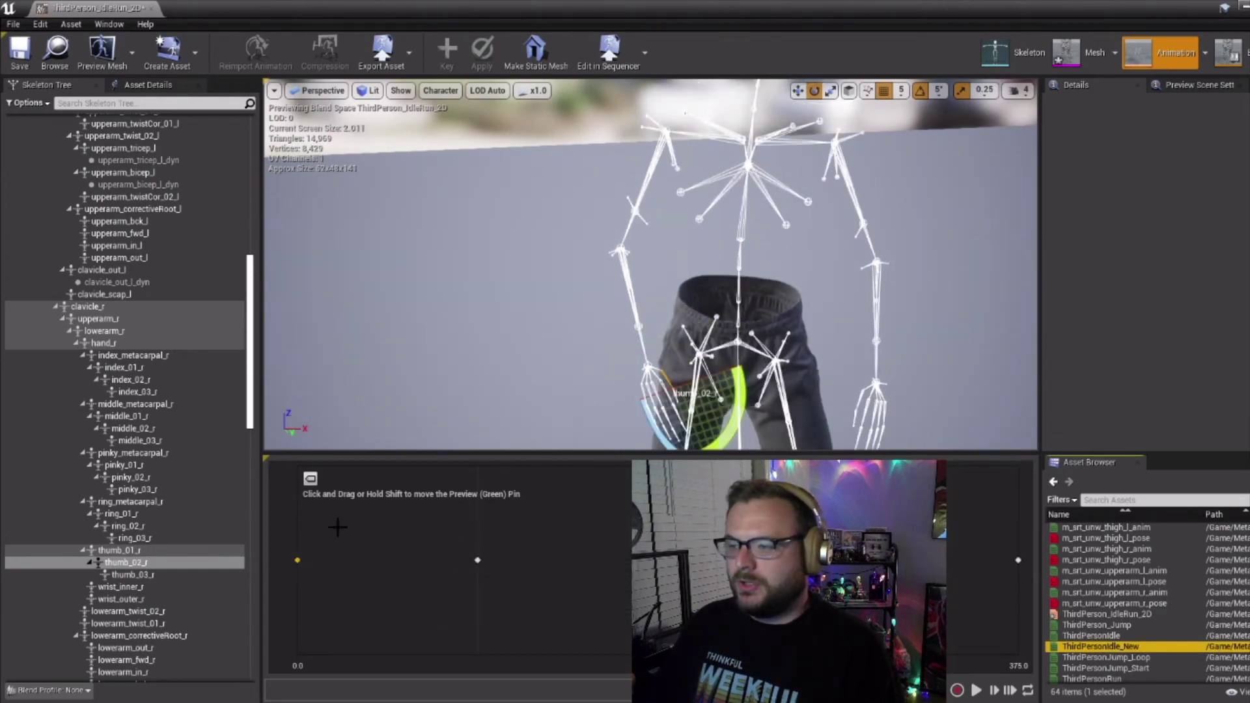
pyautogui.moveTo(726, 261); pyautogui.dragTo(731, 306)
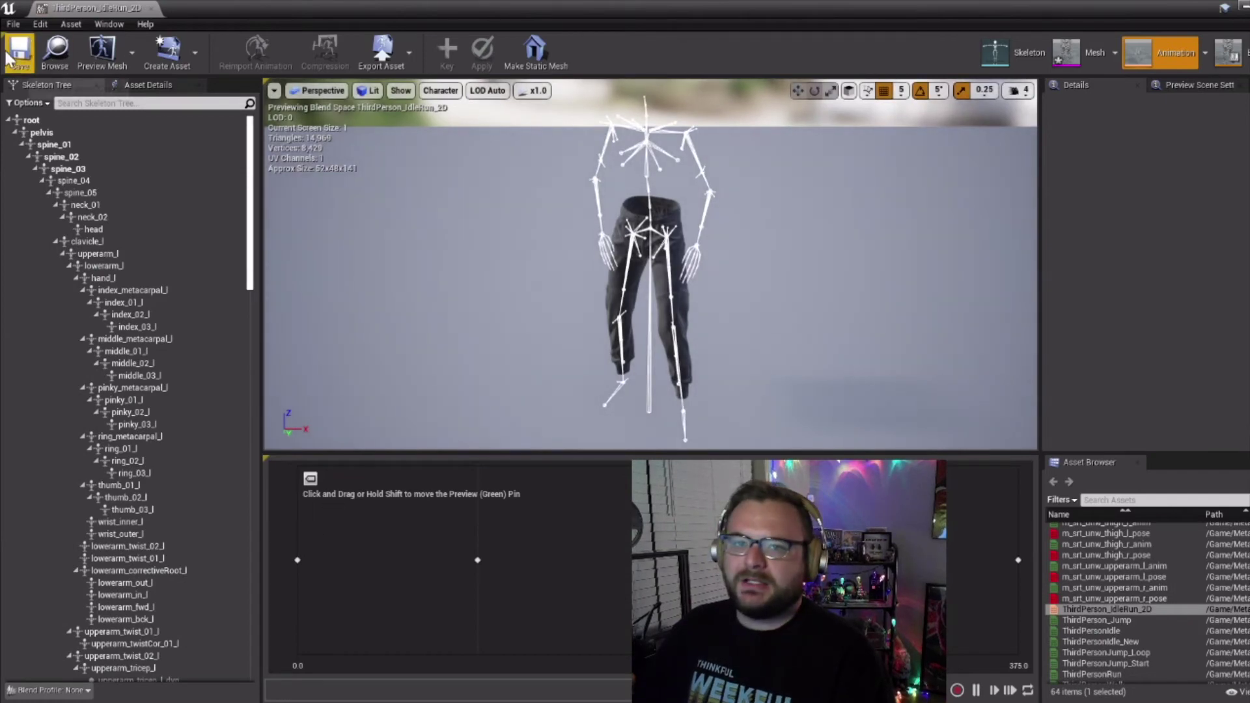
pyautogui.click(159, 9)
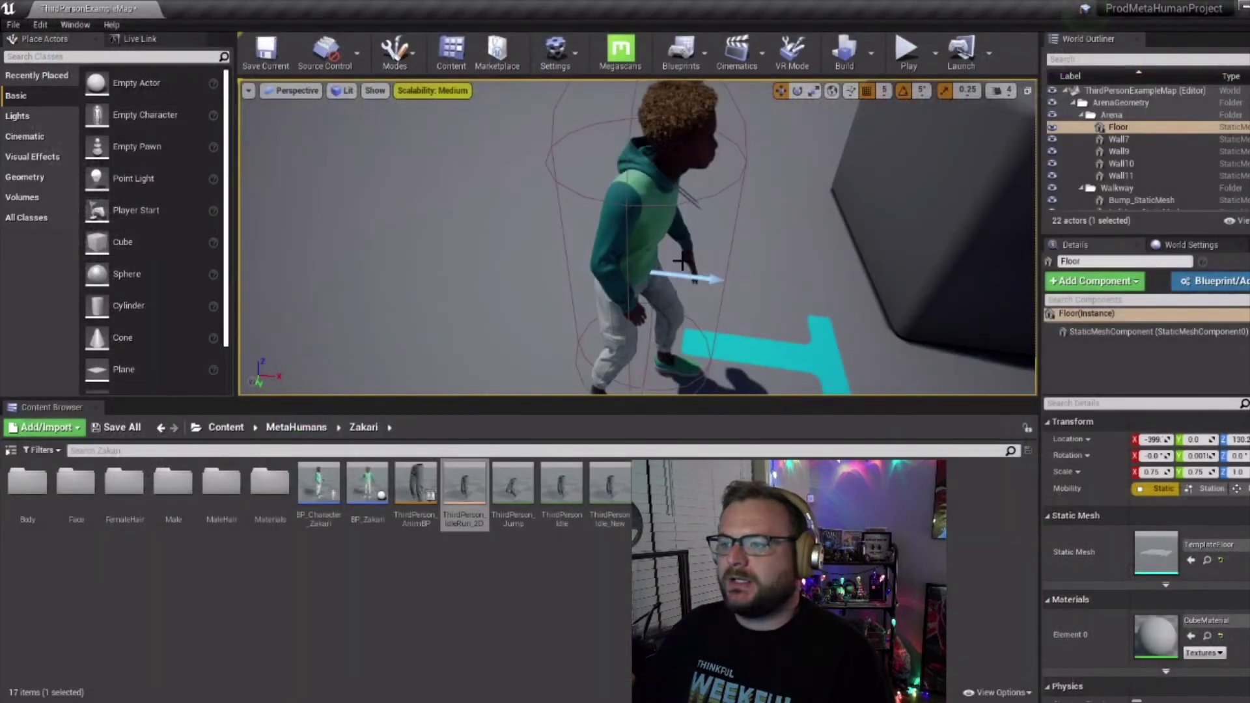
# - Open the ThirdPerson_AnimBP animation blueprint from the Zakari folder, compile and save it, and return to the level
pyautogui.moveTo(751, 280); pyautogui.dragTo(756, 222, button='middle')
pyautogui.doubleClick(756, 221)
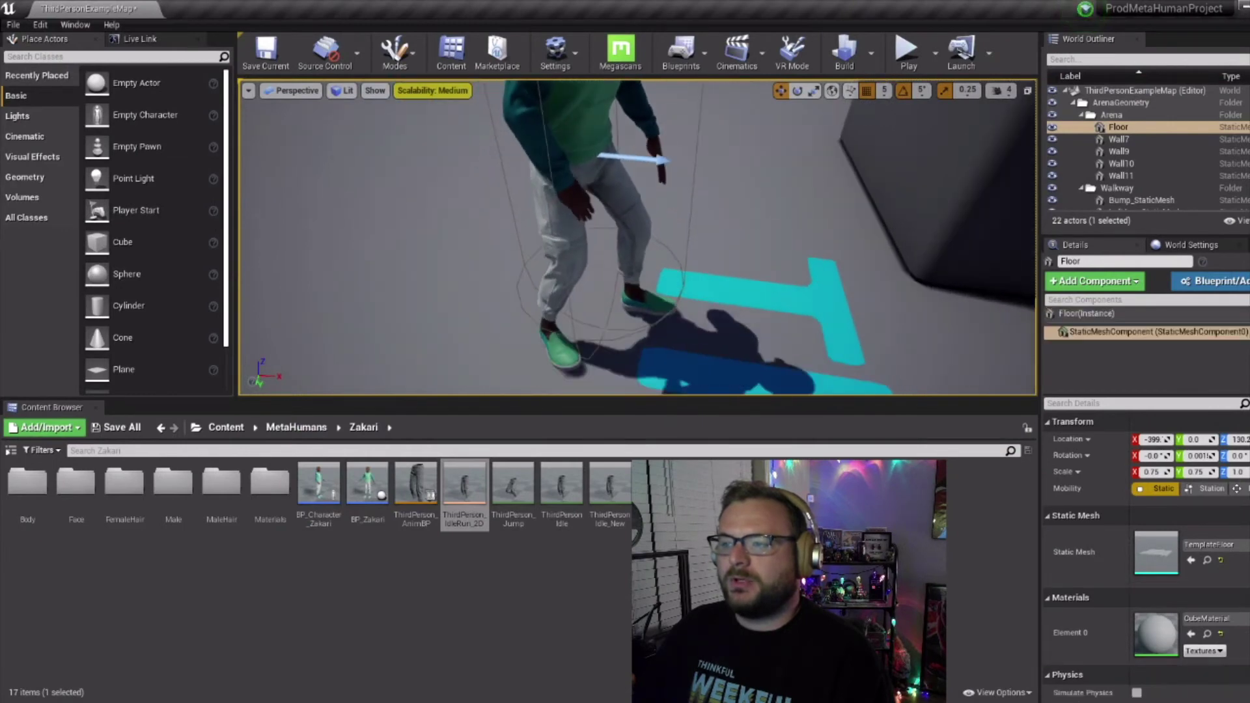
pyautogui.moveTo(745, 218); pyautogui.dragTo(745, 151, button='right')
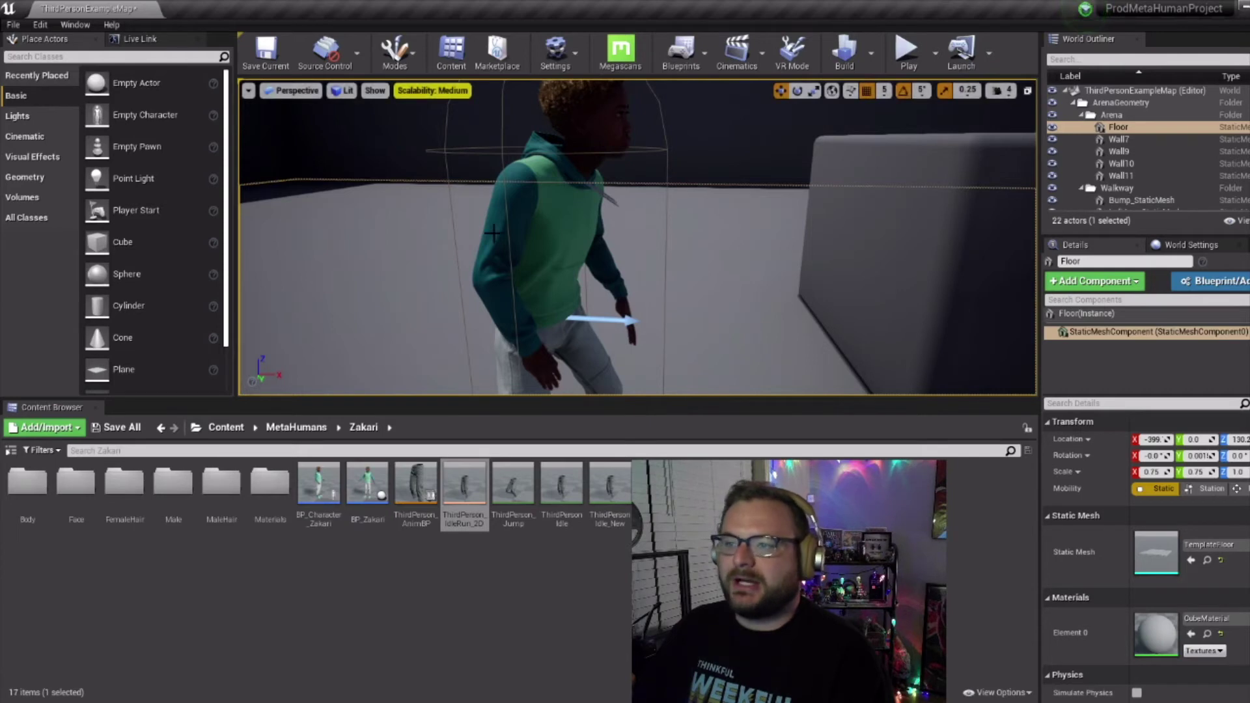
pyautogui.doubleClick(420, 479)
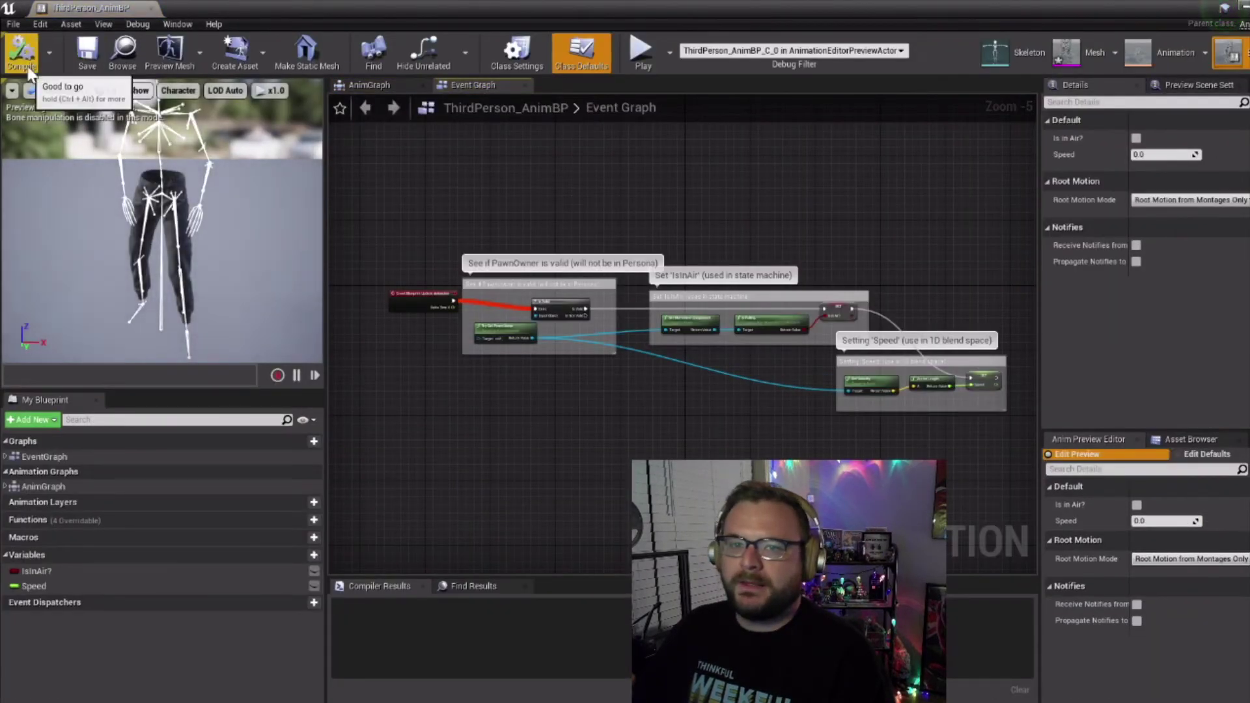
pyautogui.click(21, 52)
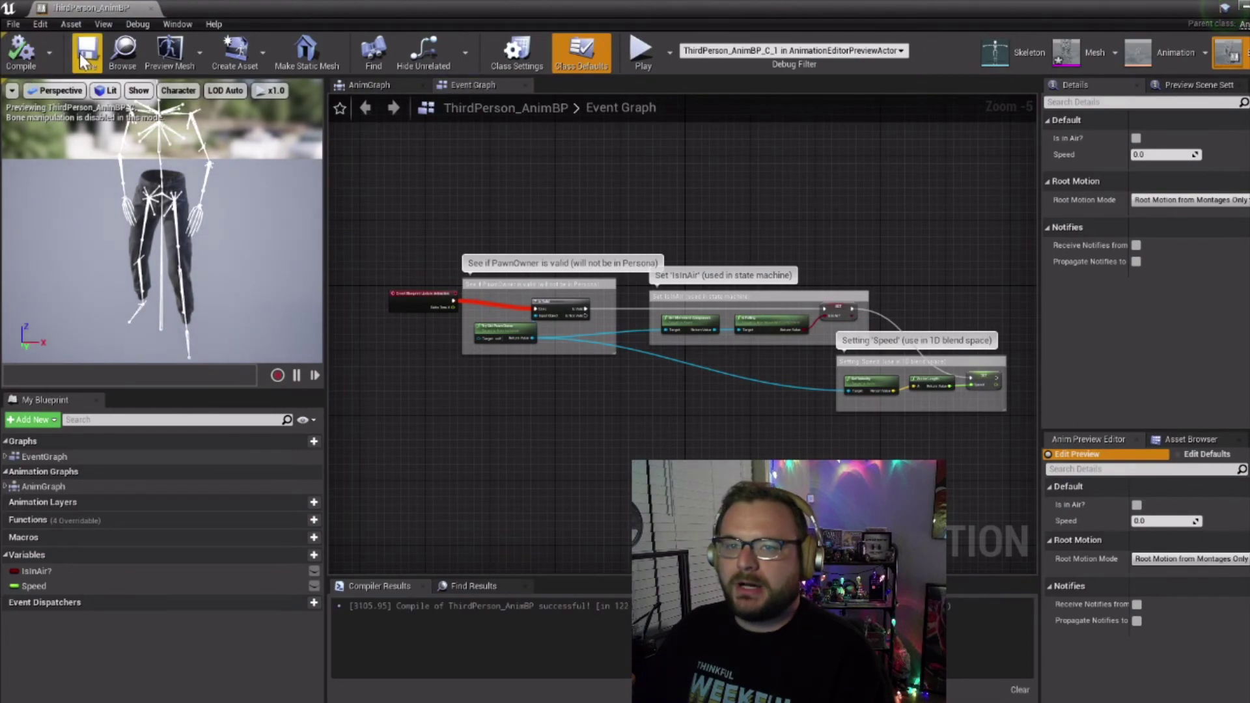
pyautogui.click(1245, 6)
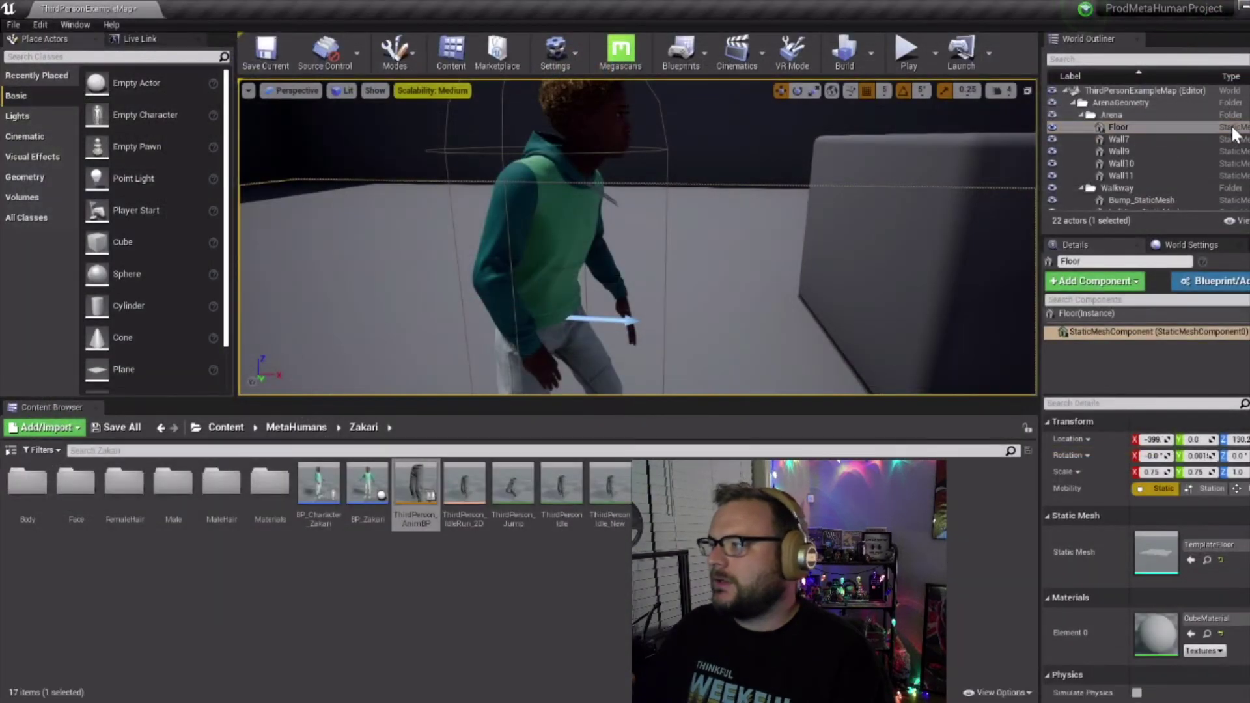
# - Open the BP_Character_Zakari blueprint, compile and save it, and return to the level
pyautogui.scroll(-5, 1103, 139)
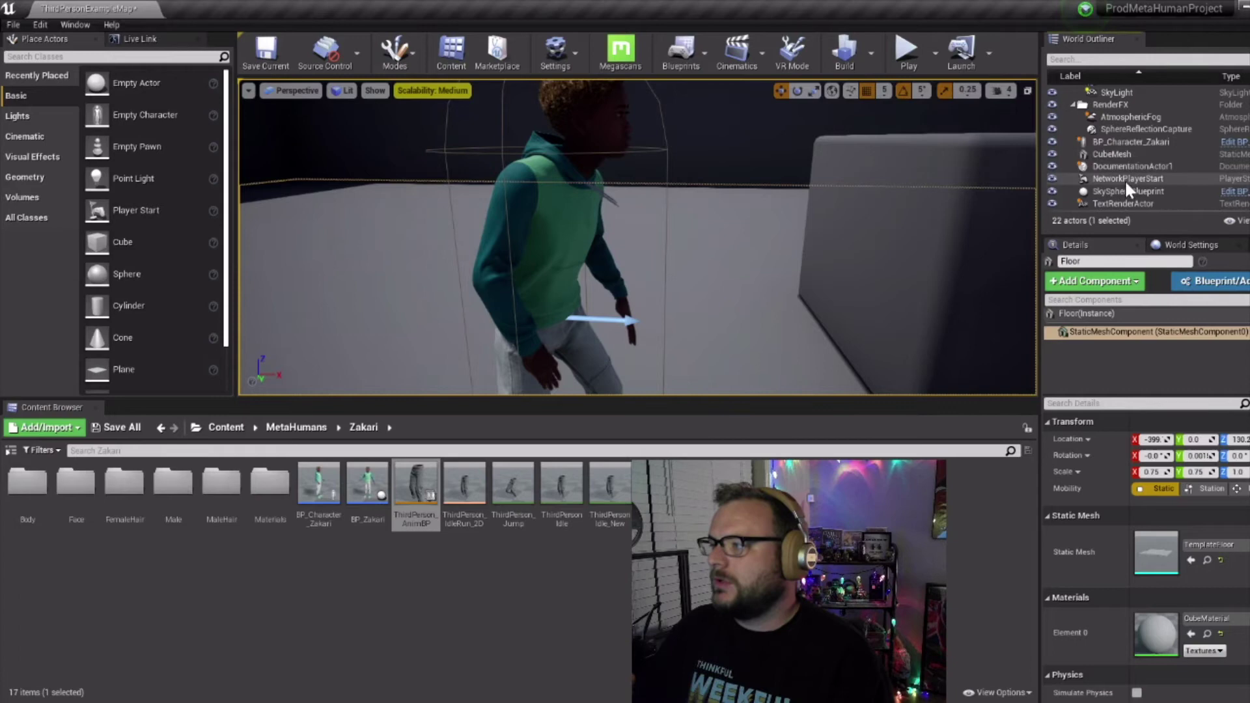
pyautogui.doubleClick(319, 486)
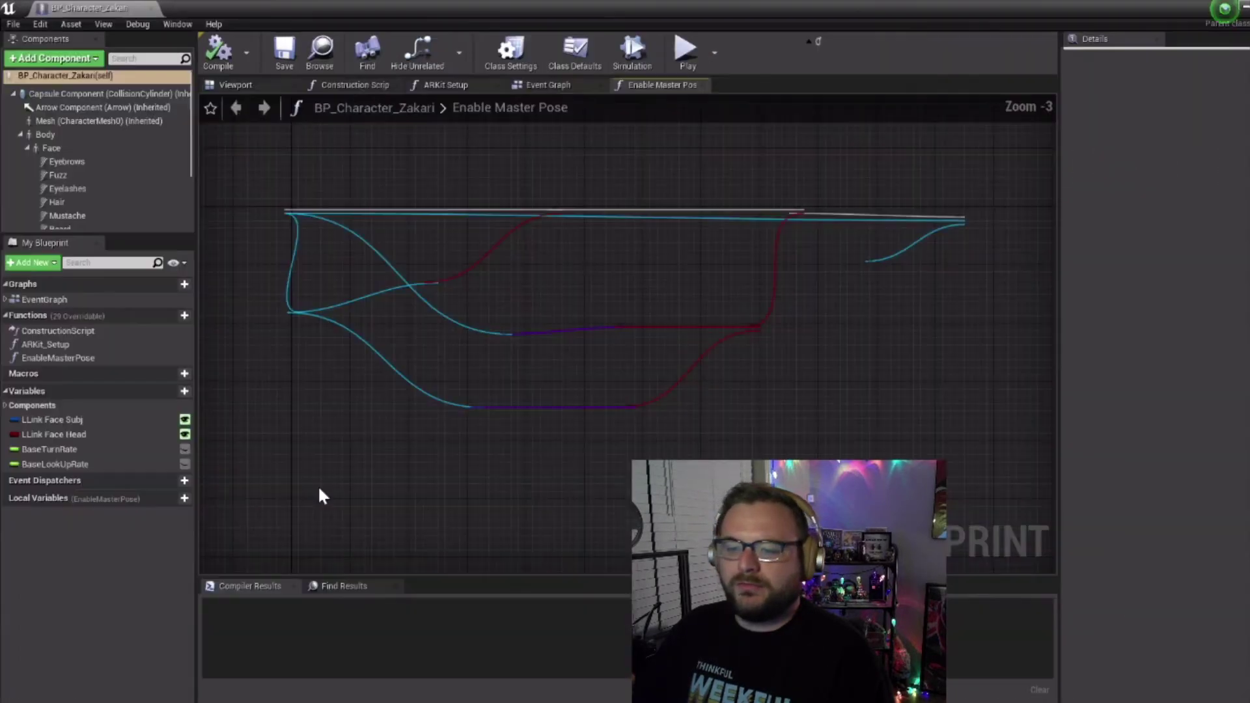
pyautogui.click(220, 64)
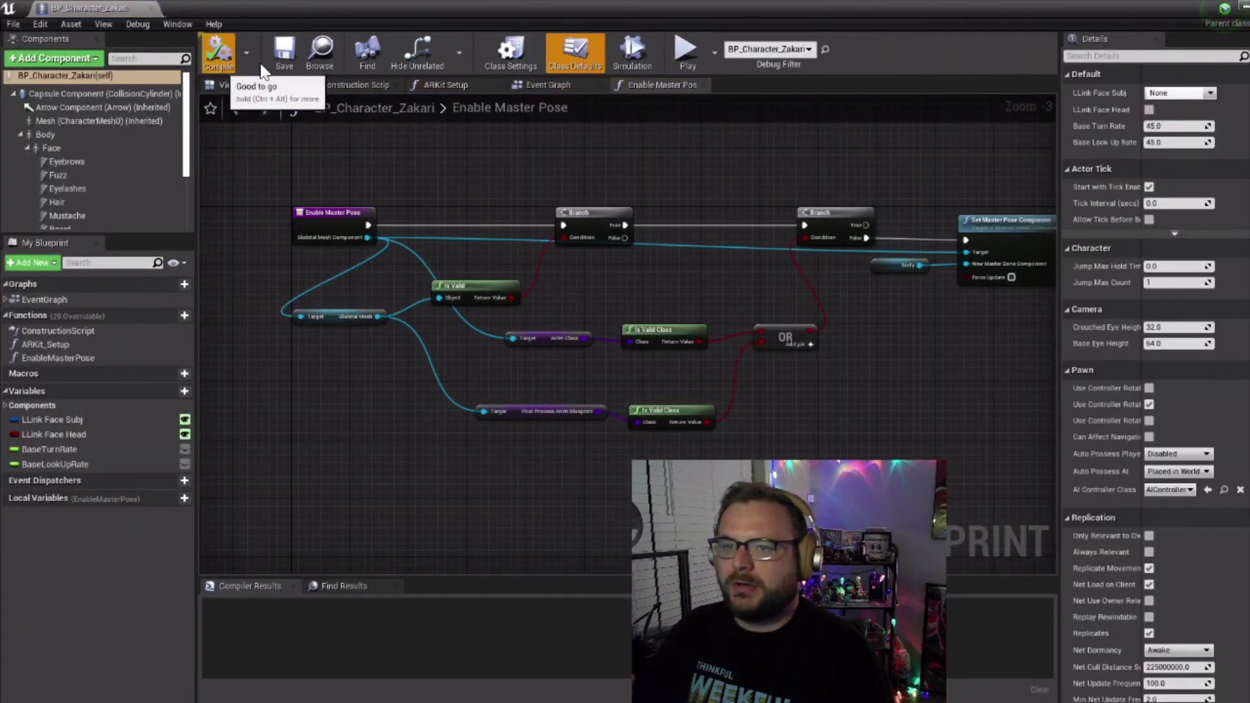
pyautogui.click(284, 56)
pyautogui.click(1241, 8)
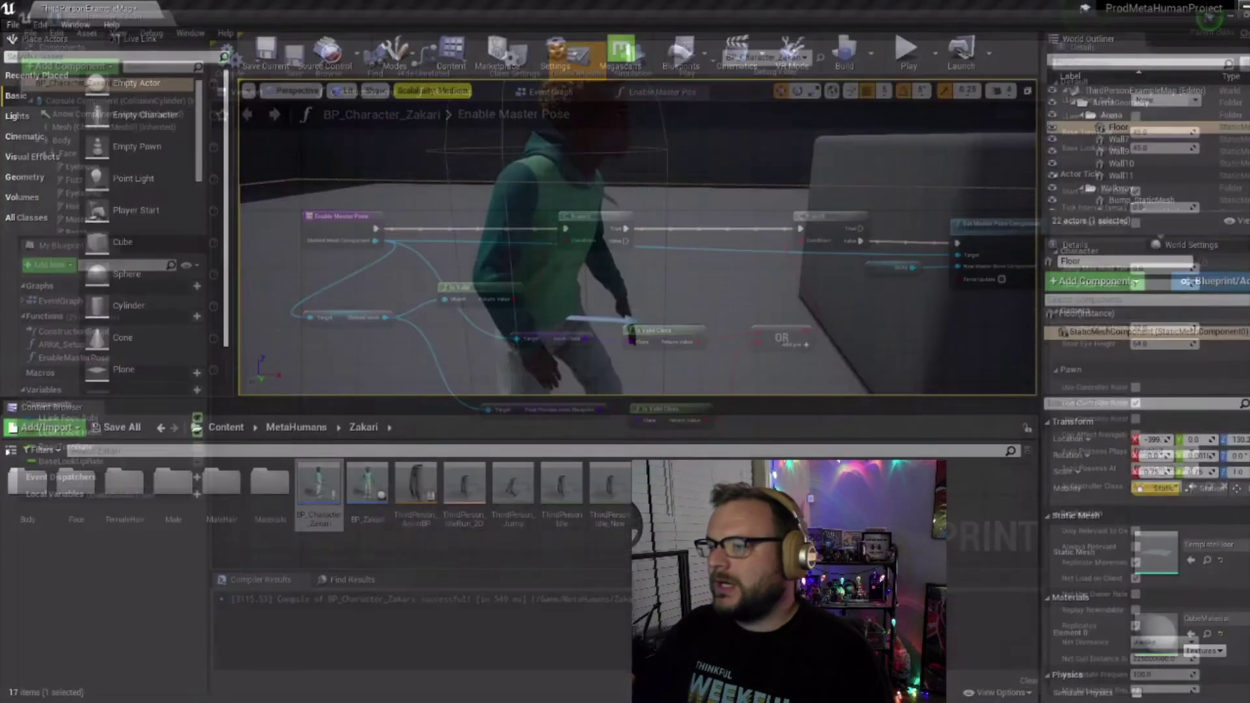
# - Examine the pose of the character's hands up close in the level viewport
pyautogui.scroll(-3, 638, 267)
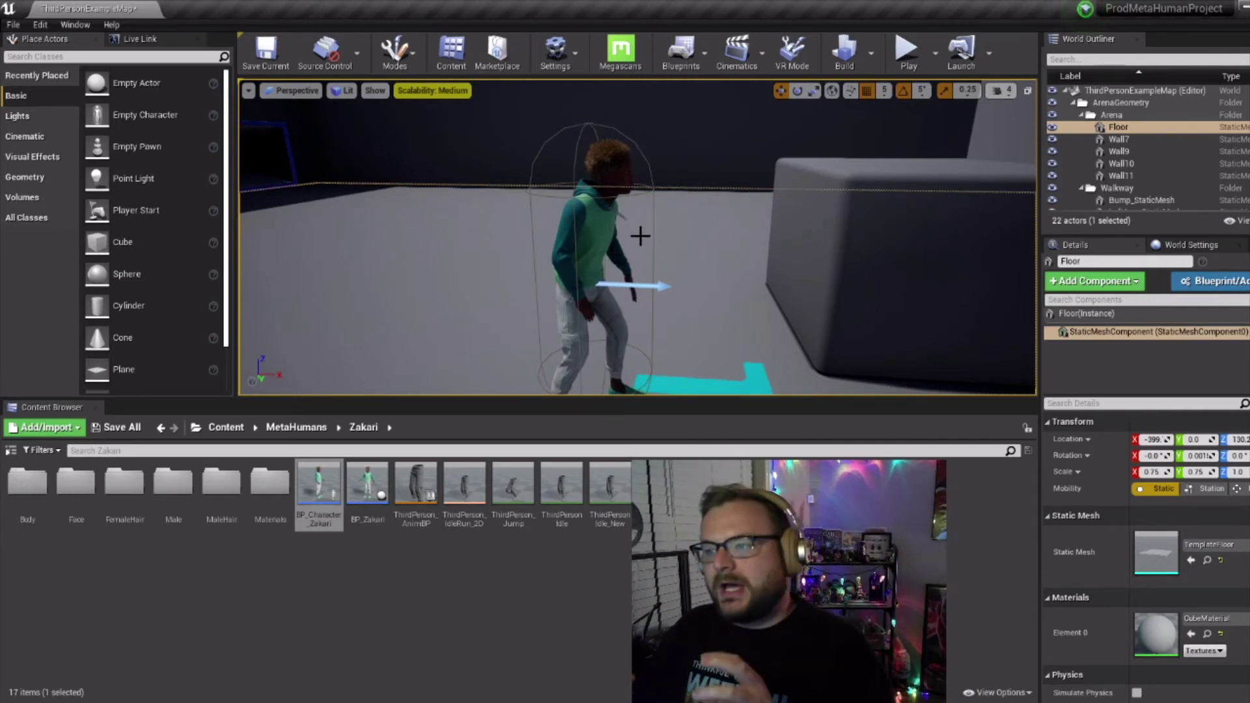
pyautogui.scroll(3, 635, 269)
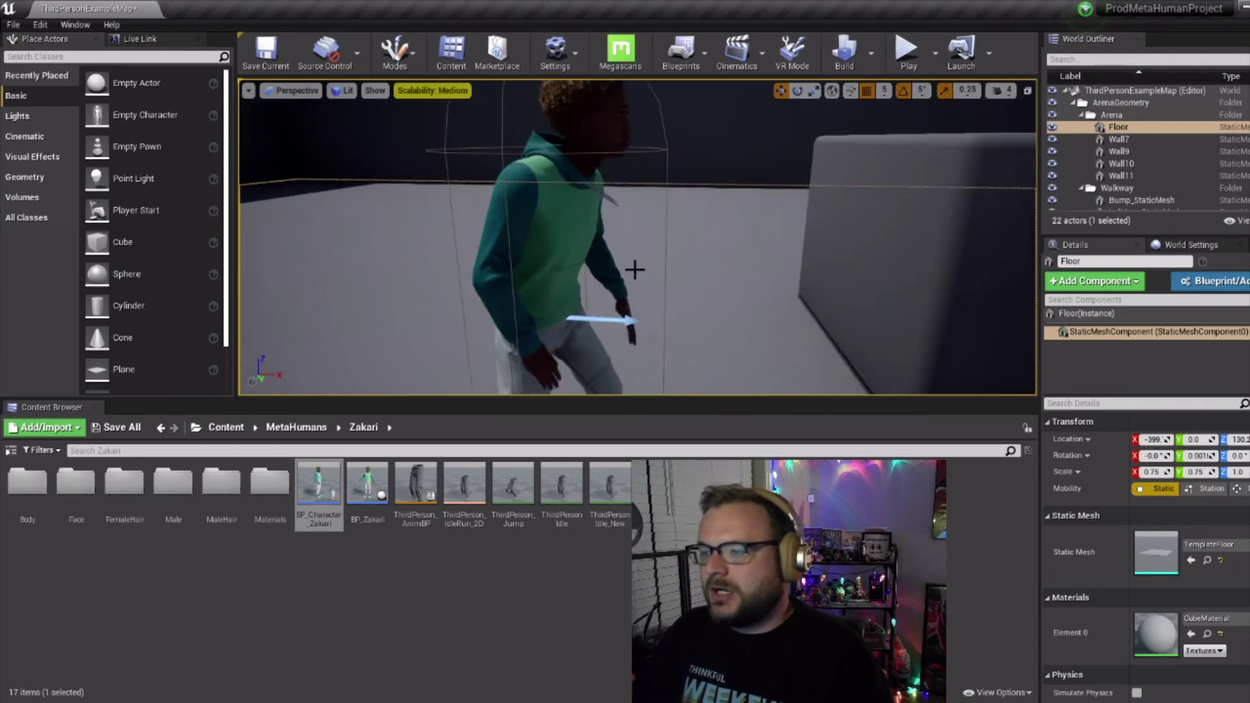
pyautogui.moveTo(605, 252); pyautogui.dragTo(603, 325, button='right')
pyautogui.scroll(3, 603, 251)
pyautogui.moveTo(558, 144); pyautogui.dragTo(543, 170, button='right')
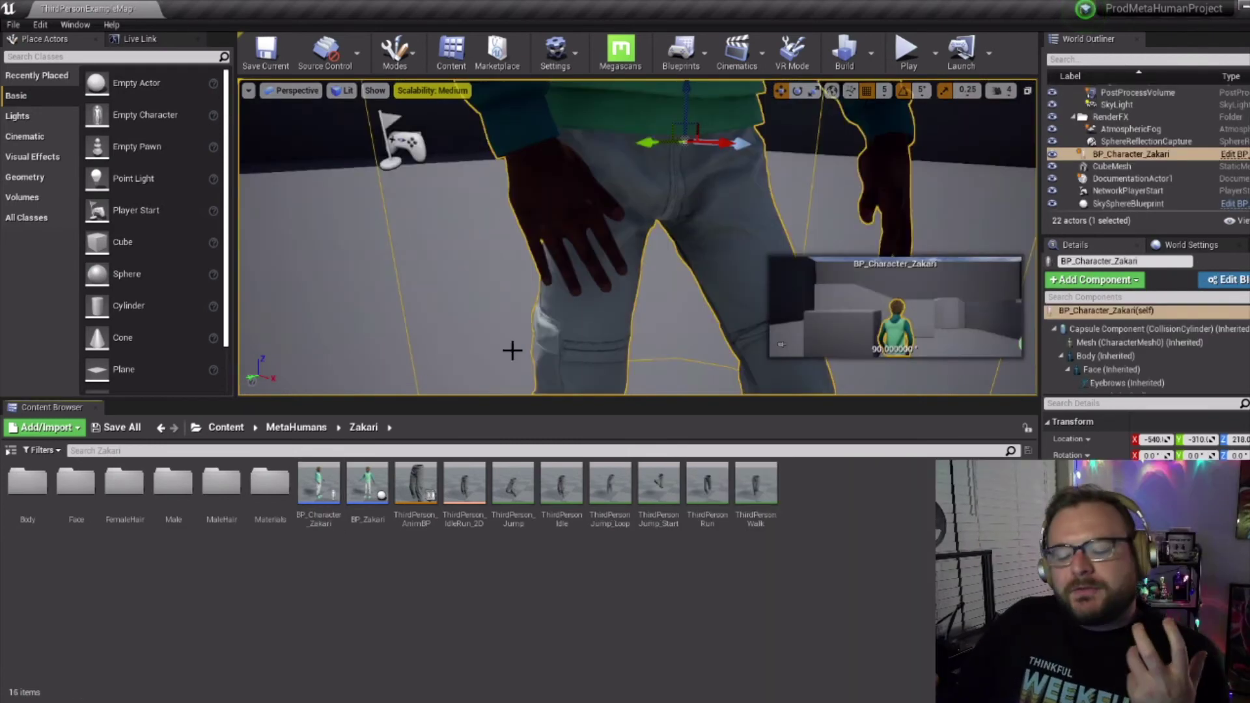
# - Open the ThirdPersonIdle animation and examine the local rotations of the left index and middle finger bones, from metacarpal to third joint
pyautogui.doubleClick(564, 494)
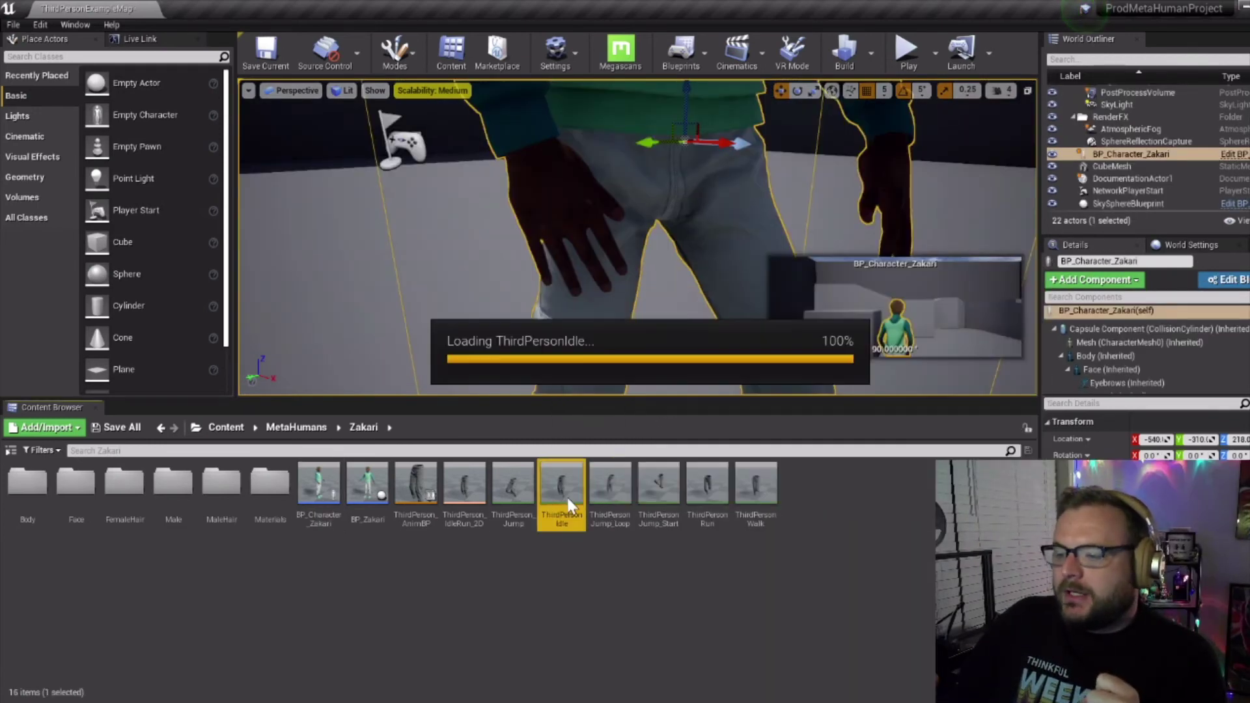
pyautogui.moveTo(736, 326); pyautogui.dragTo(720, 273)
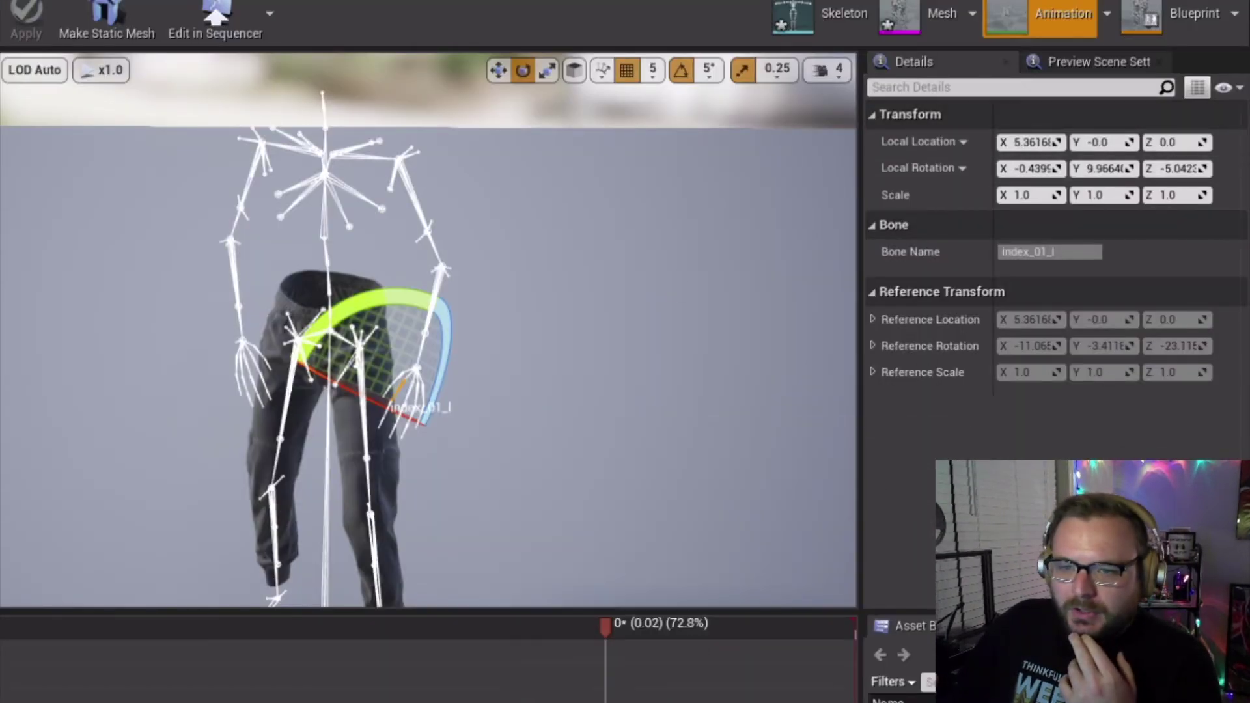
pyautogui.press('Up')
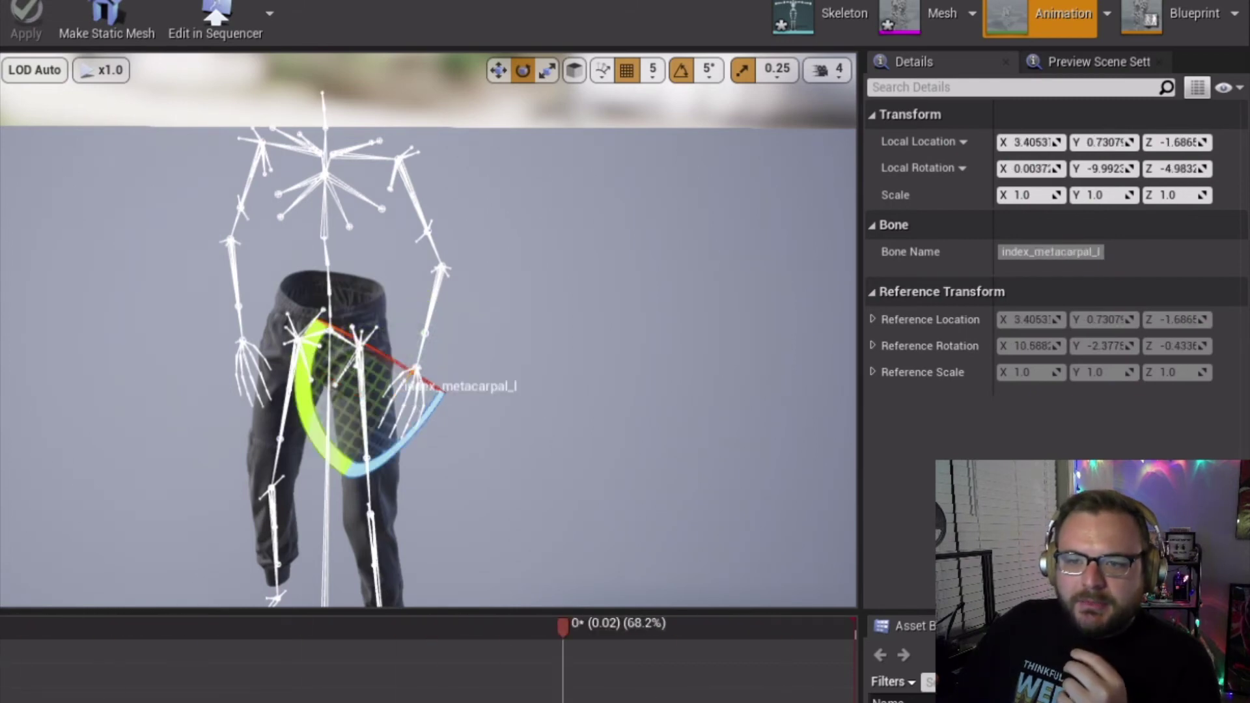
pyautogui.press('Down')
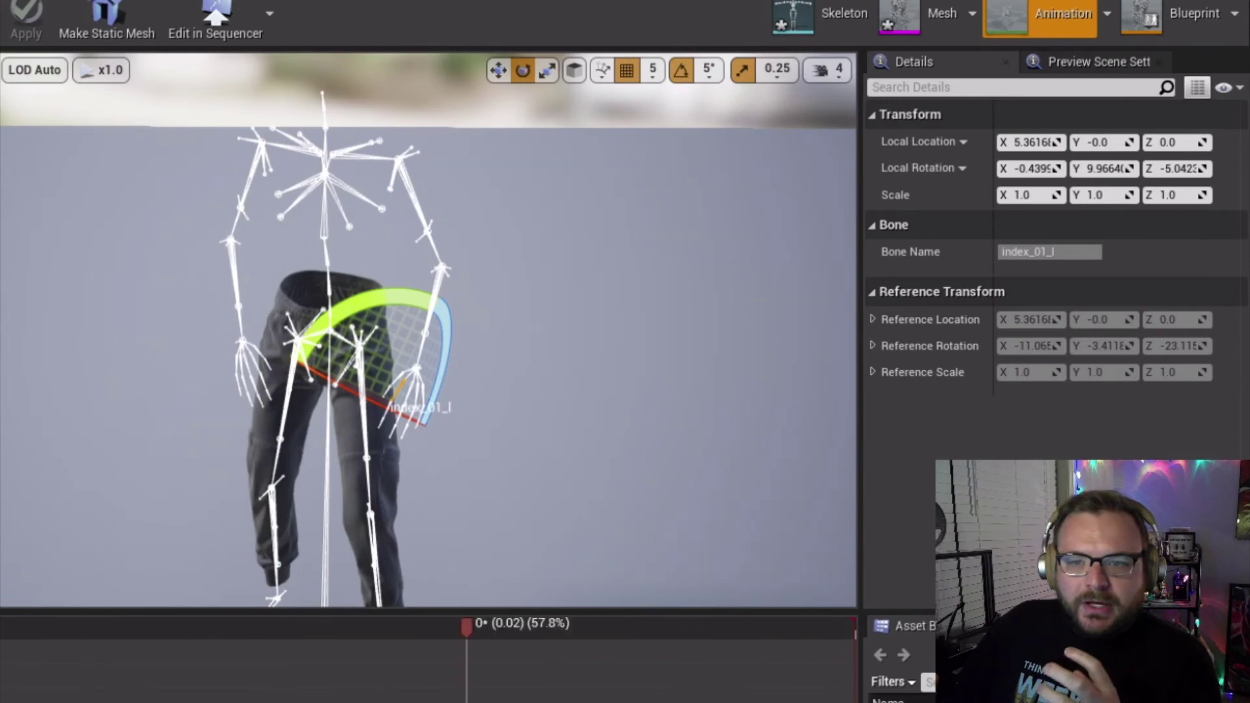
pyautogui.press('Down')
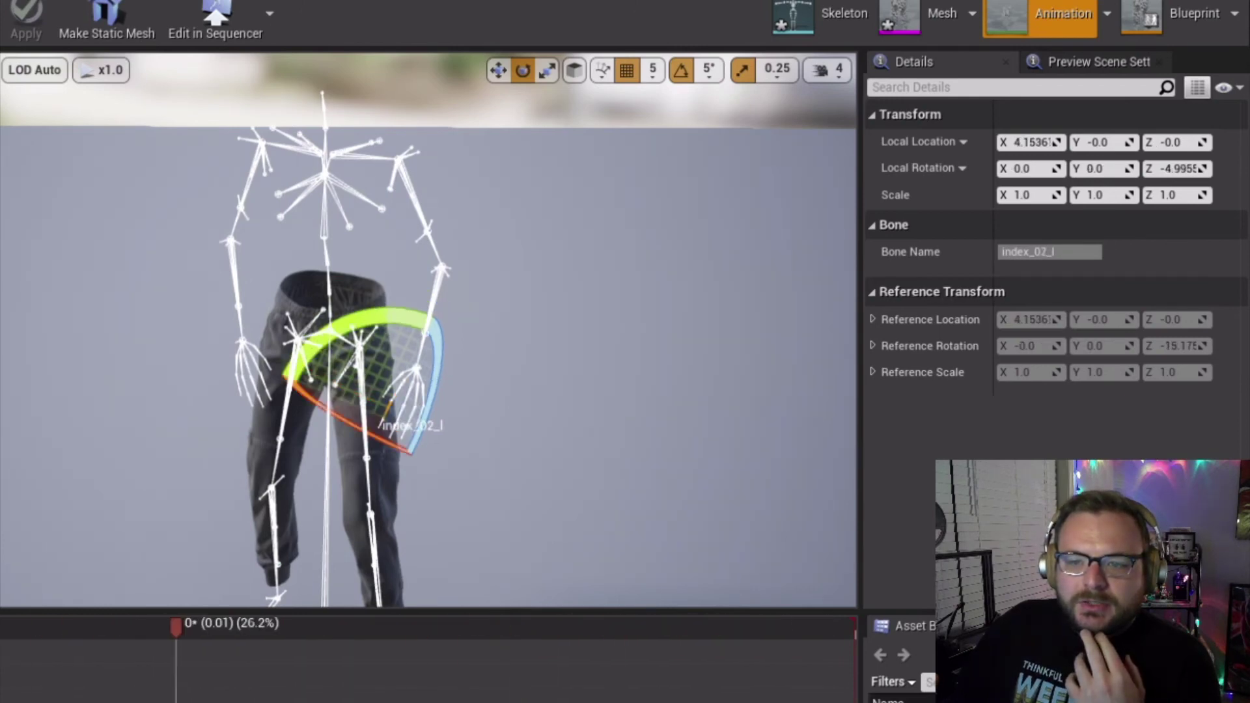
pyautogui.press('Down')
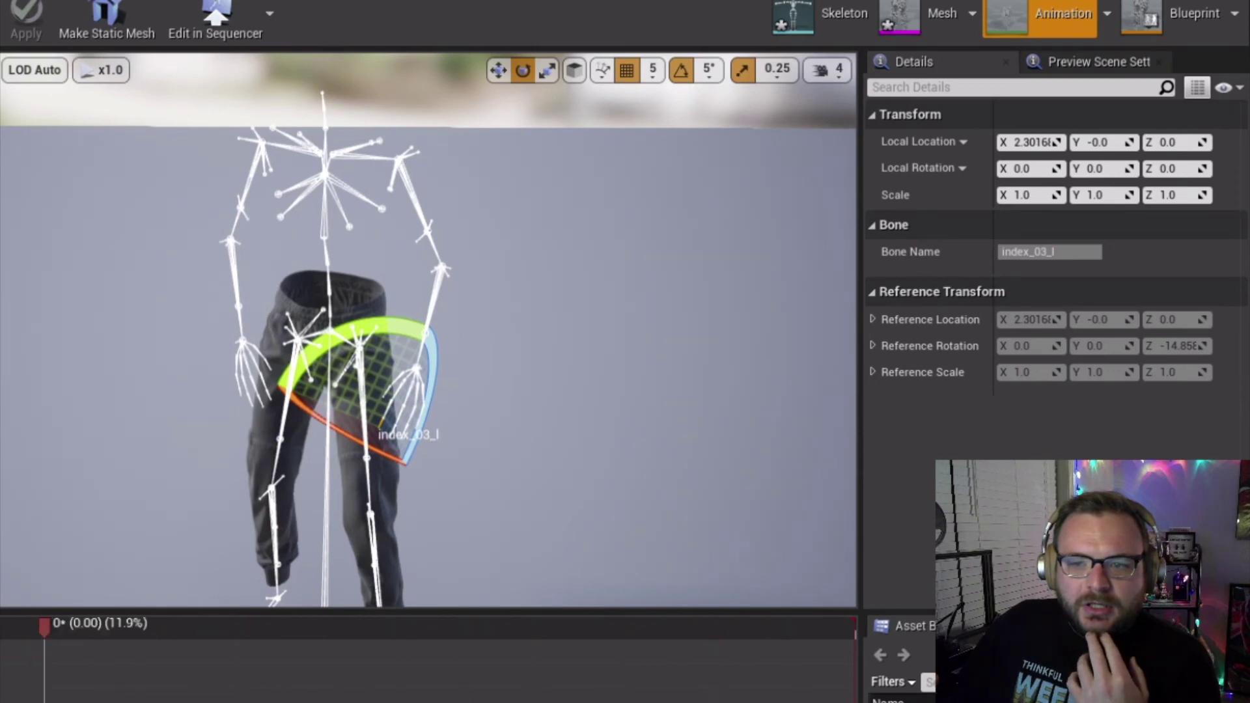
pyautogui.press('Down')
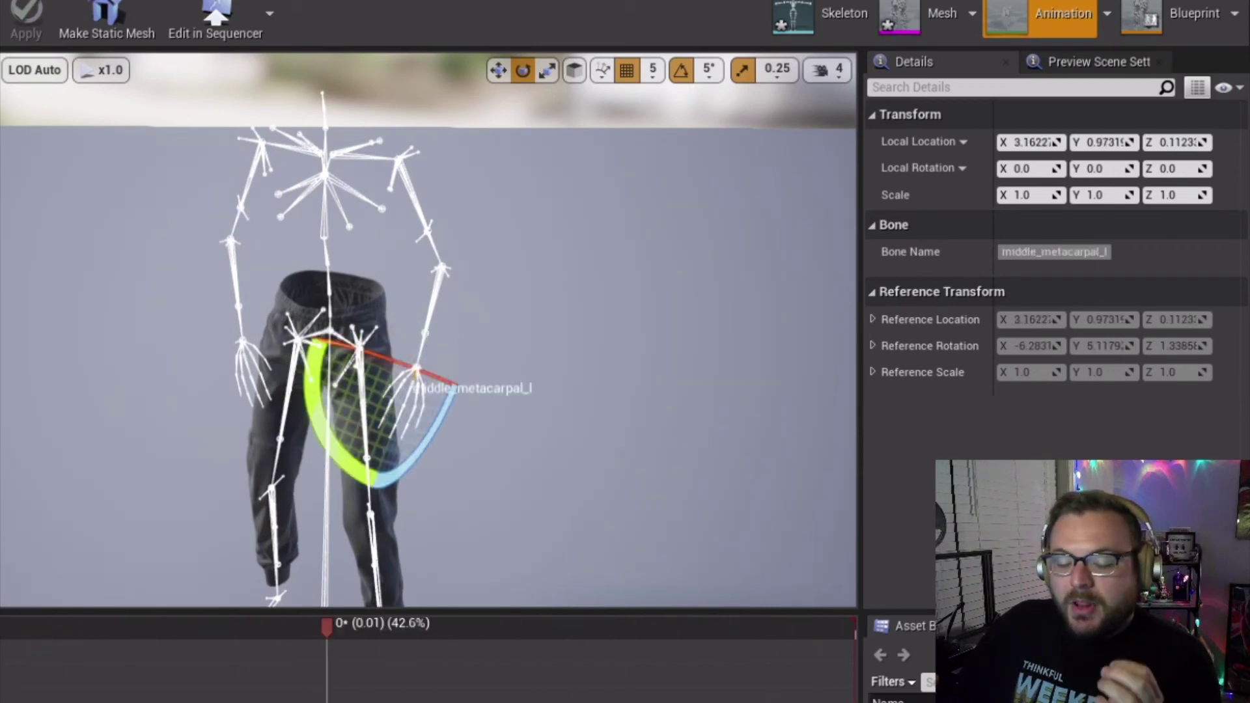
pyautogui.click(410, 390)
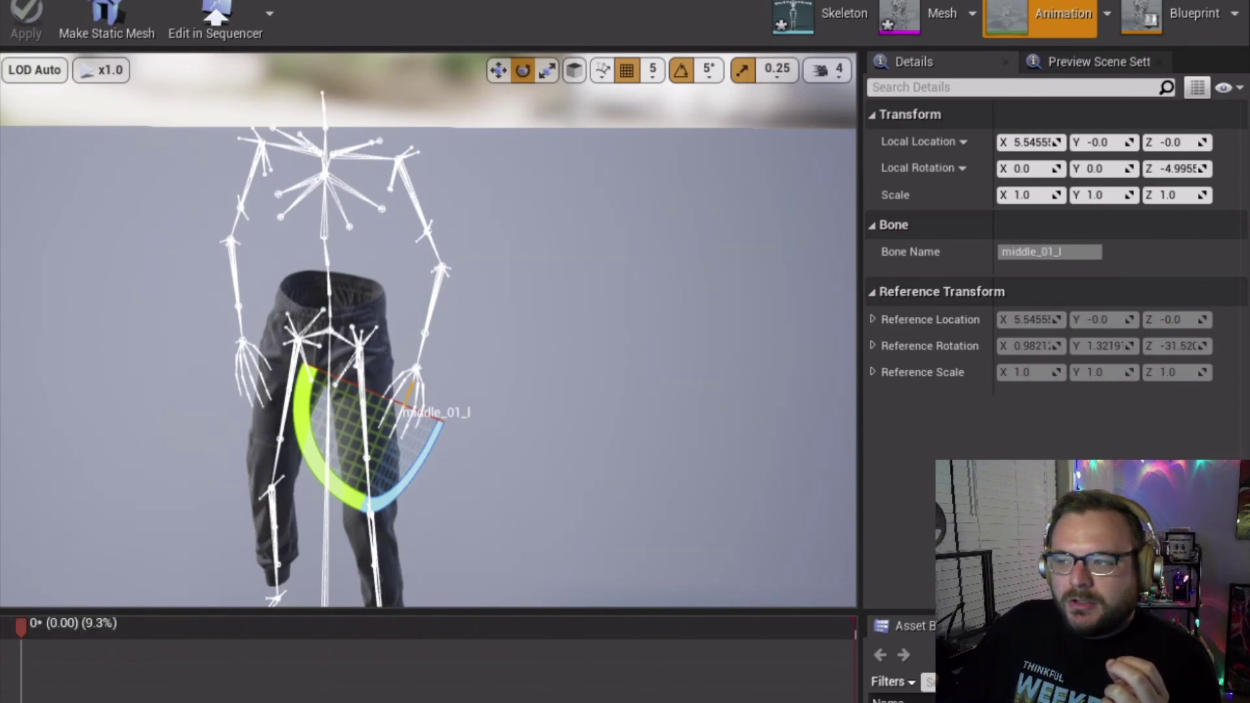
pyautogui.click(401, 416)
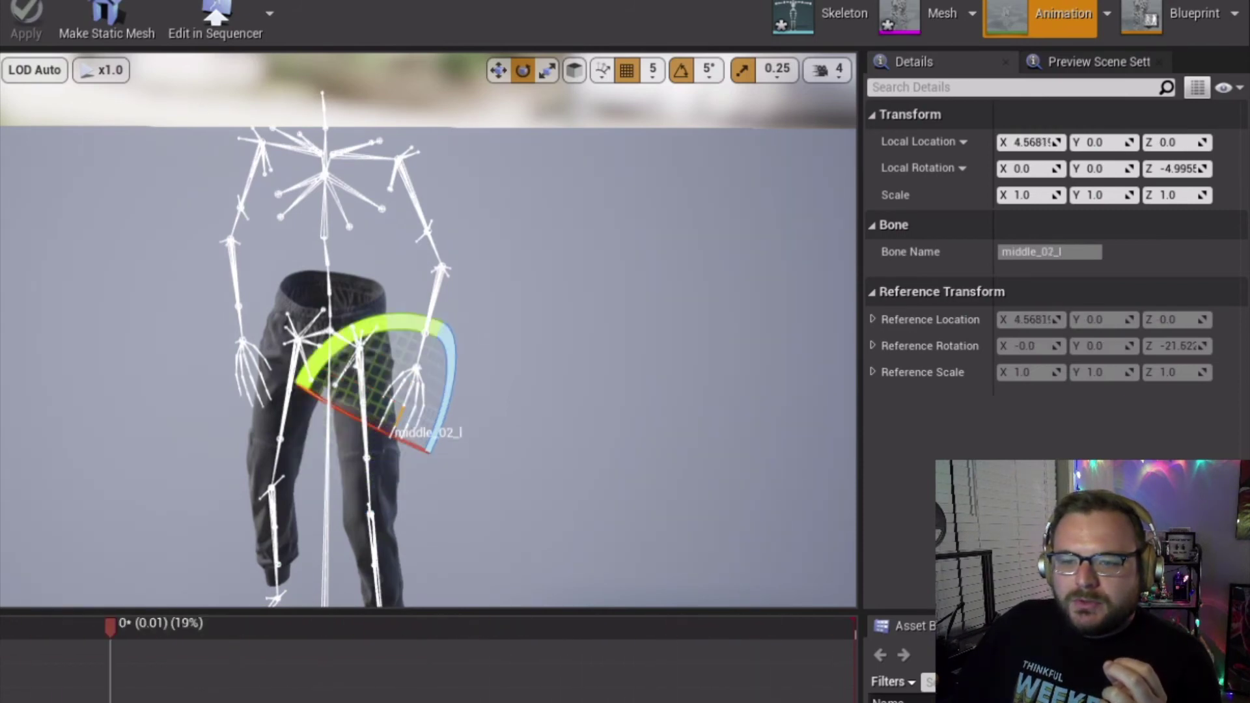
pyautogui.click(393, 432)
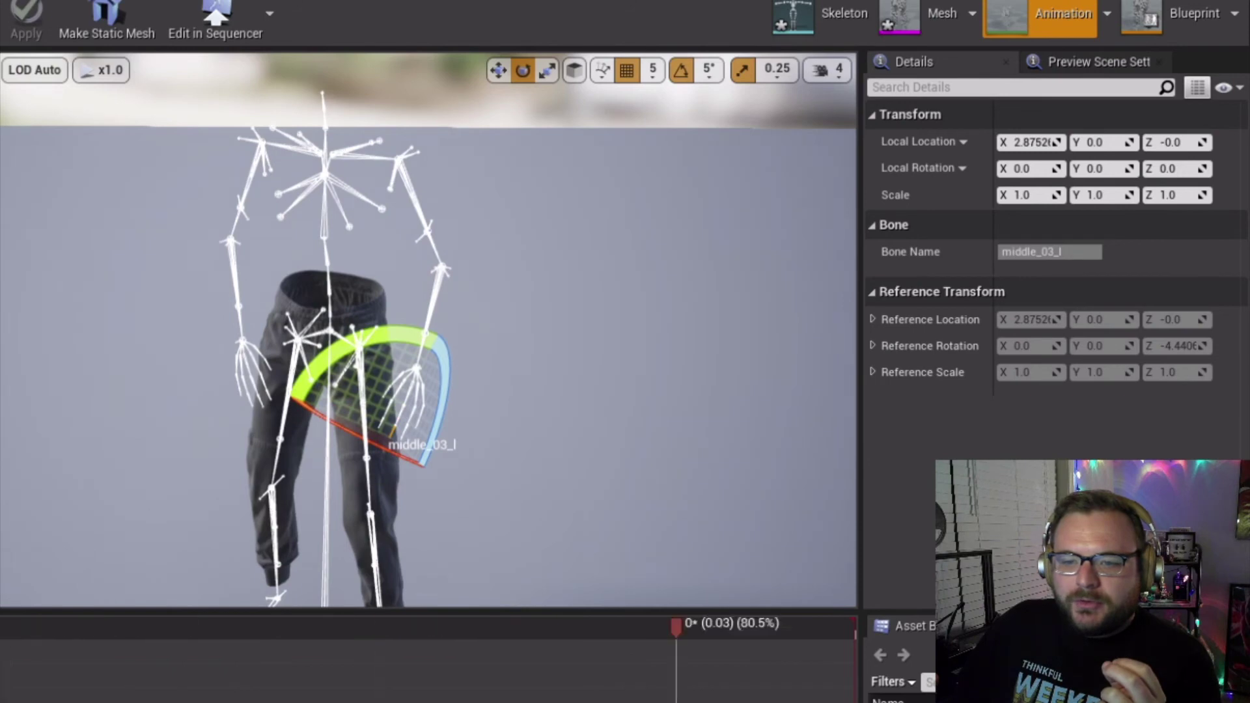
# - Examine the local rotations of the left pinky and ring finger bones from metacarpal to third joint, followed by the left thumb bones
pyautogui.press('Down')
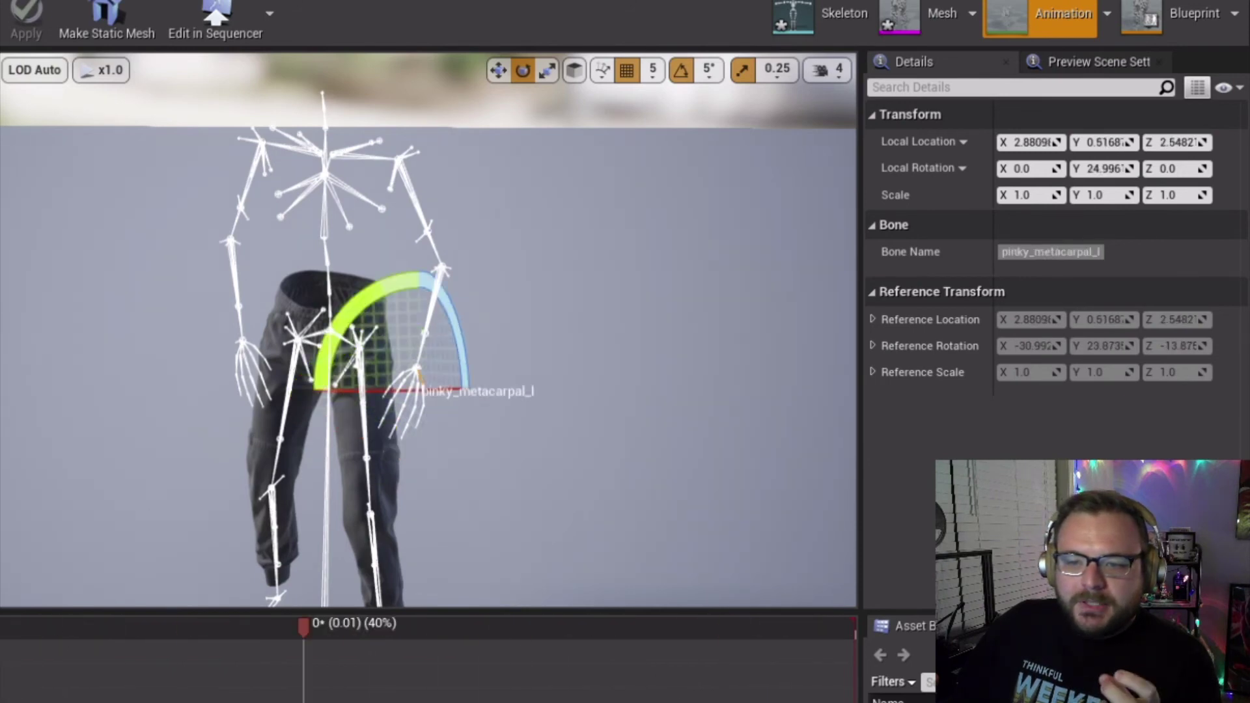
pyautogui.press('Down')
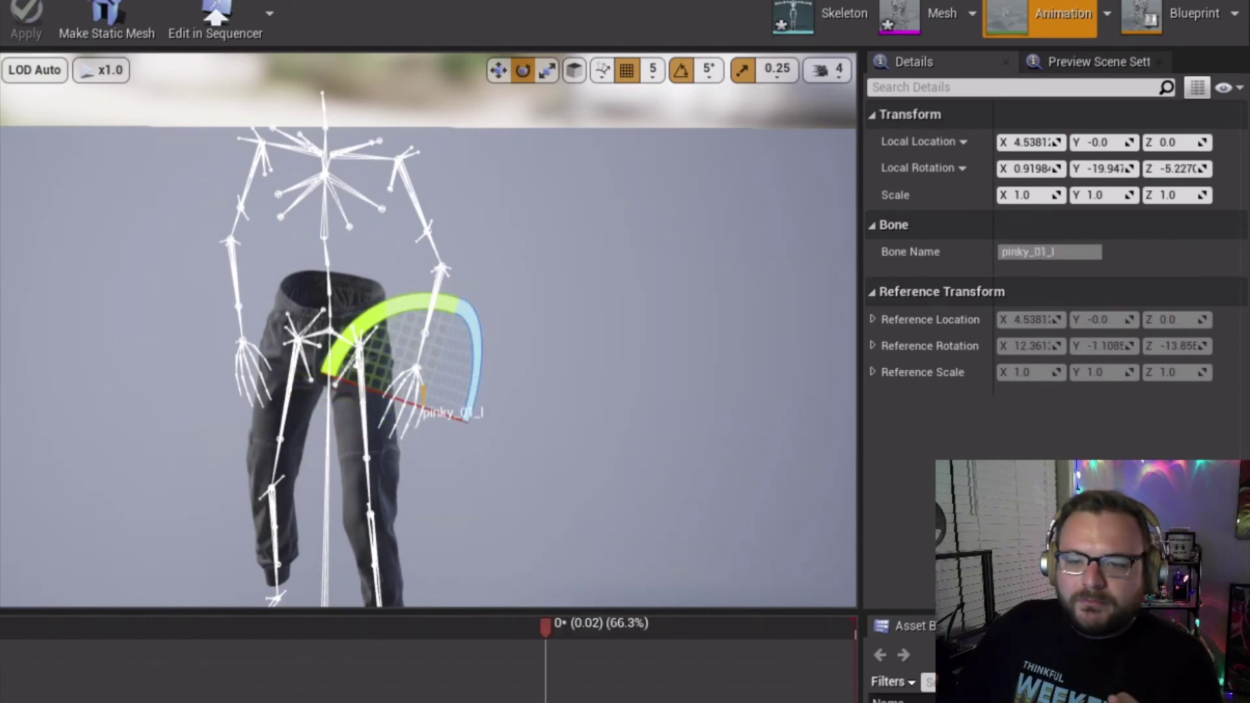
pyautogui.click(420, 407)
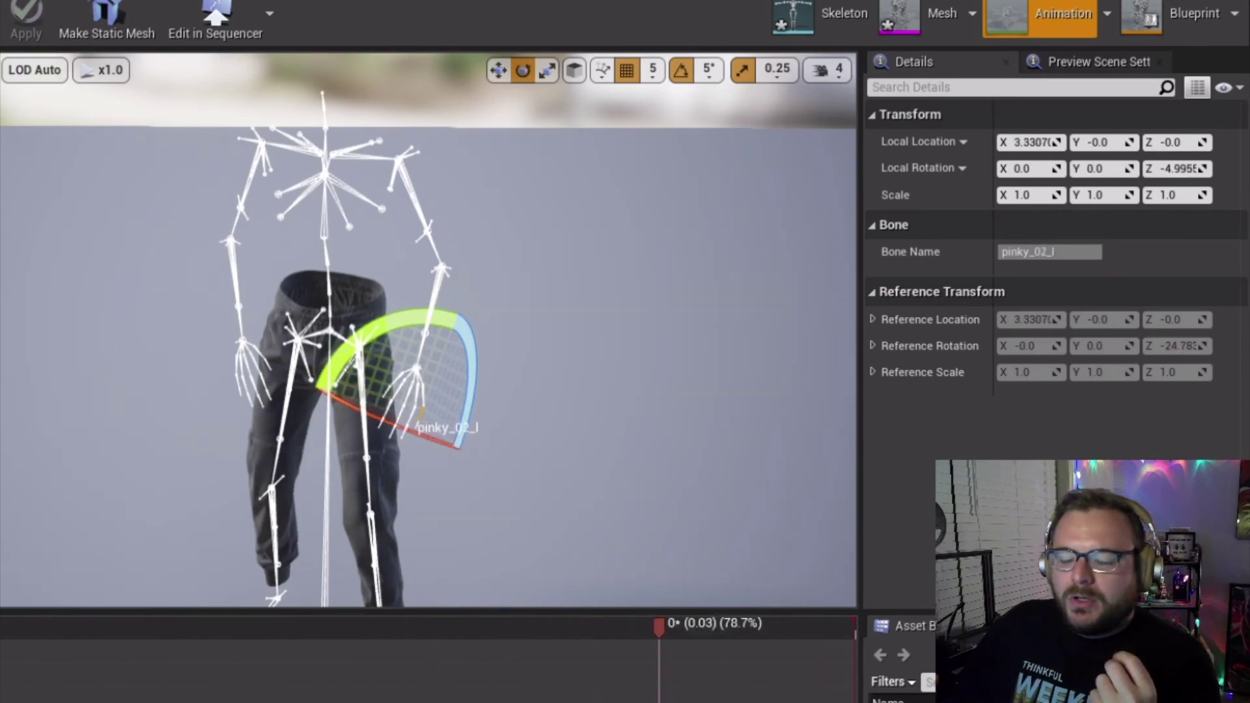
pyautogui.press('Down')
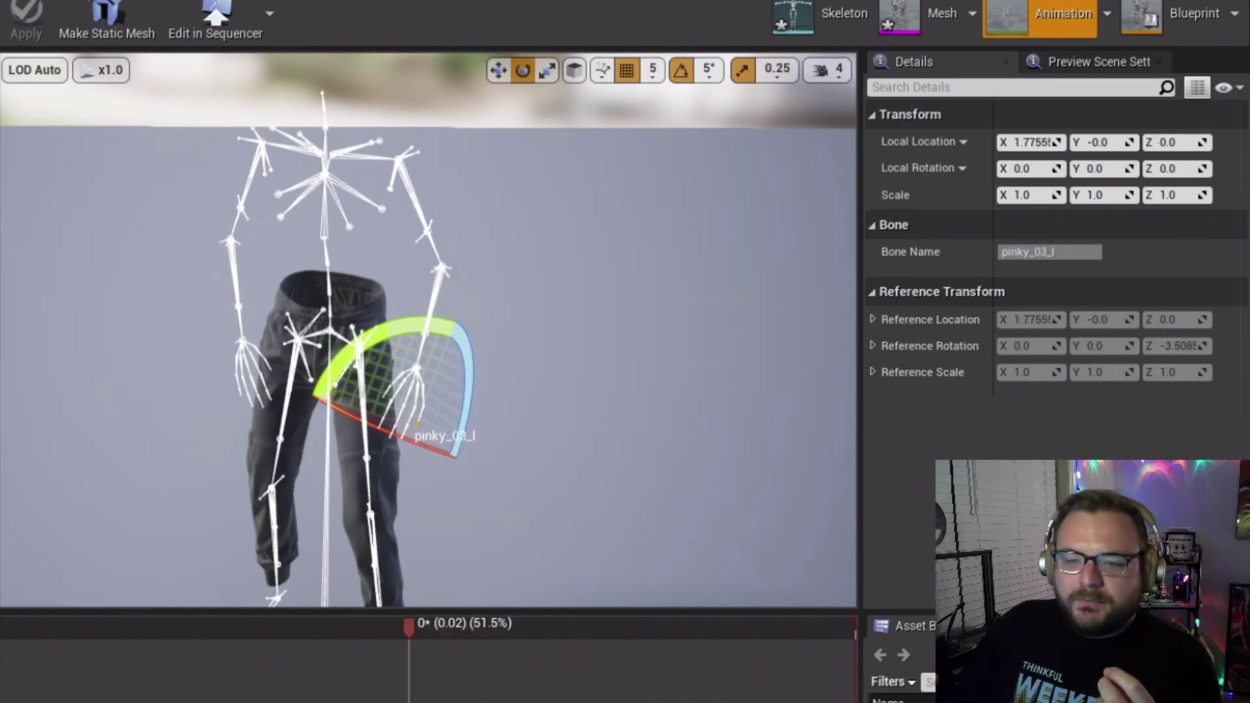
pyautogui.press('Down')
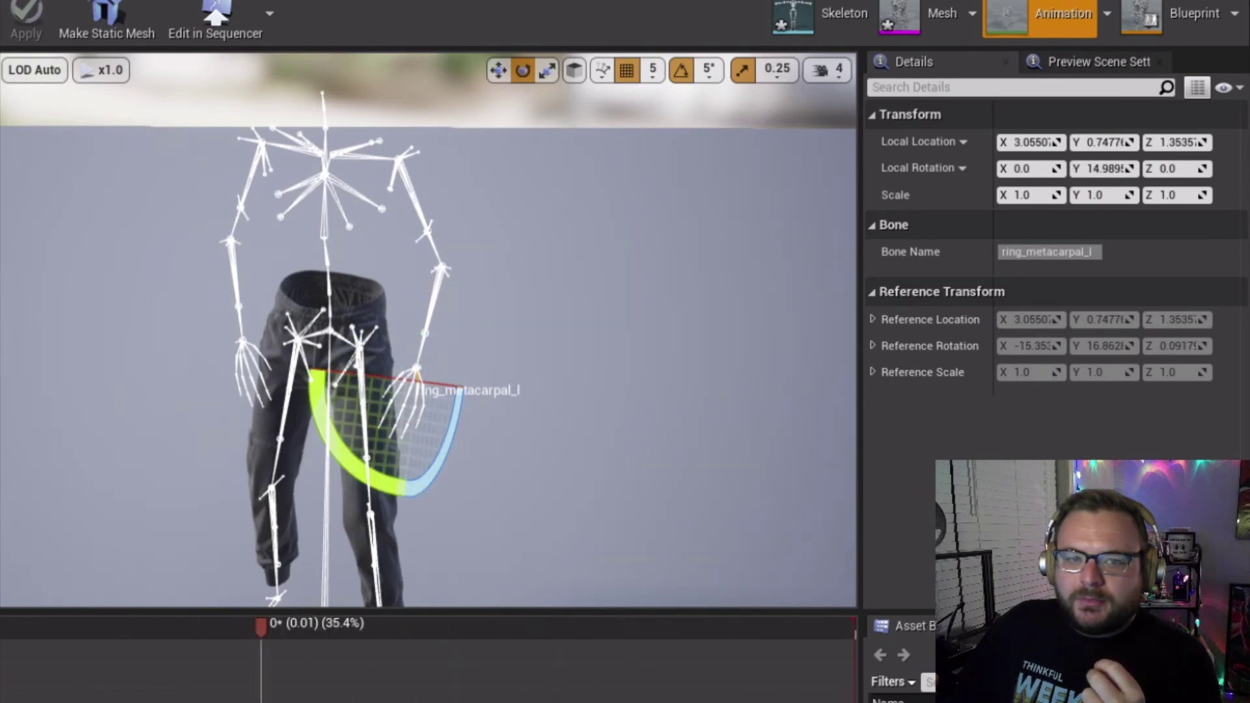
pyautogui.press('Down')
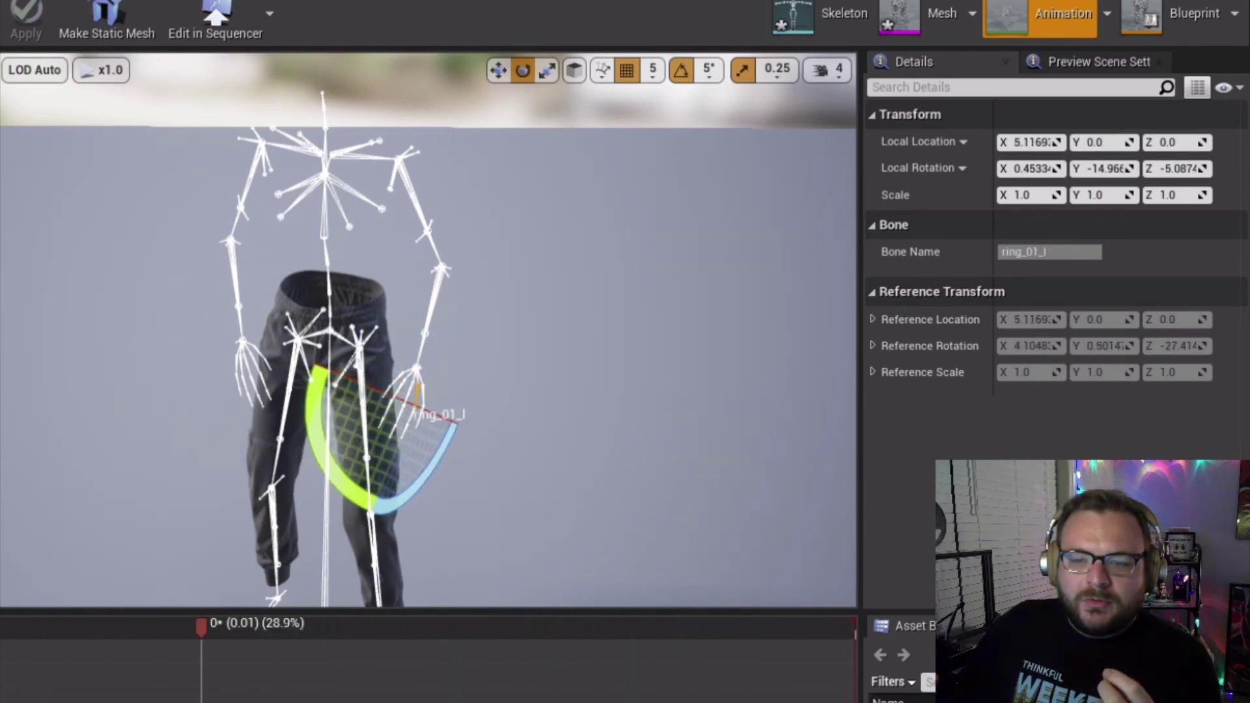
pyautogui.press('Down')
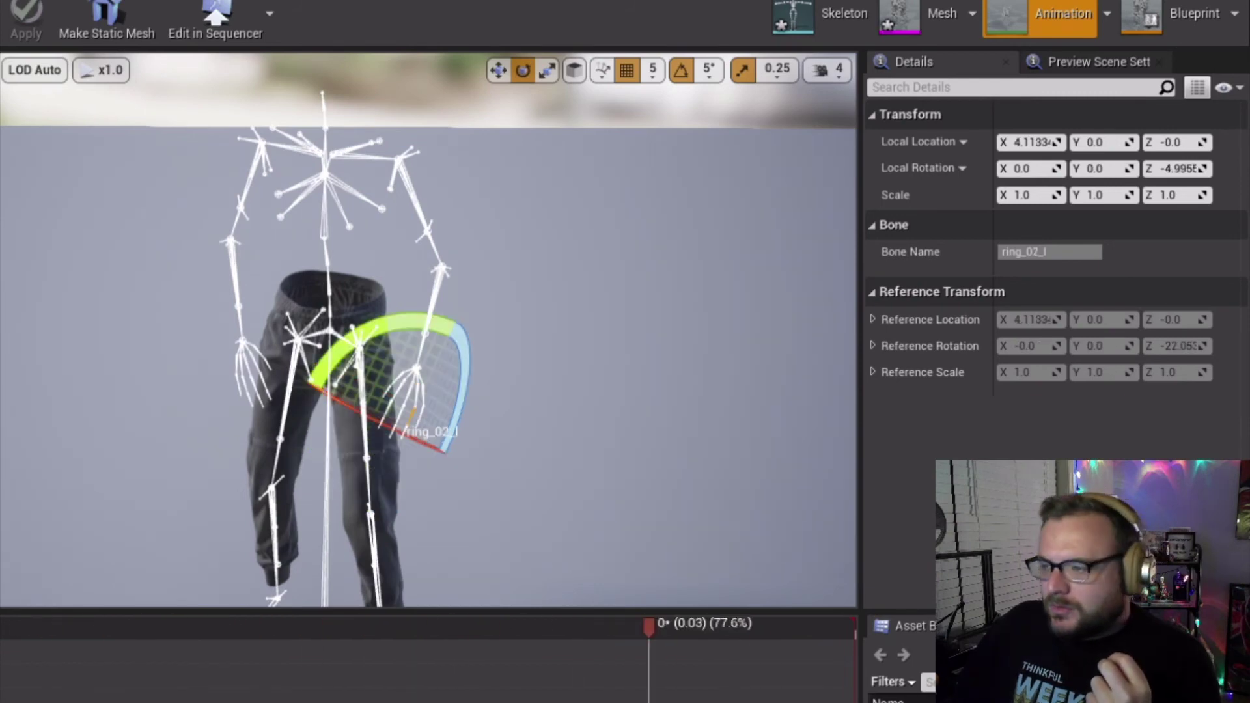
pyautogui.press('Down')
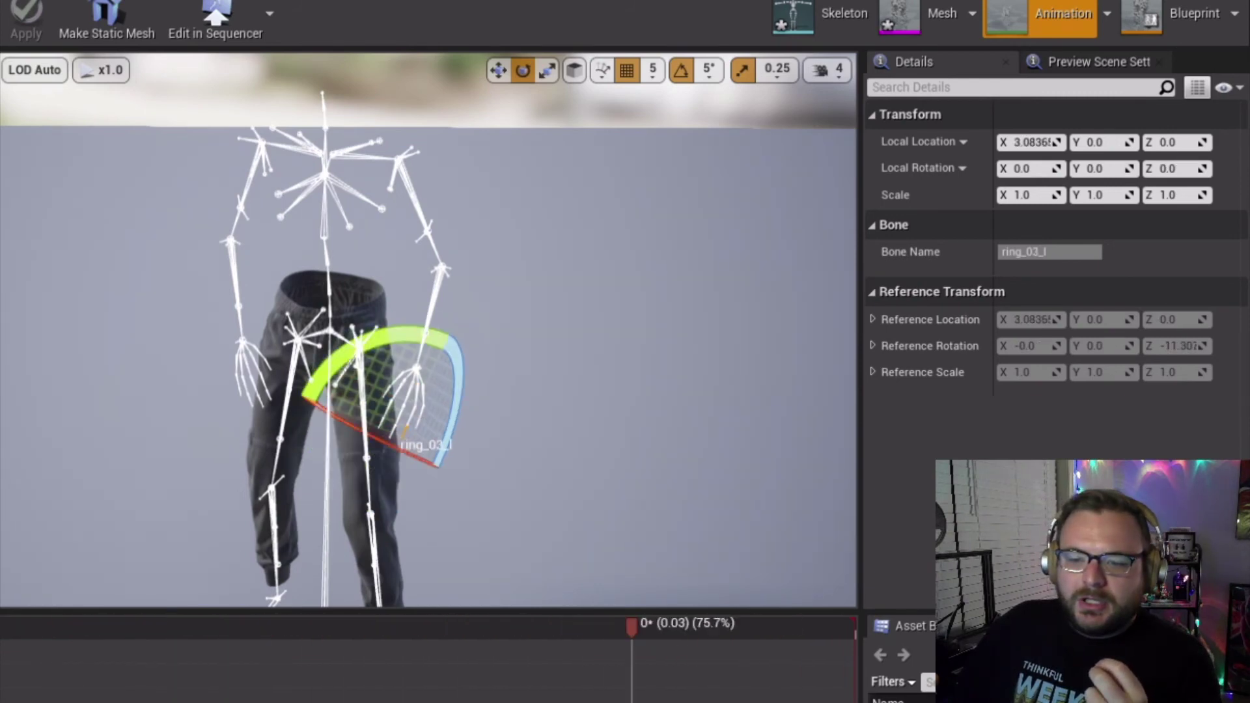
pyautogui.click(407, 374)
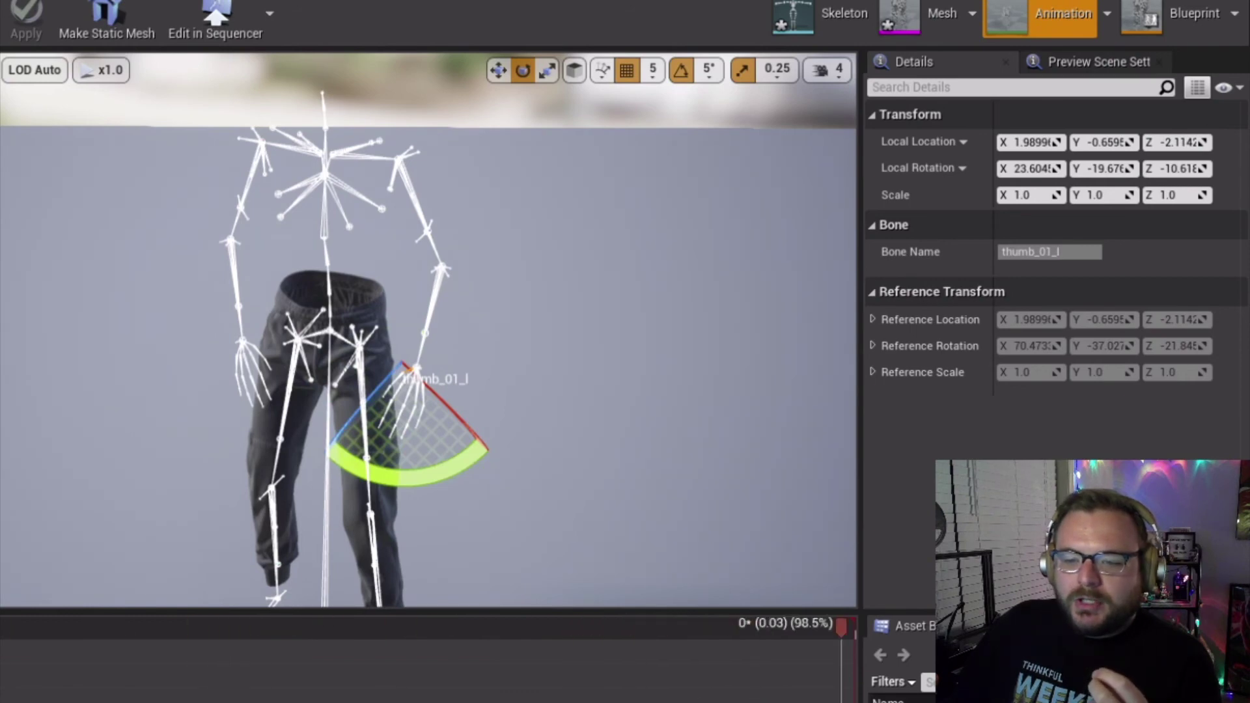
pyautogui.press('Down')
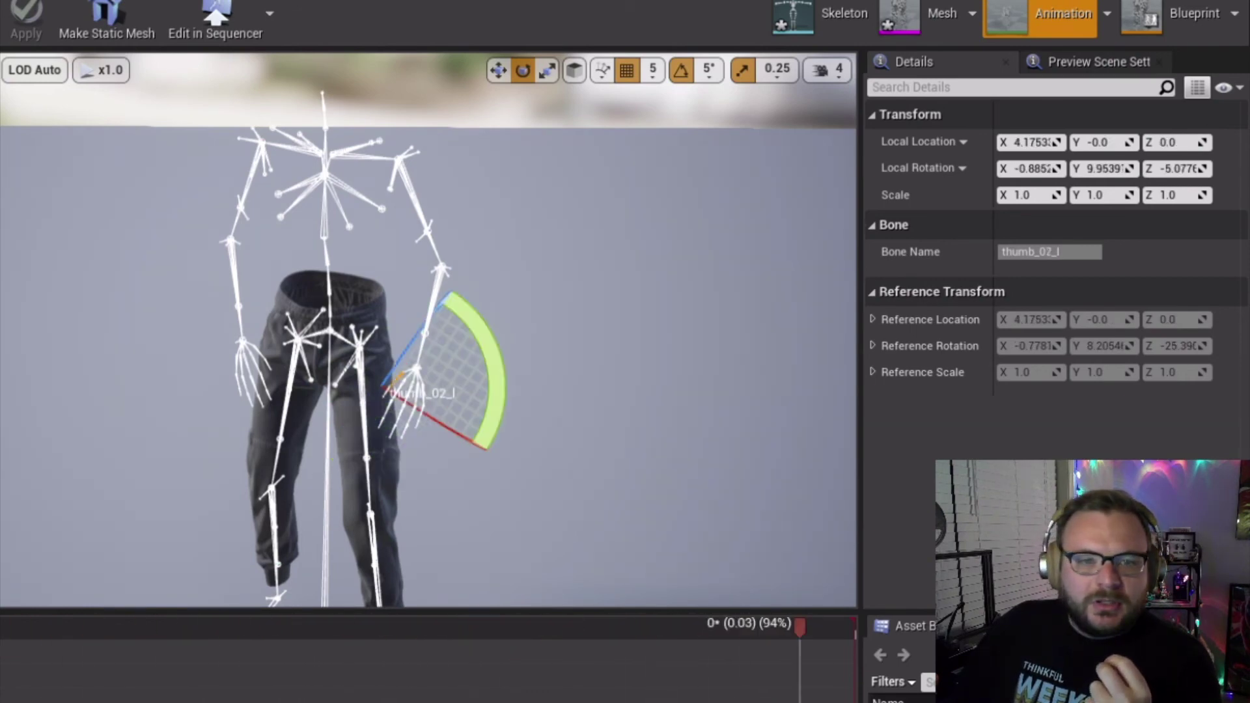
pyautogui.press('Down')
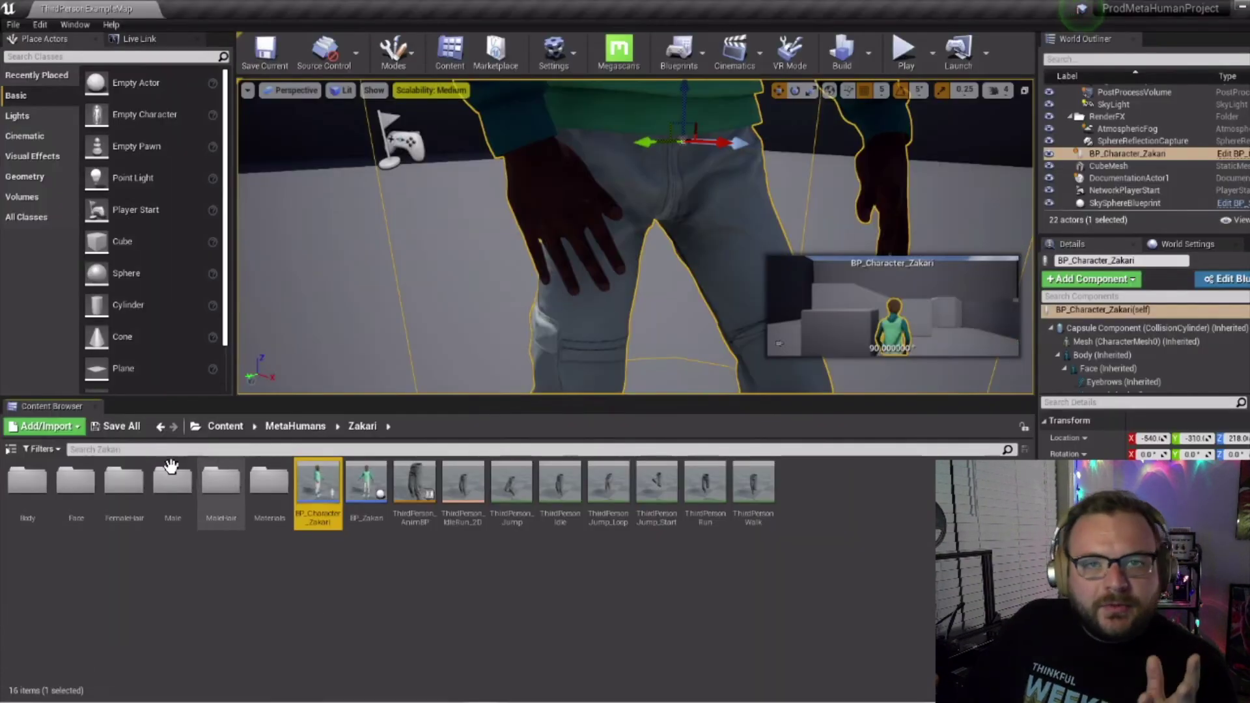
# - Open and recompile the BP_Character_Zakari blueprint, and return to the level to check the character's hands and full-body pose
pyautogui.doubleClick(319, 482)
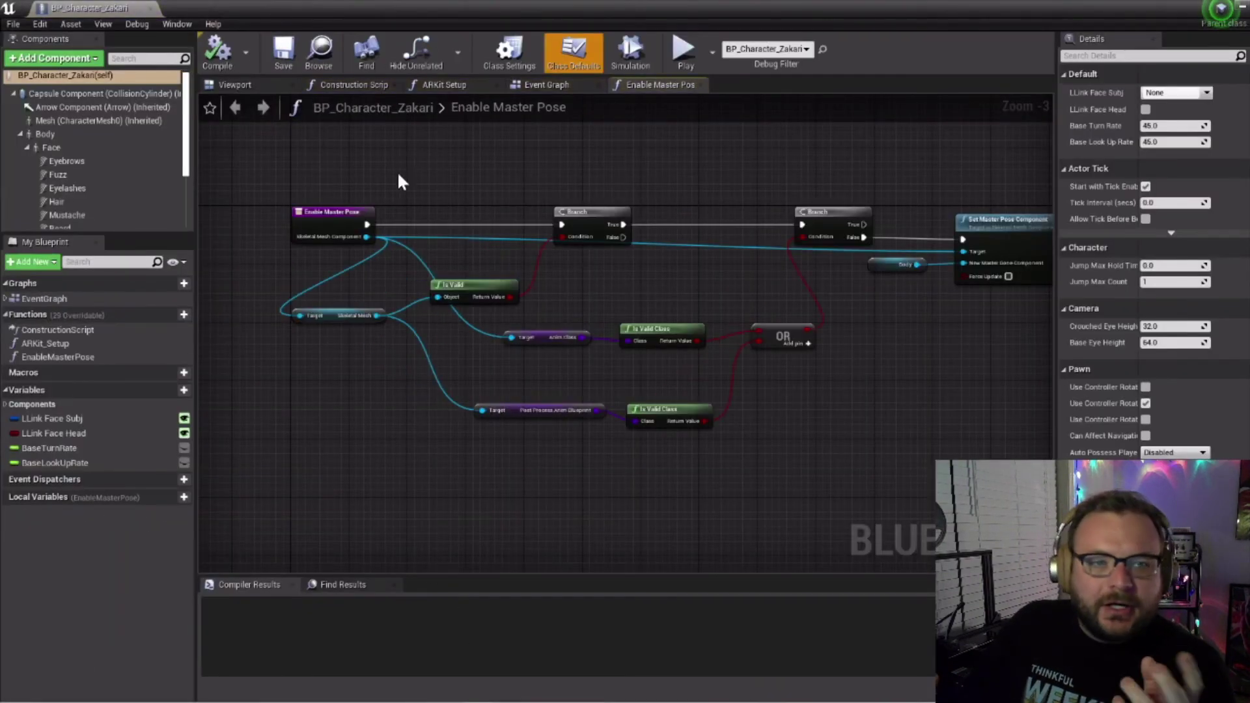
pyautogui.click(221, 52)
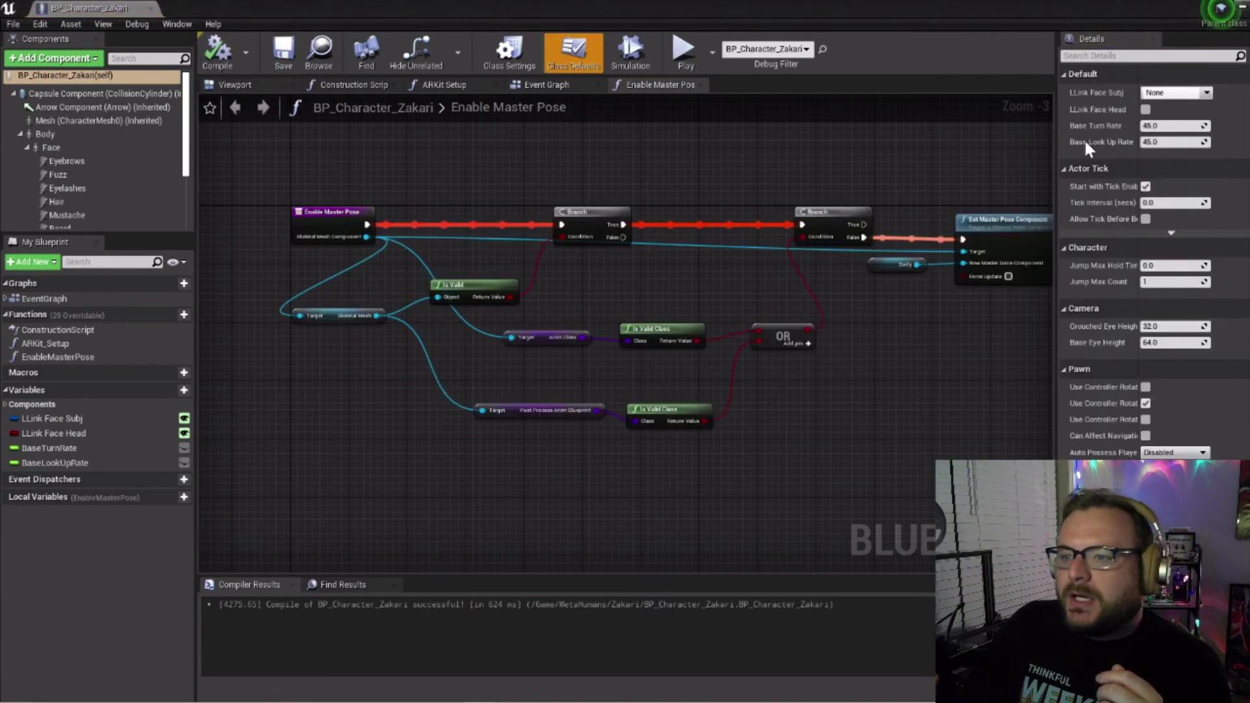
pyautogui.click(1243, 7)
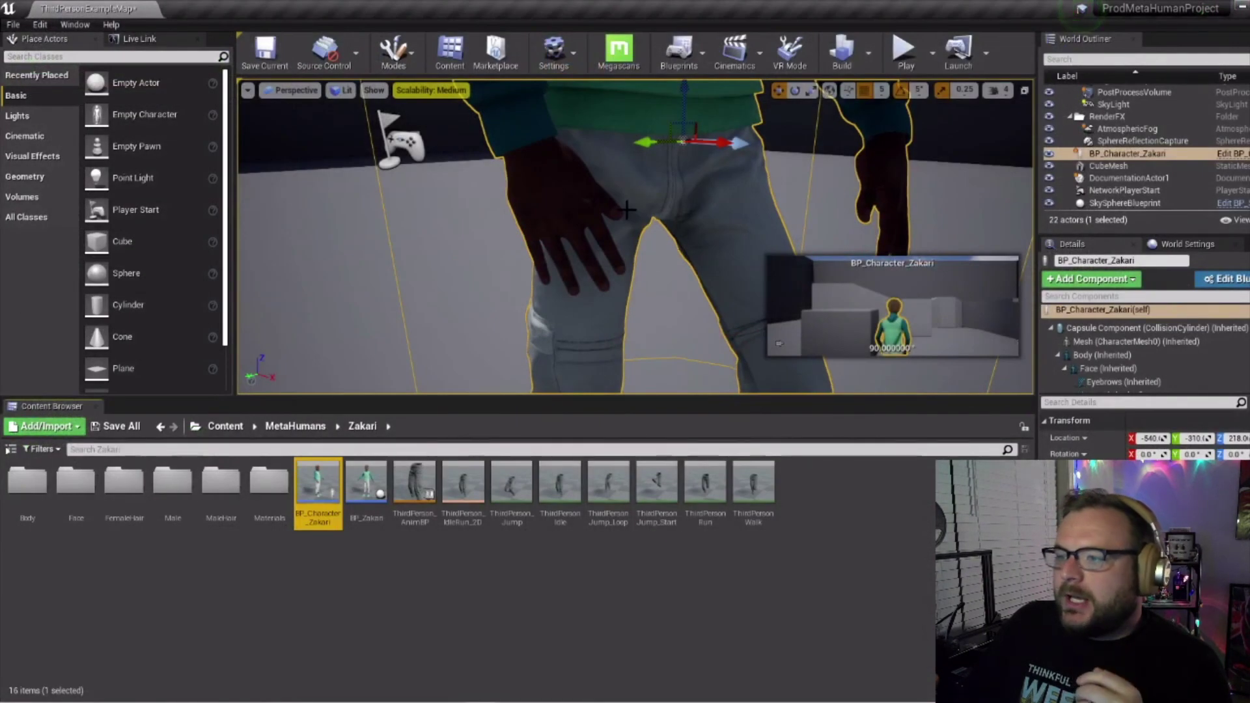
pyautogui.moveTo(627, 209)
pyautogui.mouseDown()
pyautogui.moveTo(615, 176)
pyautogui.moveTo(618, 208)
pyautogui.moveTo(645, 198)
pyautogui.moveTo(618, 197)
pyautogui.moveTo(651, 214)
pyautogui.moveTo(681, 183)
pyautogui.moveTo(641, 217)
pyautogui.moveTo(630, 187)
pyautogui.moveTo(626, 209)
pyautogui.mouseUp()
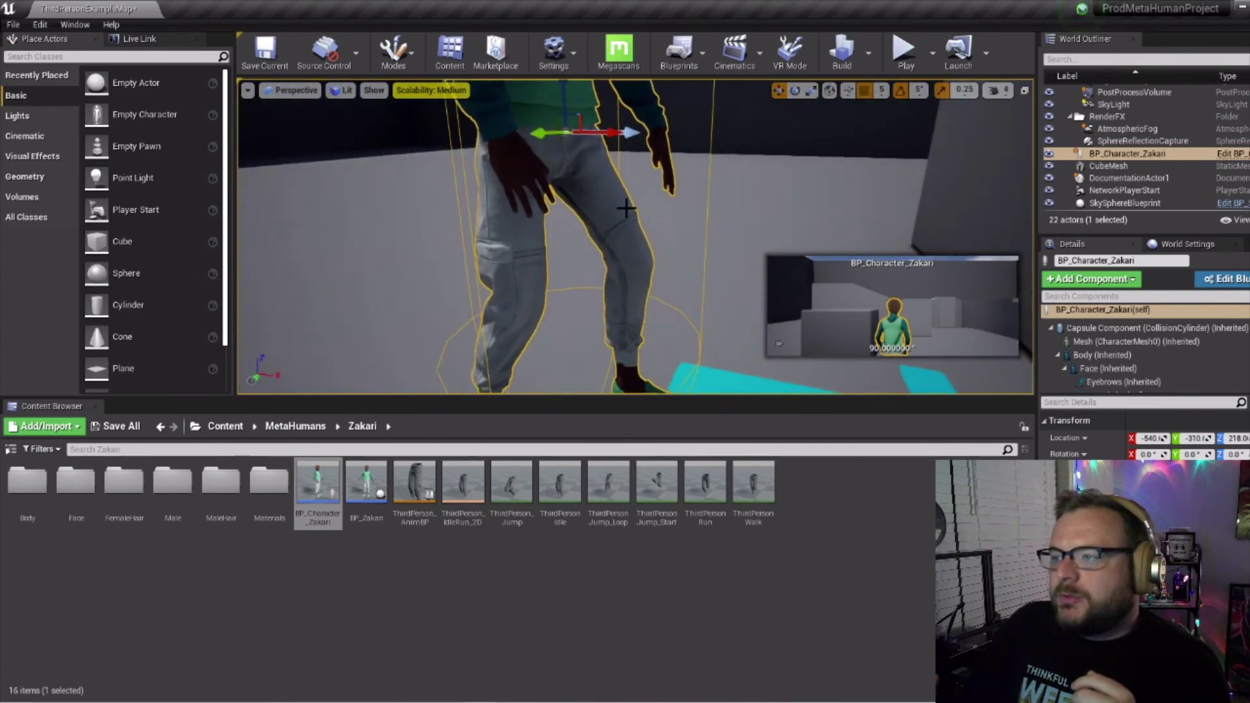
pyautogui.moveTo(627, 208); pyautogui.dragTo(632, 139, button='right')
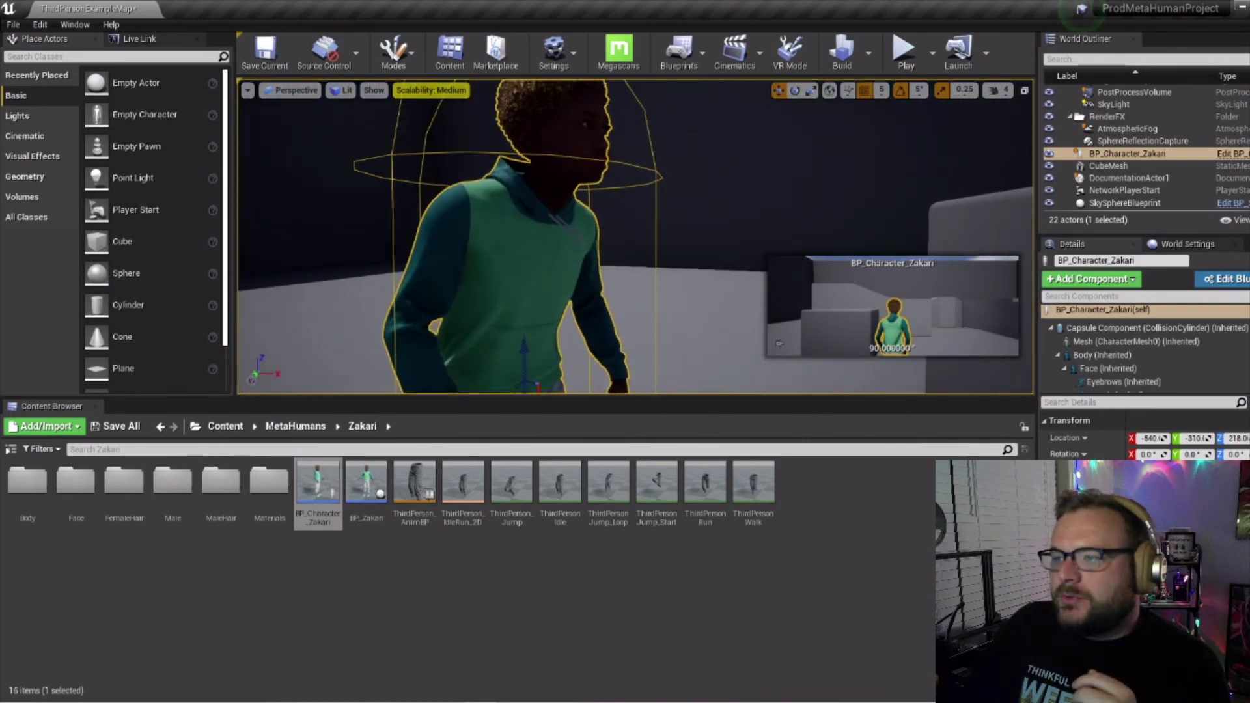
pyautogui.moveTo(618, 195); pyautogui.dragTo(627, 199)
pyautogui.scroll(-5, 620, 200)
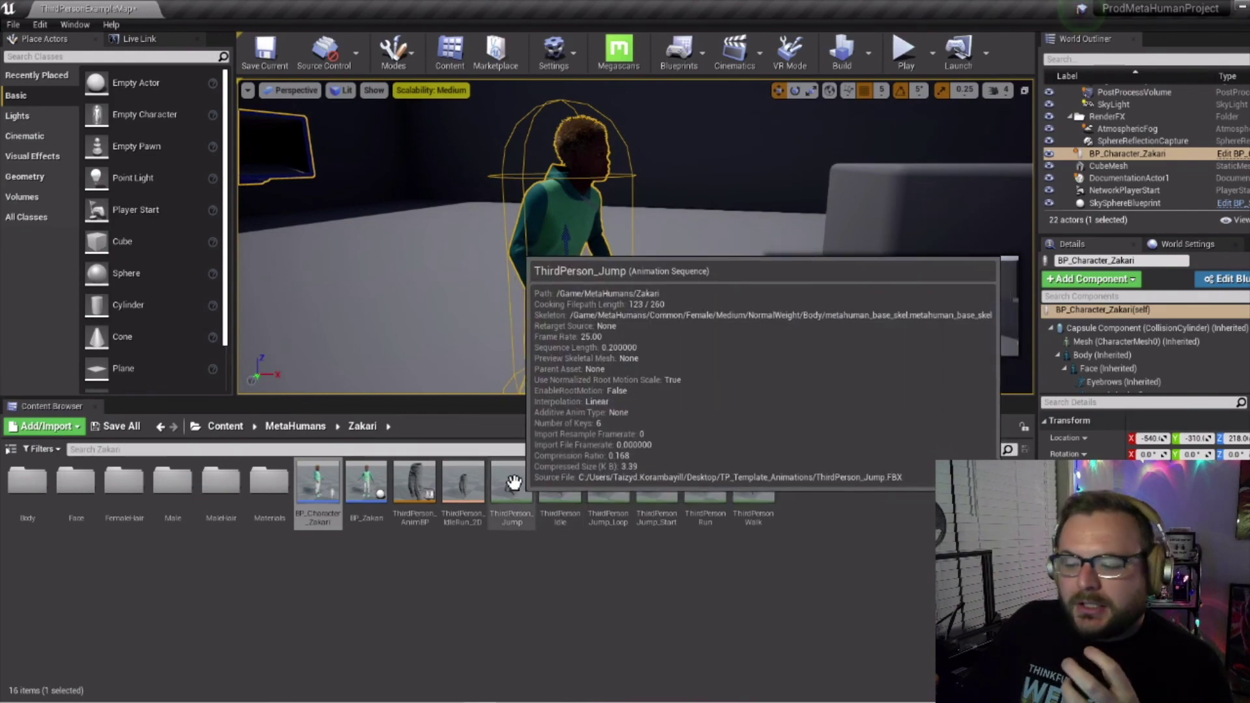
# - Open the ThirdPerson_Jump animation from the Zakari folder, pause its playback, and examine the finger bones of both hands up close
pyautogui.doubleClick(514, 482)
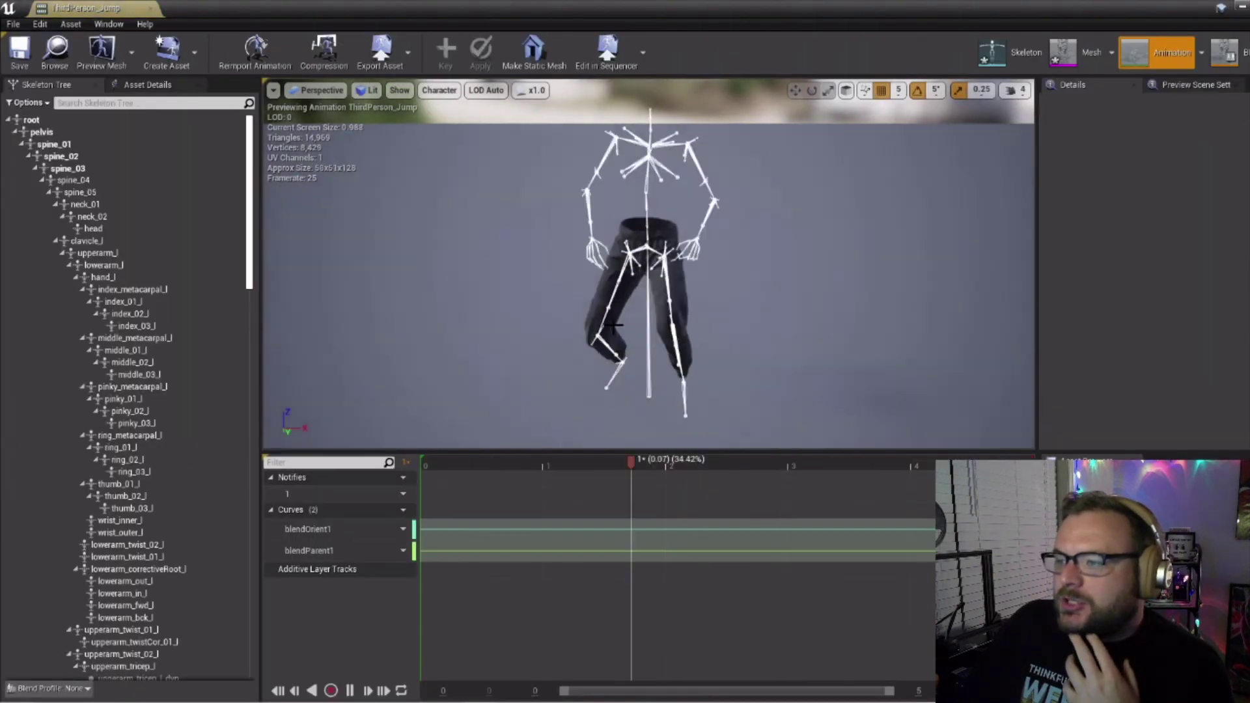
pyautogui.click(351, 690)
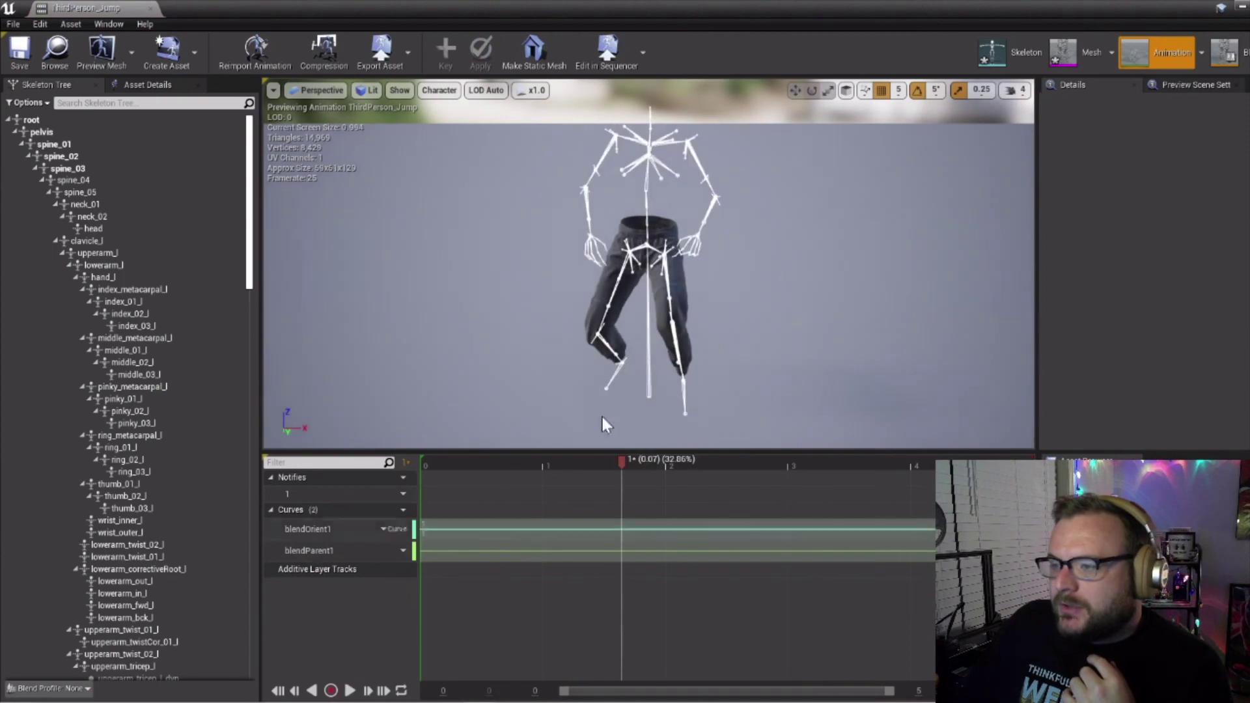
pyautogui.moveTo(644, 303); pyautogui.dragTo(651, 283)
pyautogui.scroll(3, 641, 304)
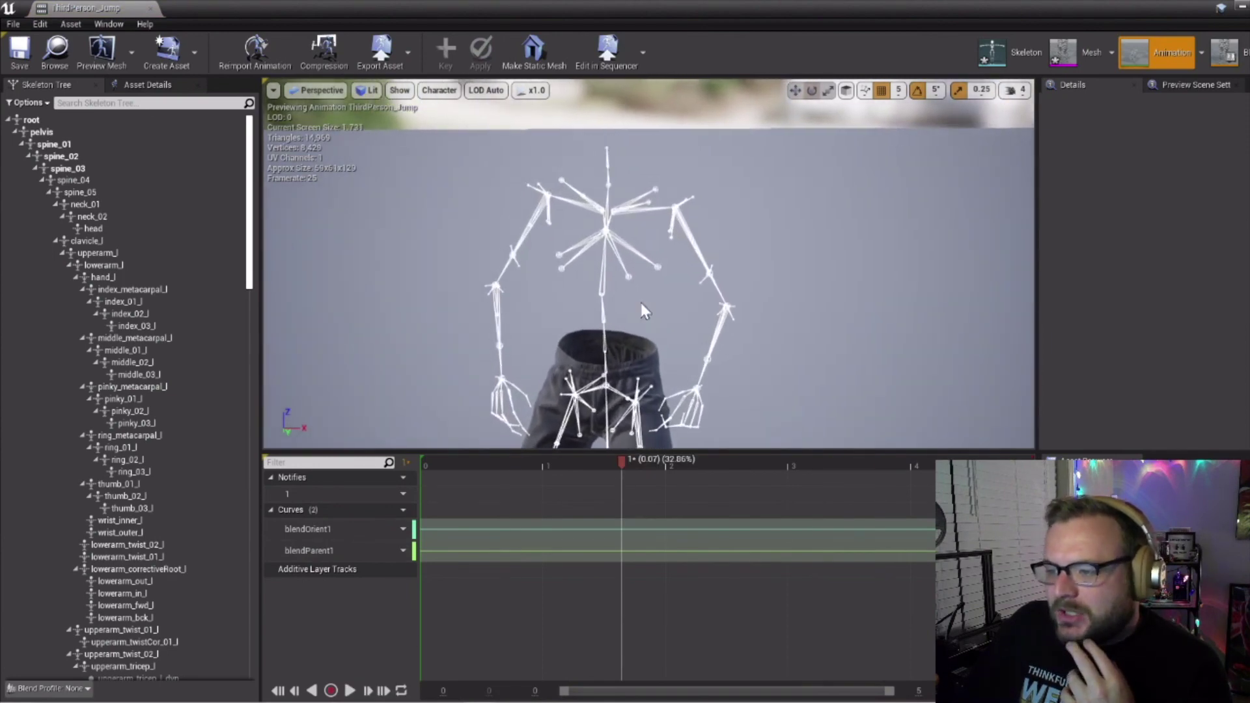
pyautogui.moveTo(689, 282); pyautogui.dragTo(680, 368, button='middle')
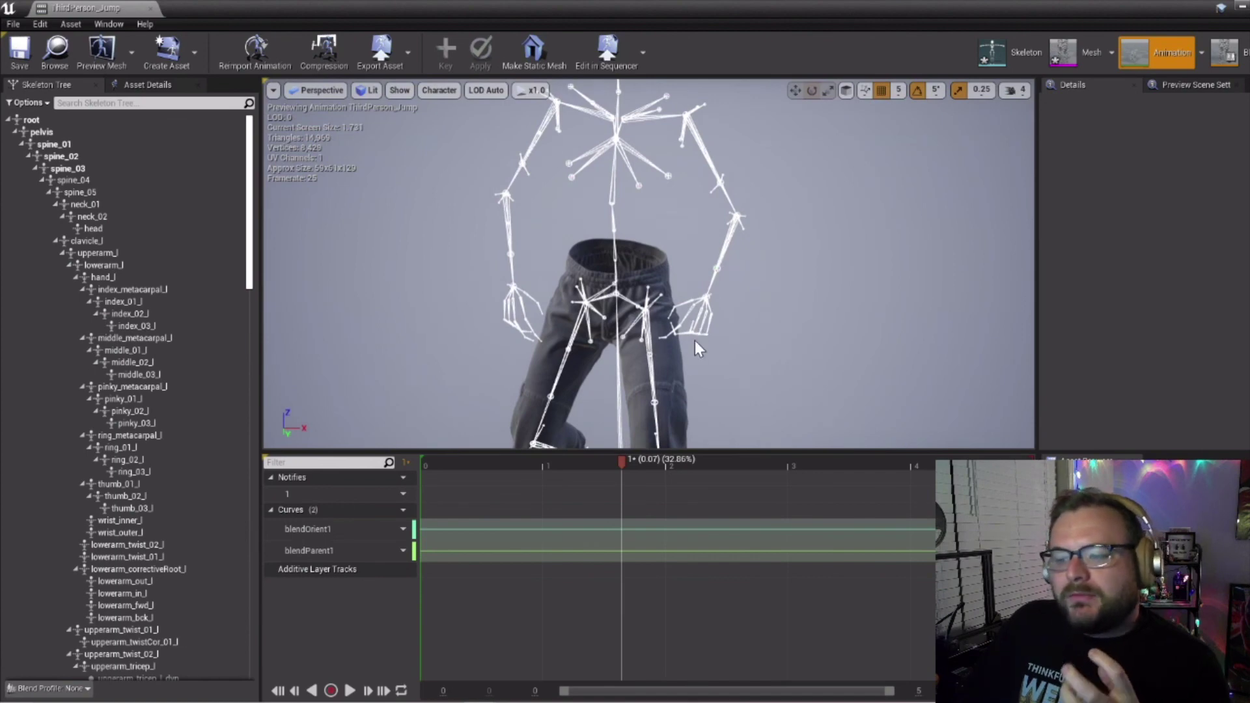
pyautogui.moveTo(627, 460)
pyautogui.mouseDown()
pyautogui.moveTo(414, 476)
pyautogui.moveTo(550, 475)
pyautogui.moveTo(566, 494)
pyautogui.moveTo(410, 488)
pyautogui.moveTo(621, 480)
pyautogui.mouseUp()
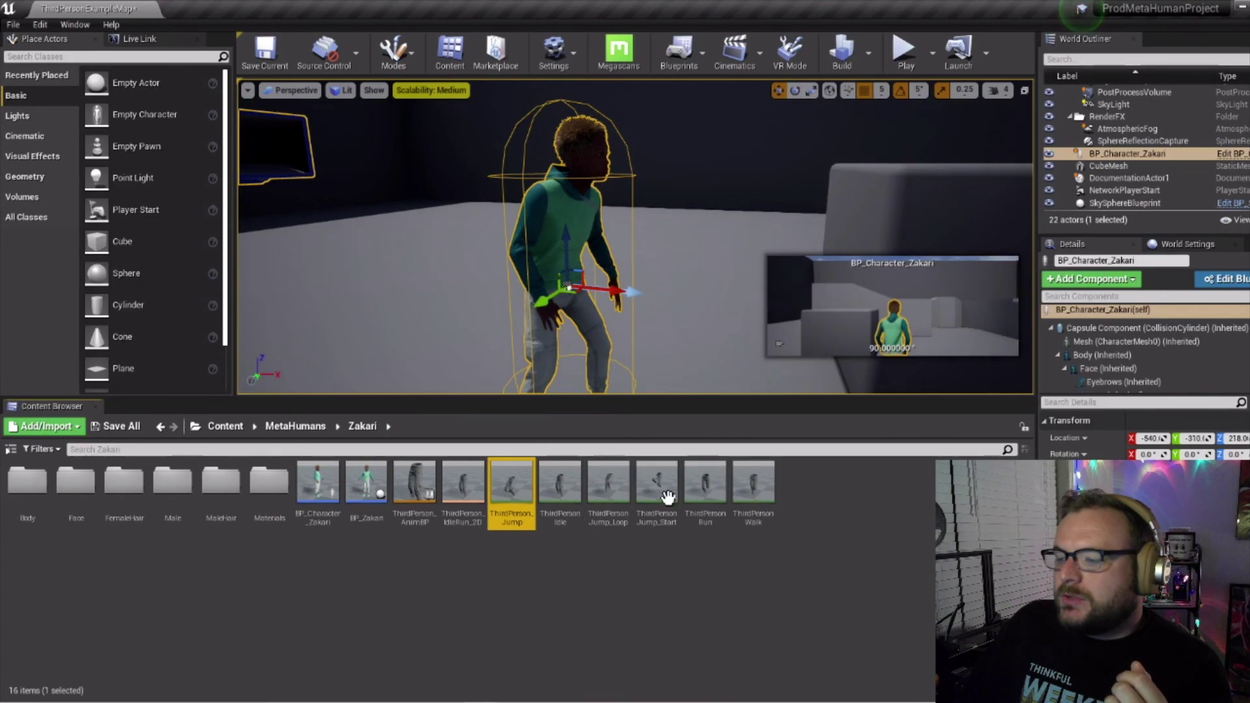
# - Open the ThirdPersonRun animation, pause its playback, examine the finger bones, and return to the character in the level
pyautogui.doubleClick(708, 492)
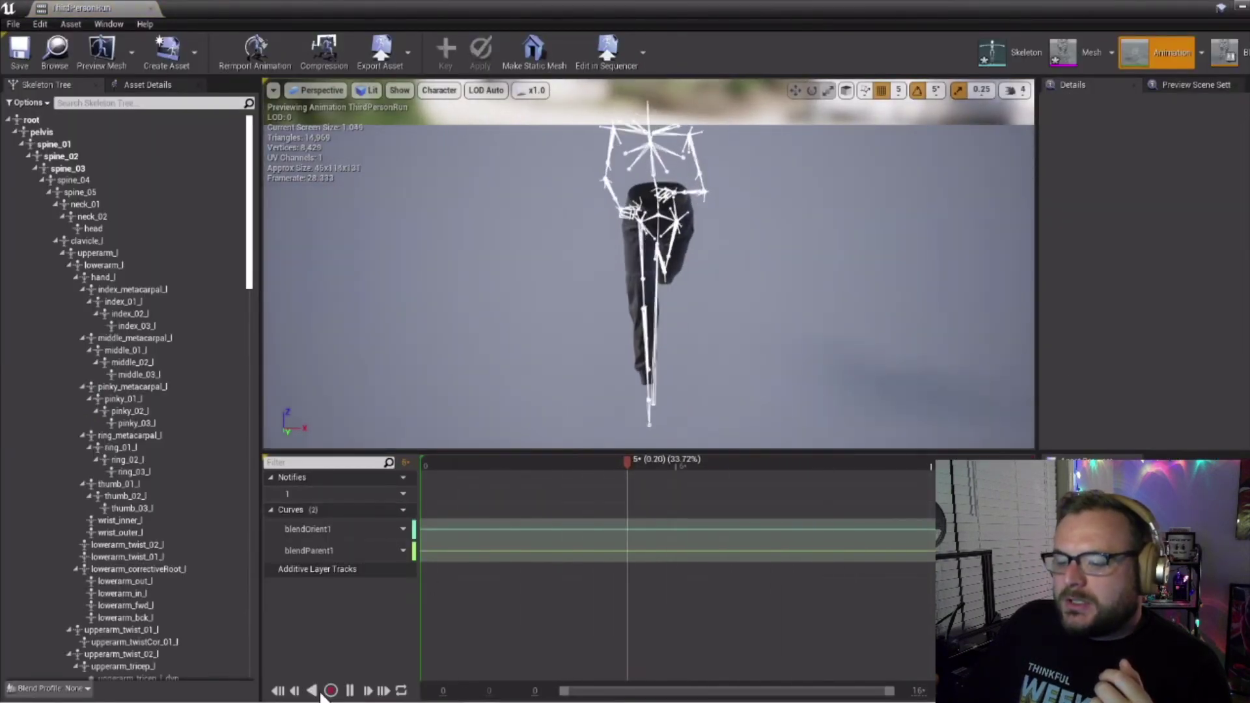
pyautogui.click(349, 690)
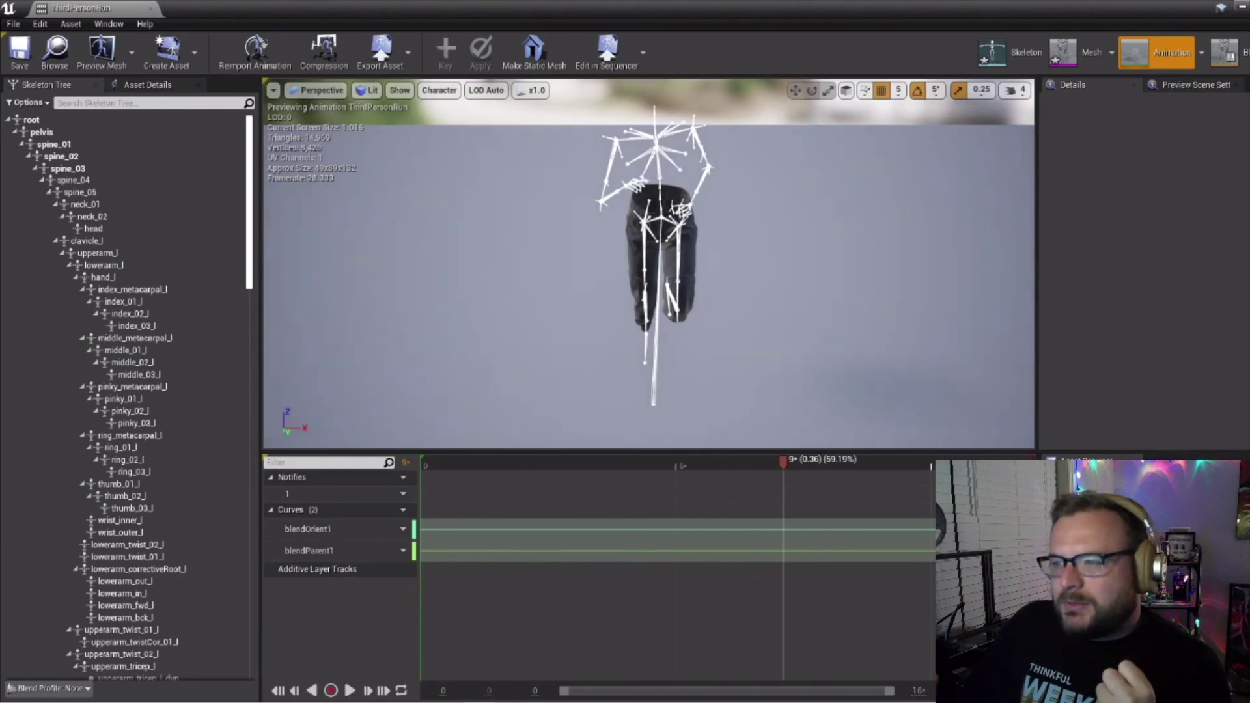
pyautogui.press('w')
pyautogui.moveTo(648, 264); pyautogui.dragTo(678, 259, button='right')
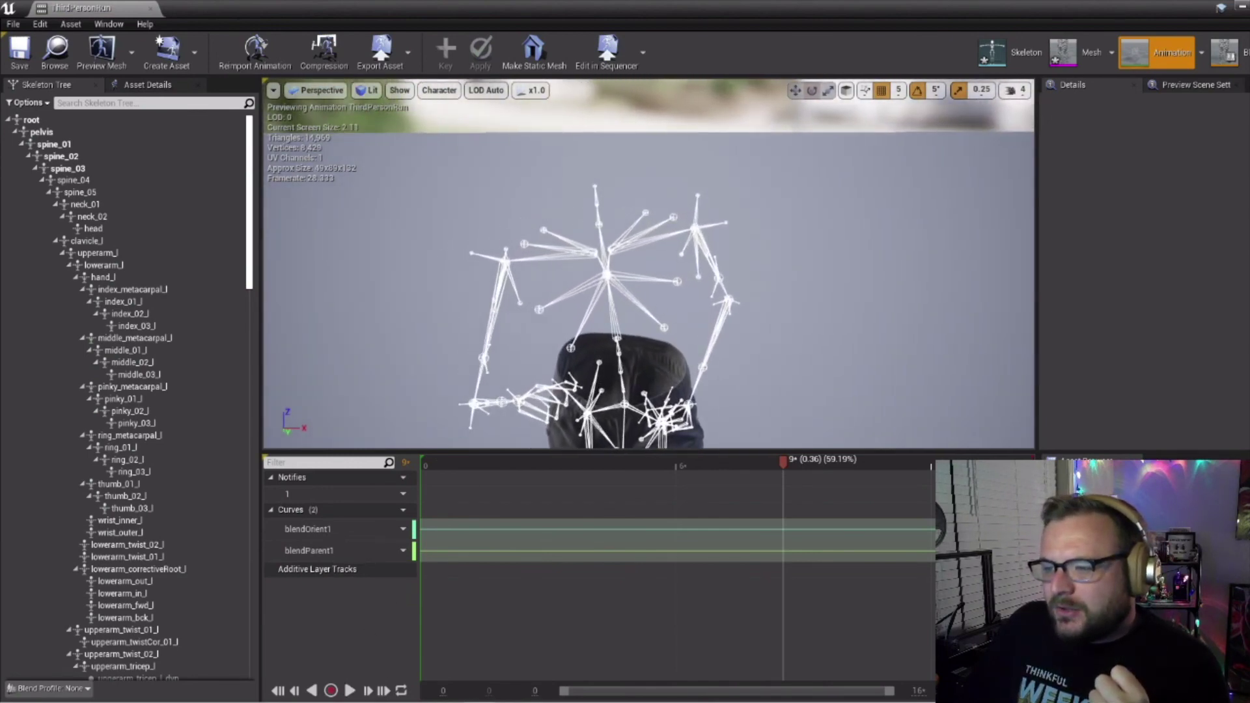
pyautogui.moveTo(678, 259); pyautogui.dragTo(682, 328)
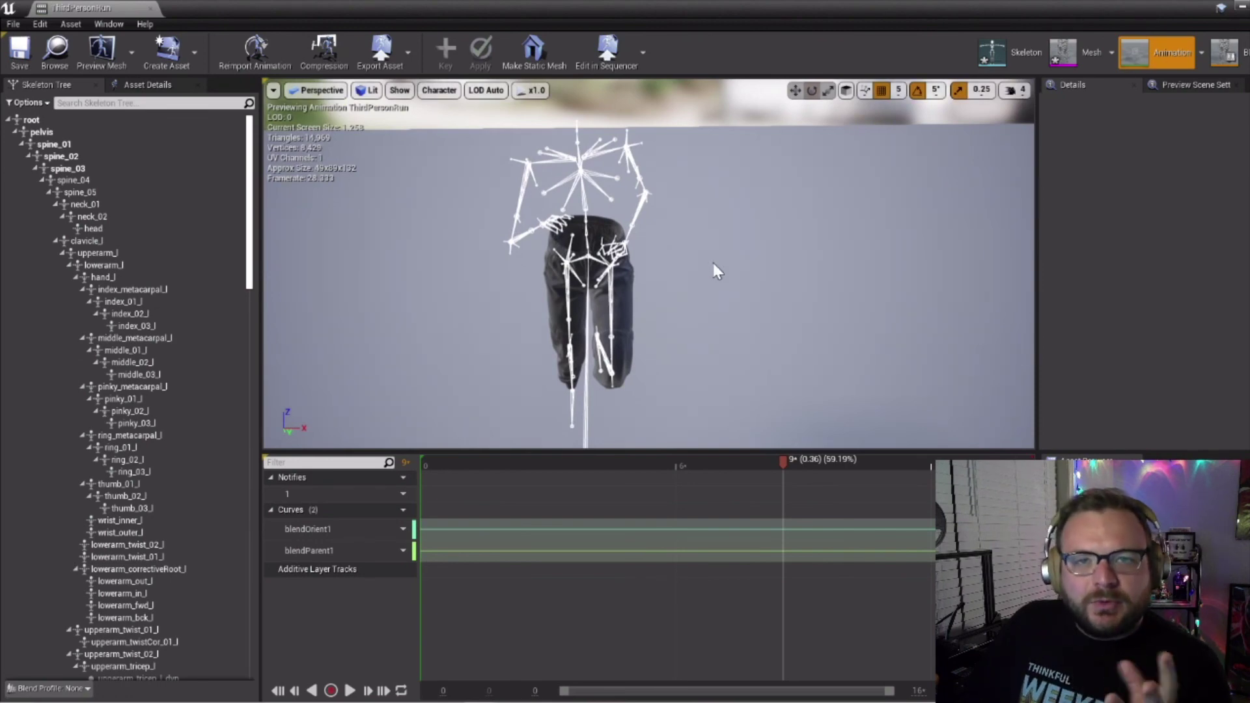
pyautogui.click(1242, 6)
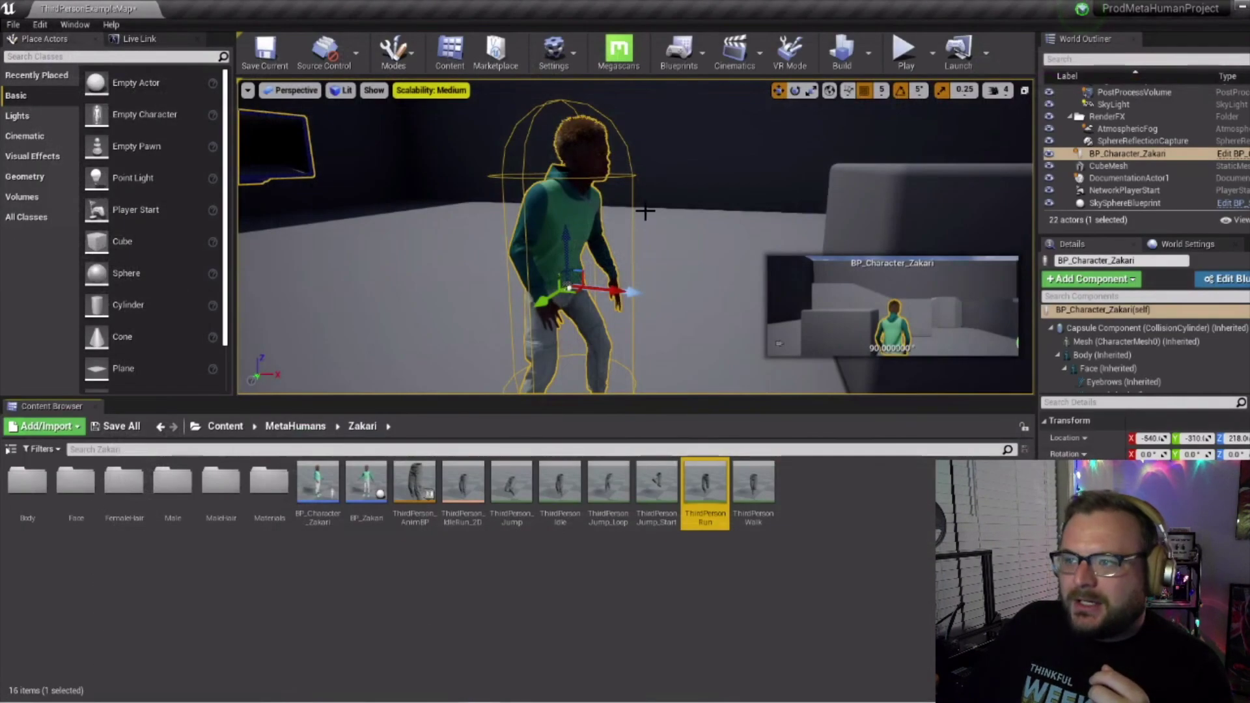
pyautogui.moveTo(572, 251); pyautogui.dragTo(566, 293)
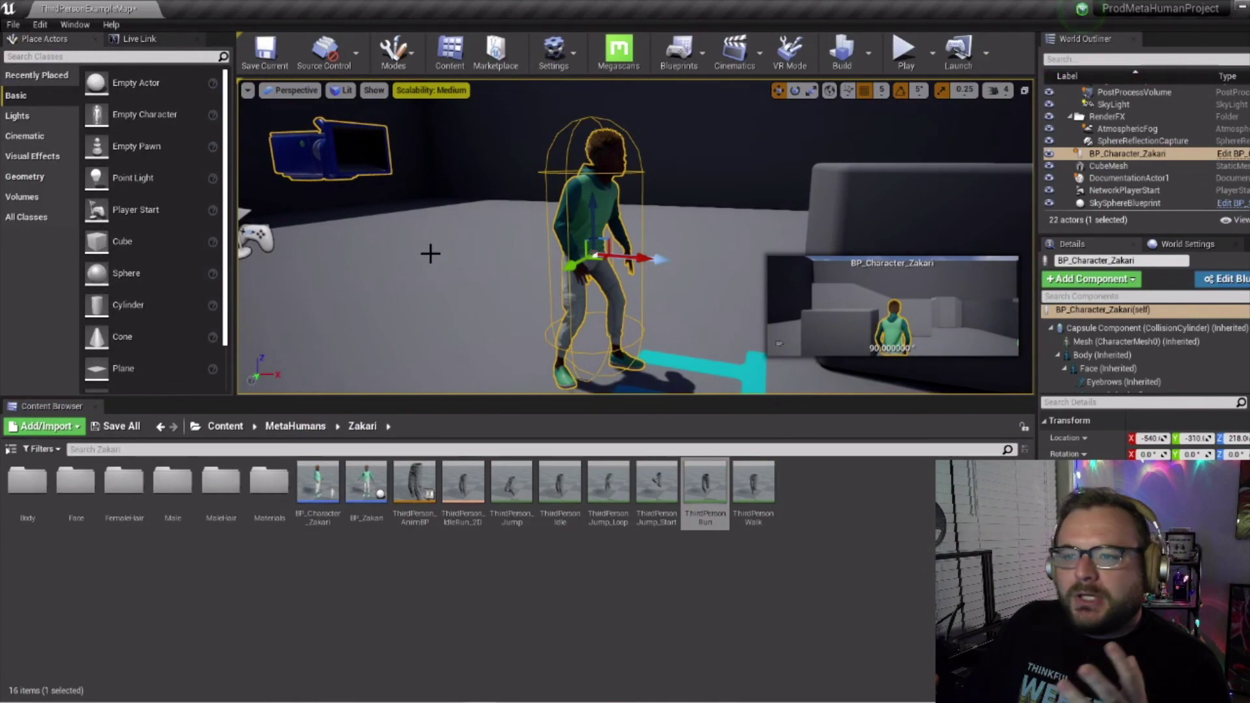